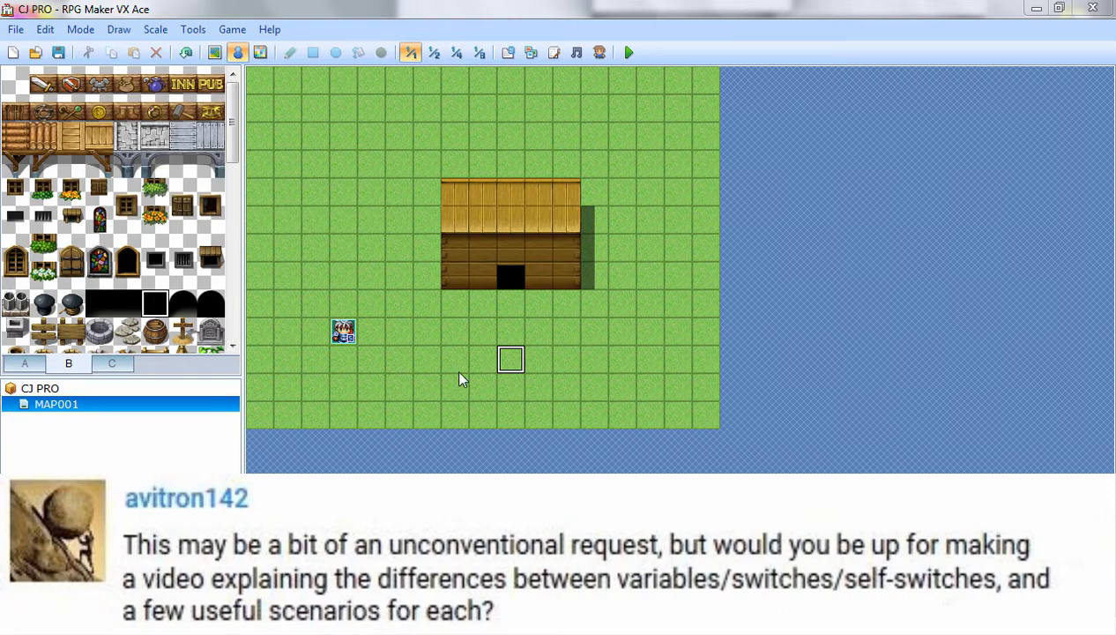
Create a new event on the grass left of the house and give it the orange-haired Actor1 graphic
{"action": "double_click", "coordinate": [324, 231]}
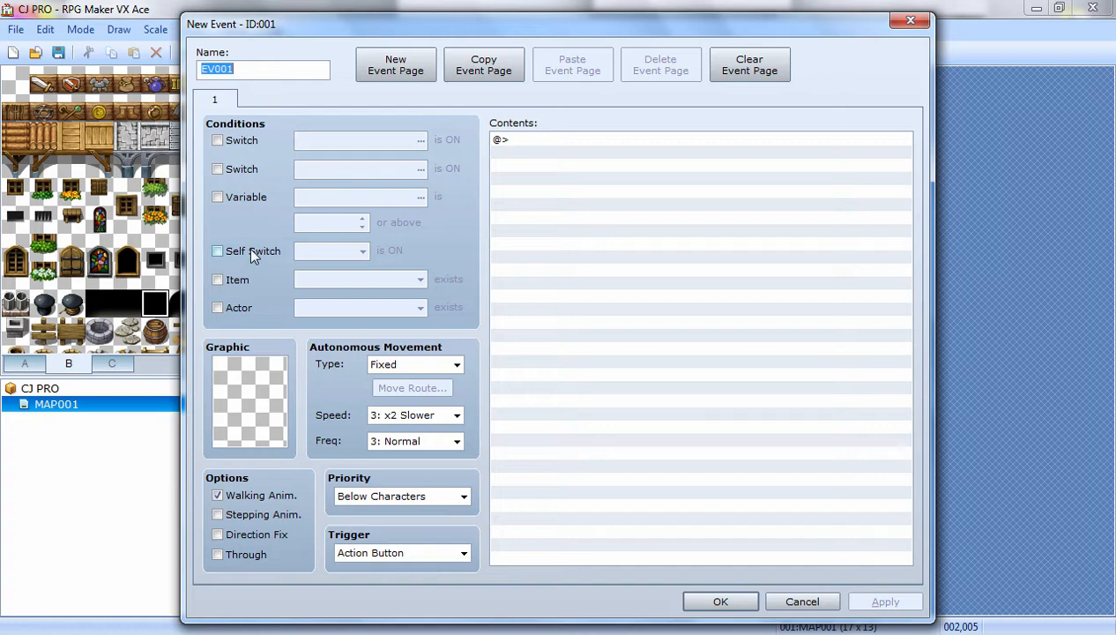
{"action": "double_click", "coordinate": [235, 428]}
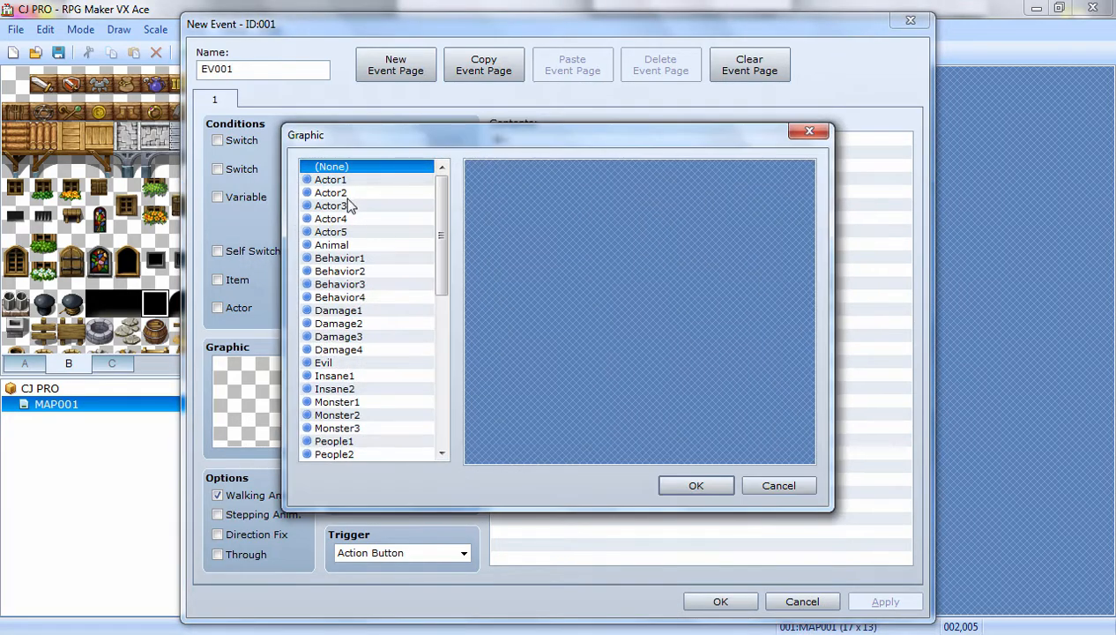
{"action": "left_click", "coordinate": [339, 180]}
{"action": "left_click", "coordinate": [506, 174]}
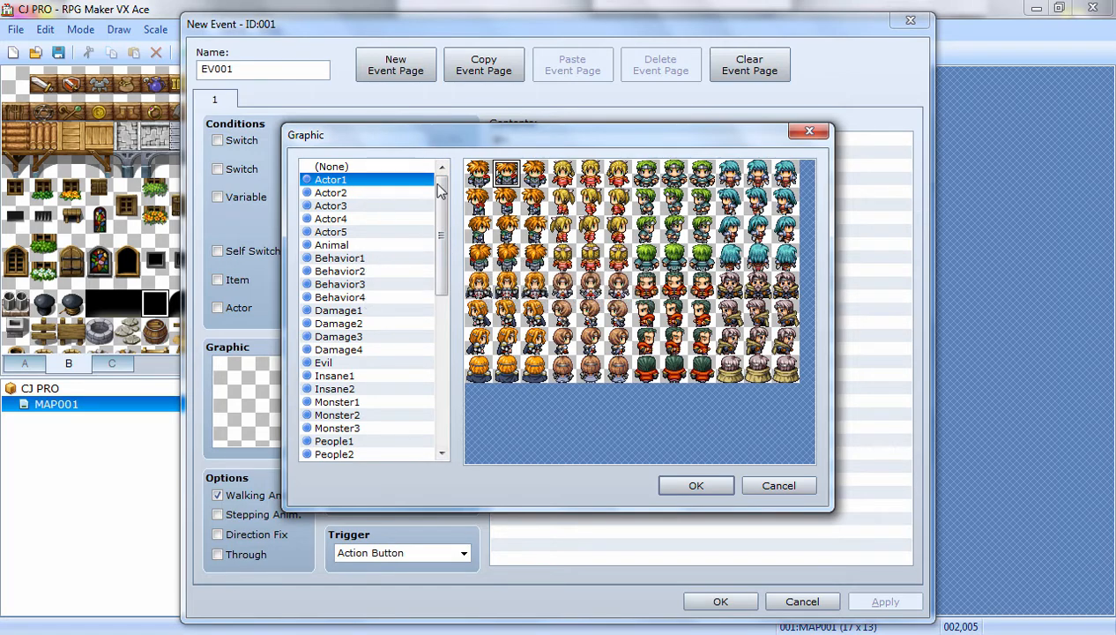
{"action": "left_click", "coordinate": [694, 485]}
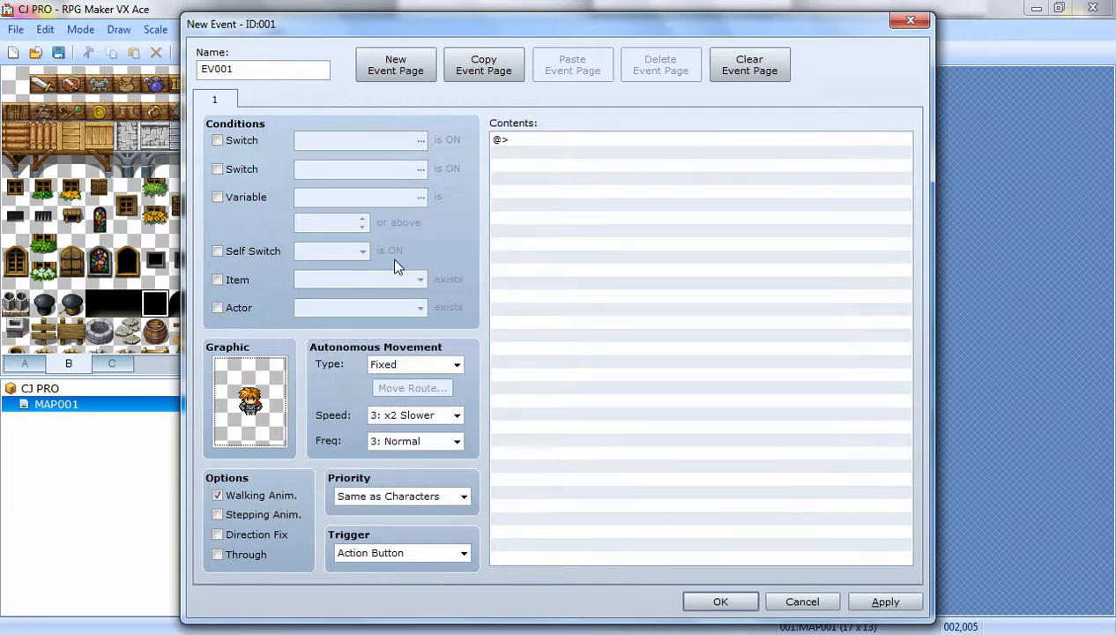
Add a Show Text command to the event's first page reading "HI MY name is CJ PRO"
{"action": "double_click", "coordinate": [540, 142]}
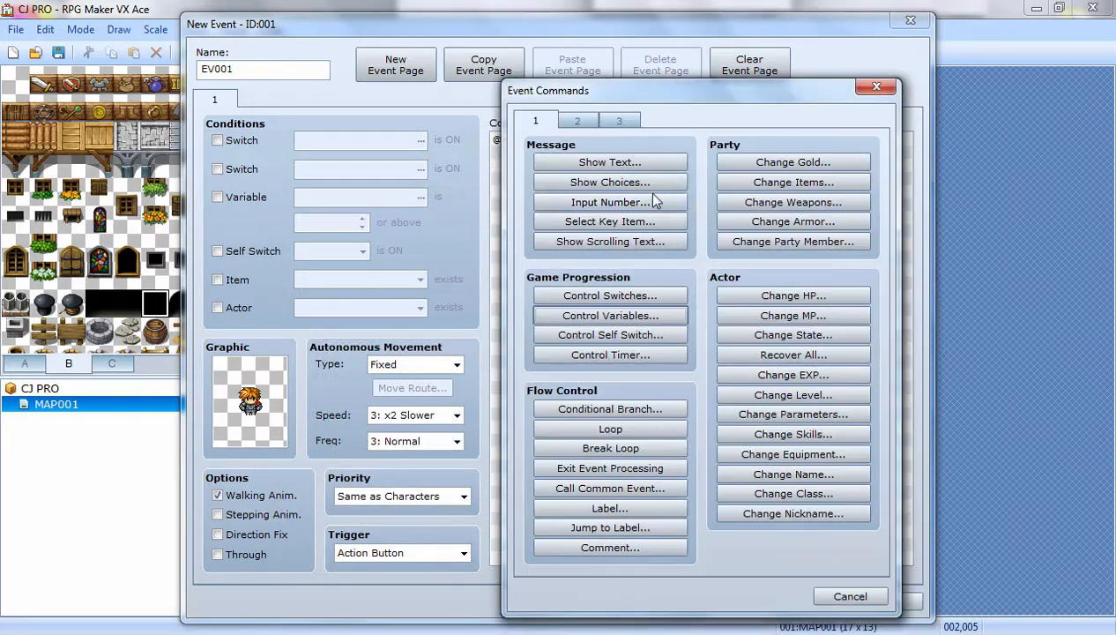
{"action": "left_click", "coordinate": [610, 162]}
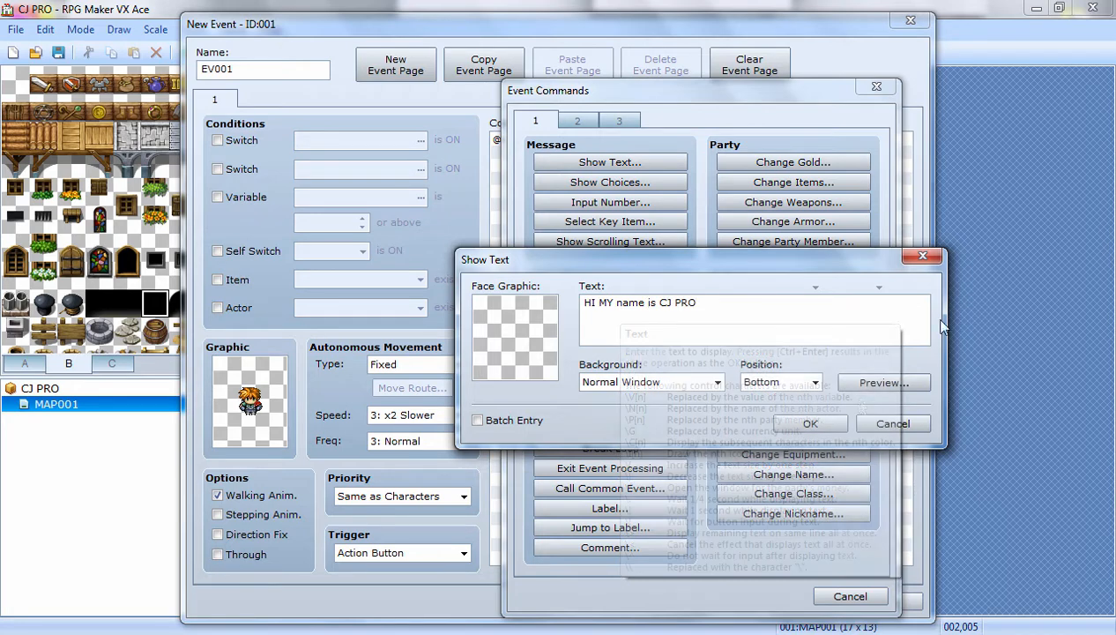
{"action": "left_click", "coordinate": [810, 423]}
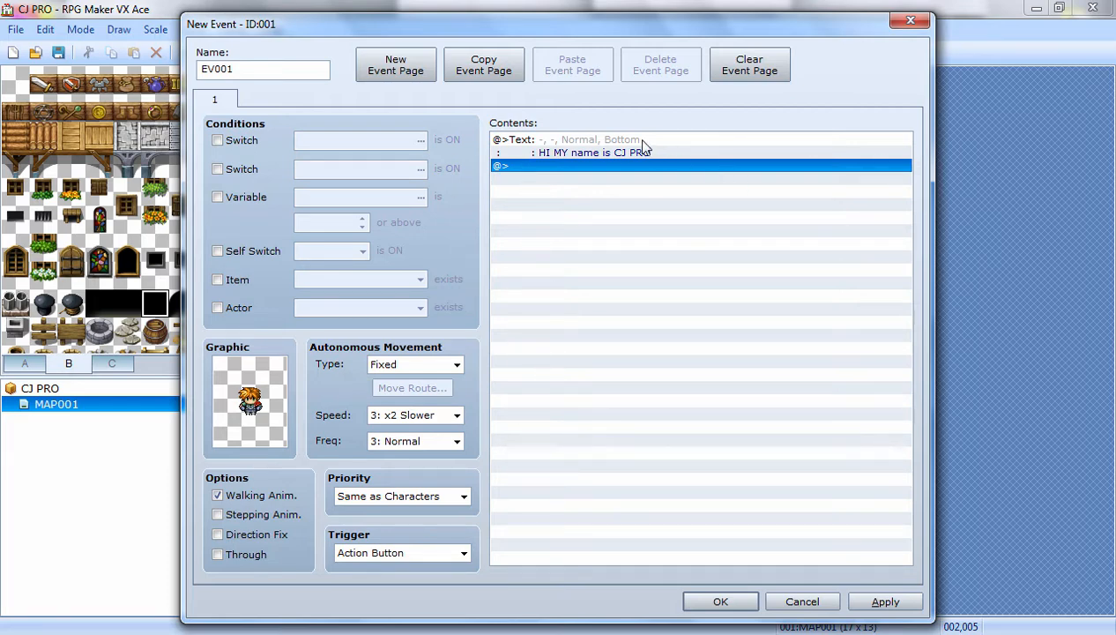
Add a second event page conditioned on Self Switch A being ON, using the same orange-haired Actor1 graphic
{"action": "left_click", "coordinate": [394, 78]}
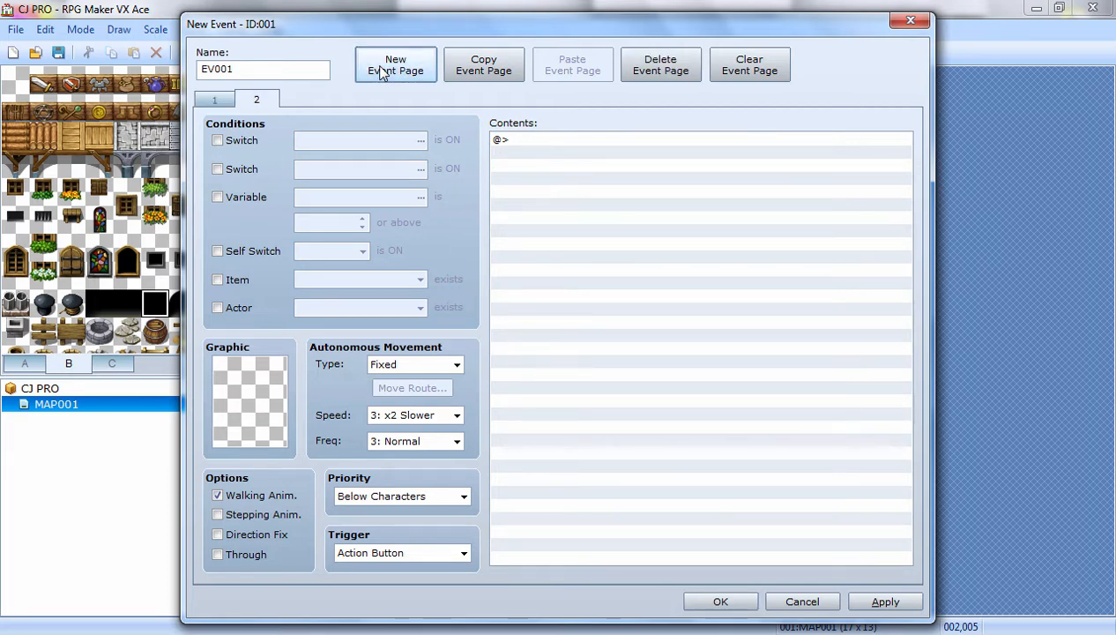
{"action": "left_click", "coordinate": [252, 249]}
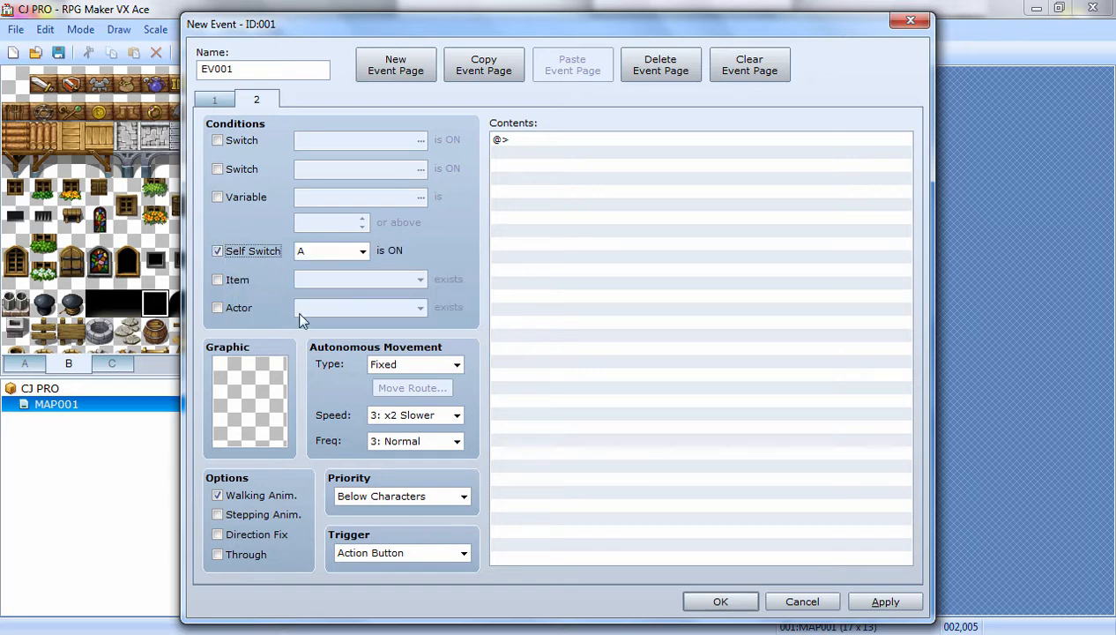
{"action": "double_click", "coordinate": [233, 398]}
{"action": "left_click", "coordinate": [330, 192]}
{"action": "left_click", "coordinate": [330, 179]}
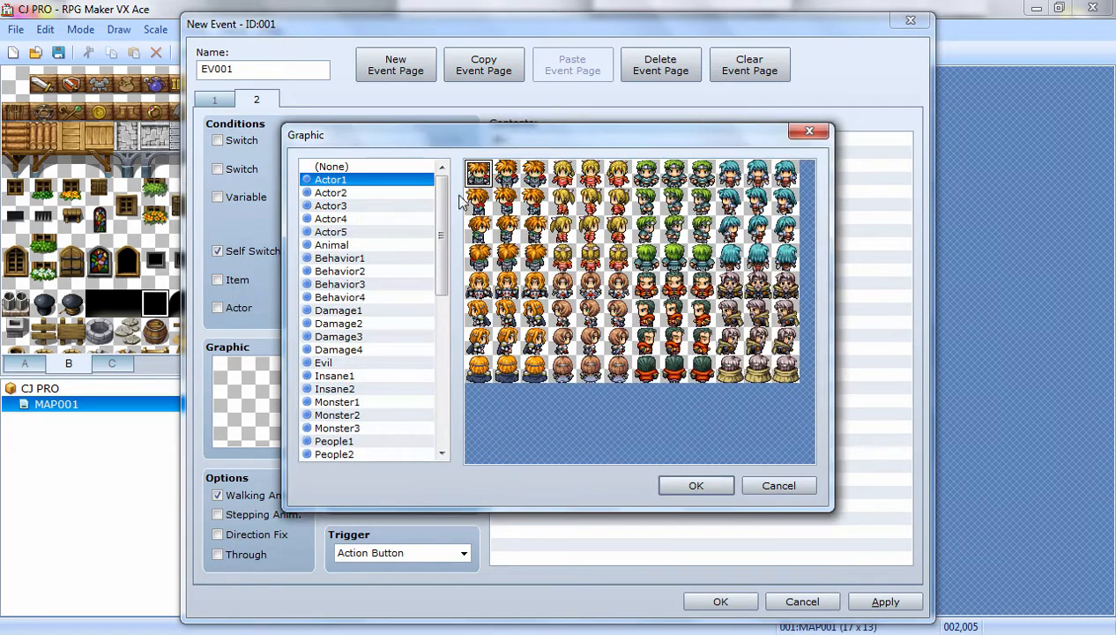
{"action": "double_click", "coordinate": [473, 182]}
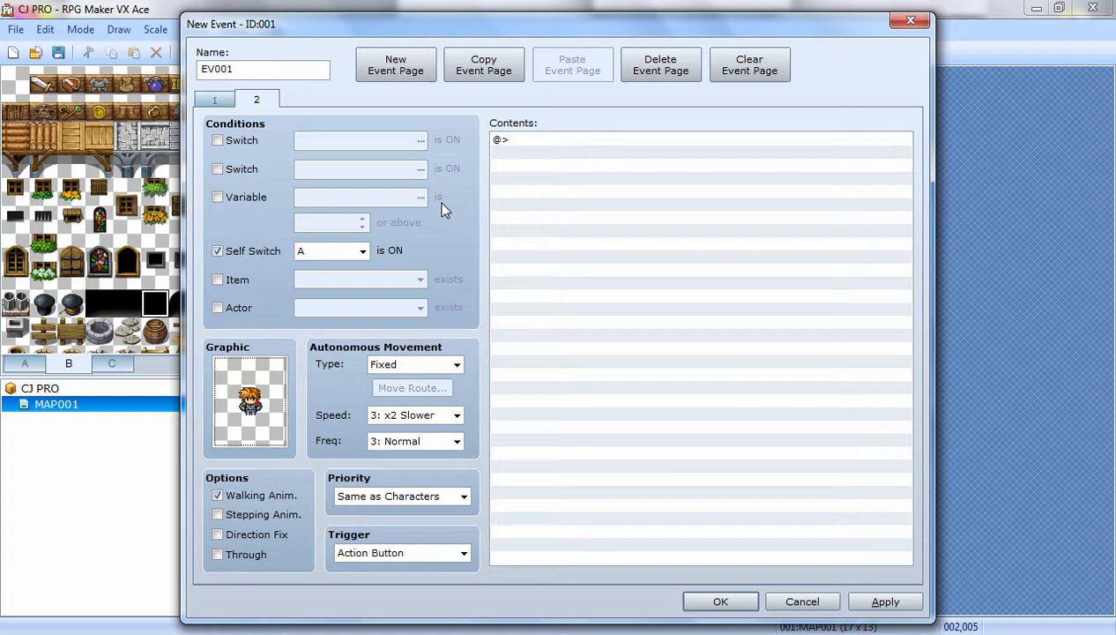
Add a Show Text command to the second event page reading "Hello"
{"action": "double_click", "coordinate": [545, 138]}
{"action": "left_click", "coordinate": [569, 159]}
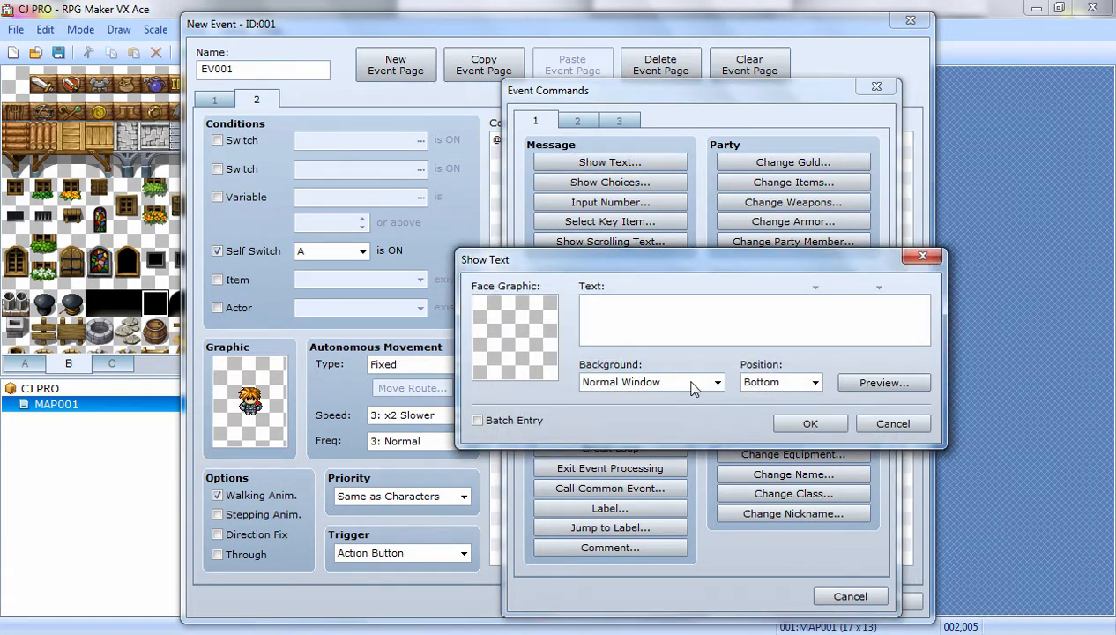
{"action": "type", "text": "Hello"}
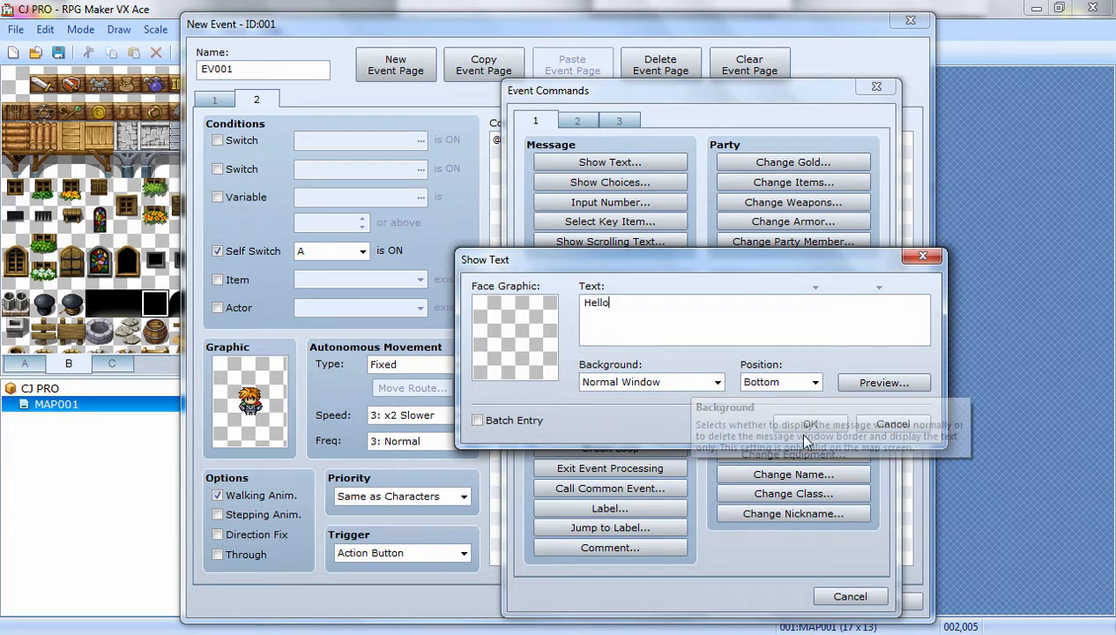
{"action": "left_click", "coordinate": [794, 426]}
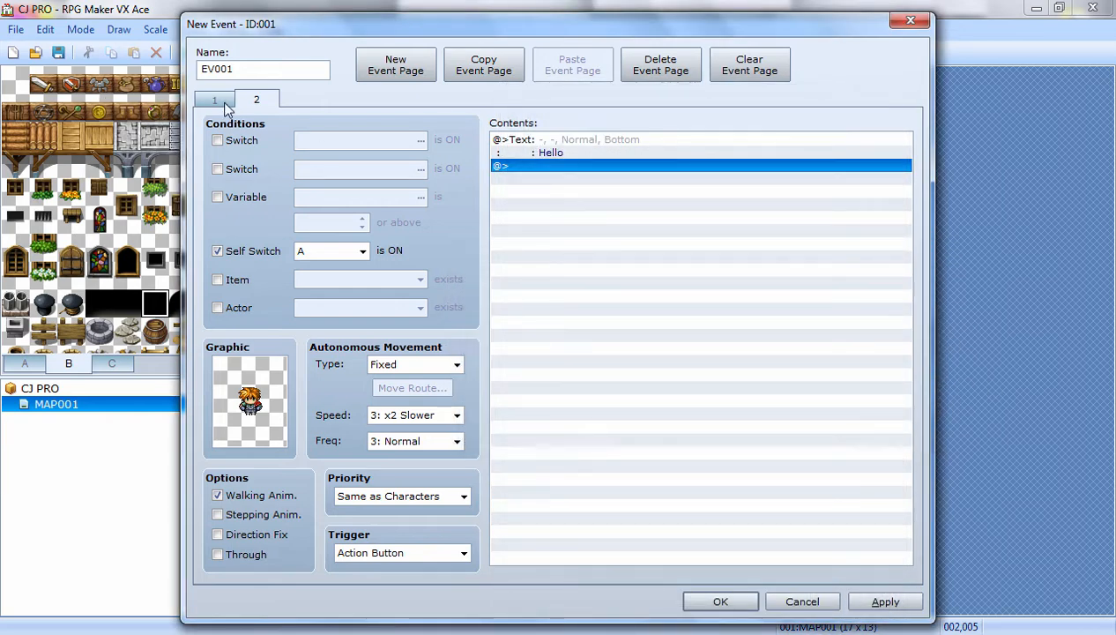
Add a Control Self Switch command setting A to ON after the message on the first event page
{"action": "left_click", "coordinate": [220, 102]}
{"action": "left_click", "coordinate": [555, 166]}
{"action": "double_click", "coordinate": [555, 166]}
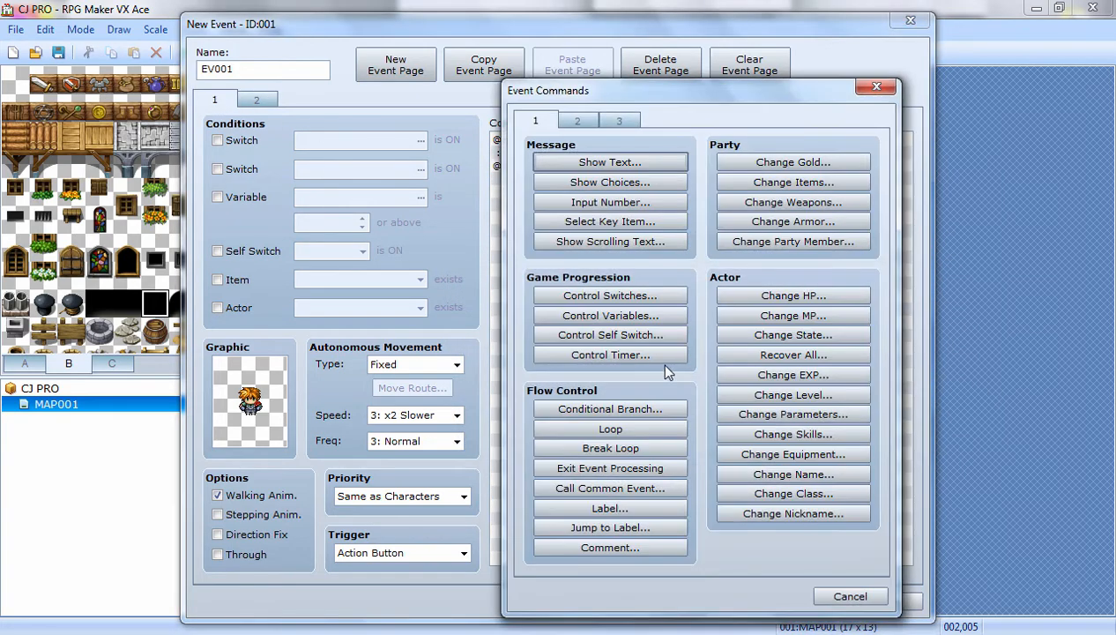
{"action": "left_click", "coordinate": [612, 336]}
{"action": "left_click", "coordinate": [778, 328]}
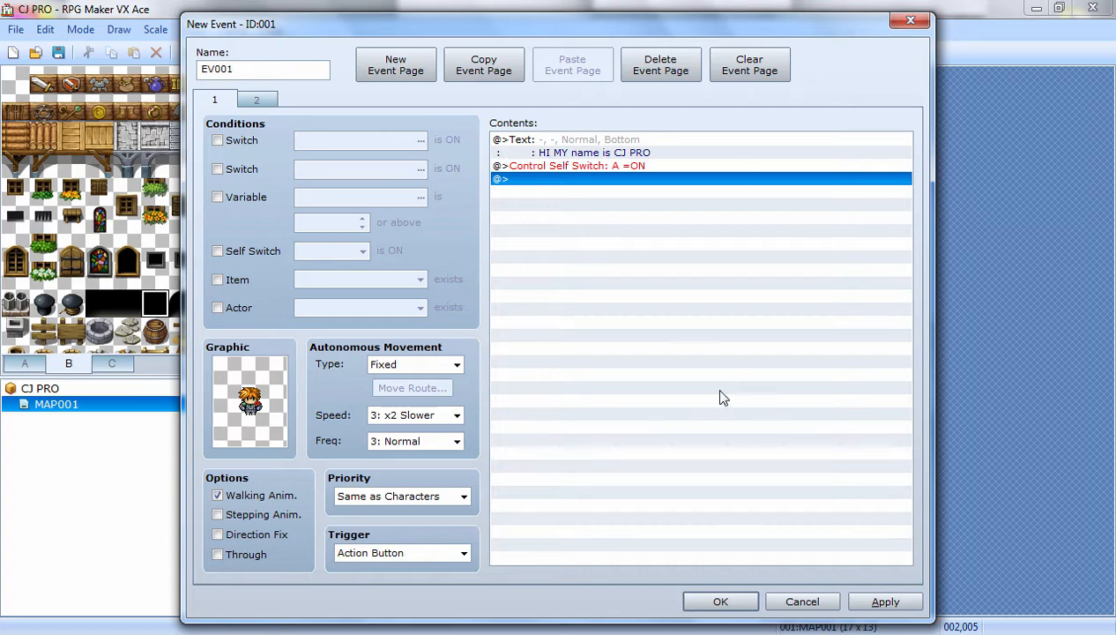
Check the settings of the first page's Control Self Switch command without changing them
{"action": "left_click", "coordinate": [622, 166]}
{"action": "right_click", "coordinate": [639, 166]}
{"action": "left_click", "coordinate": [657, 195]}
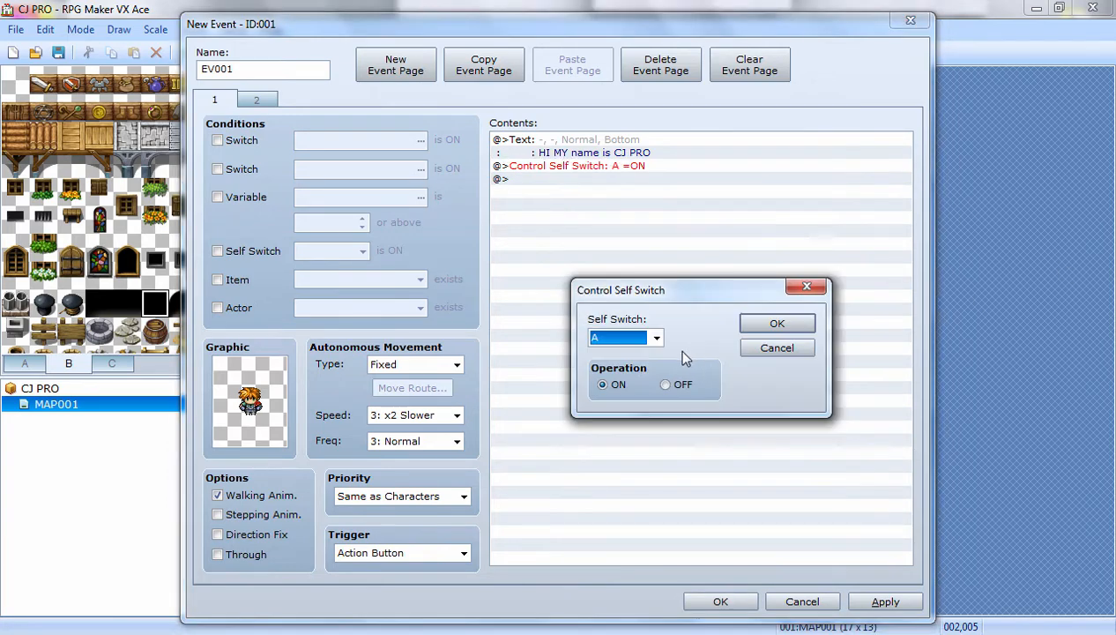
{"action": "left_click", "coordinate": [776, 324]}
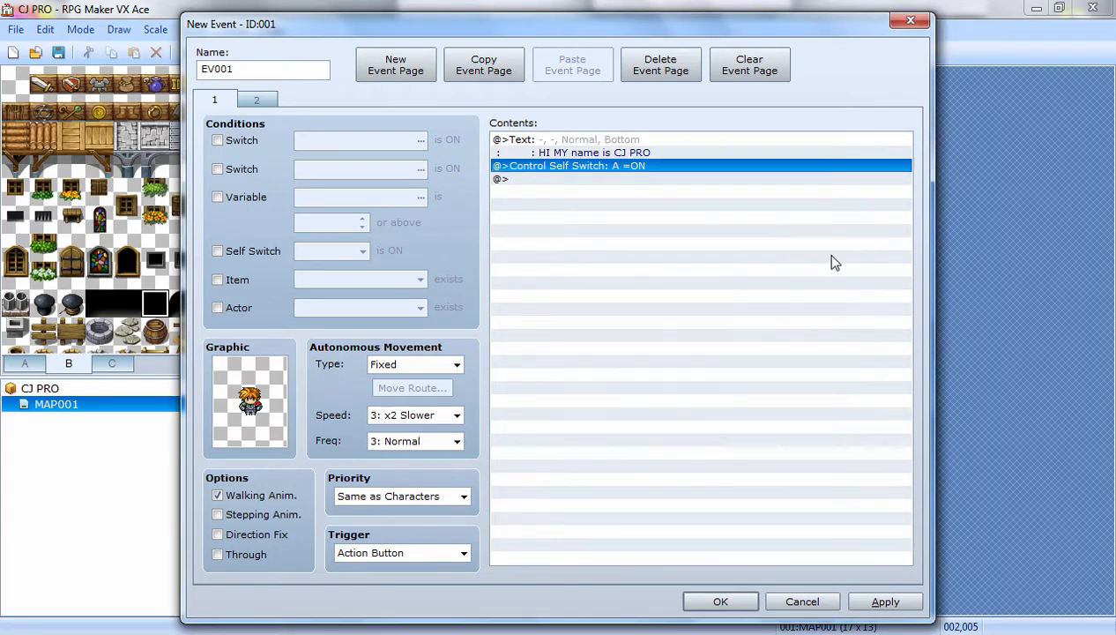
Apply and close the event, and start a playtest with the project changes saved
{"action": "left_click", "coordinate": [885, 603]}
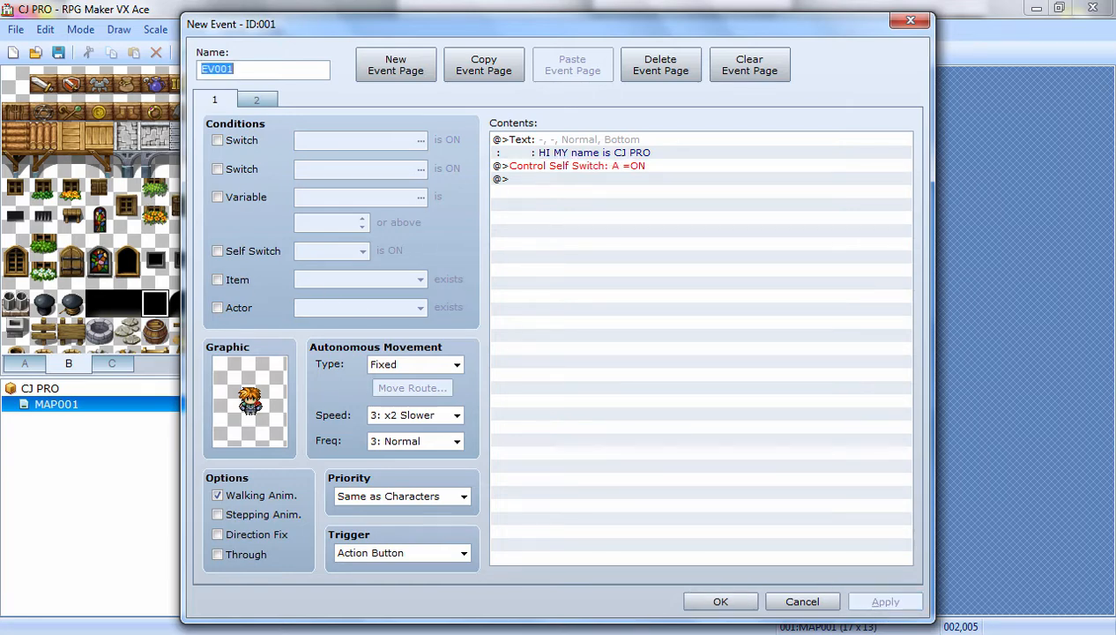
{"action": "left_click", "coordinate": [721, 602]}
{"action": "key", "text": "alt+F4"}
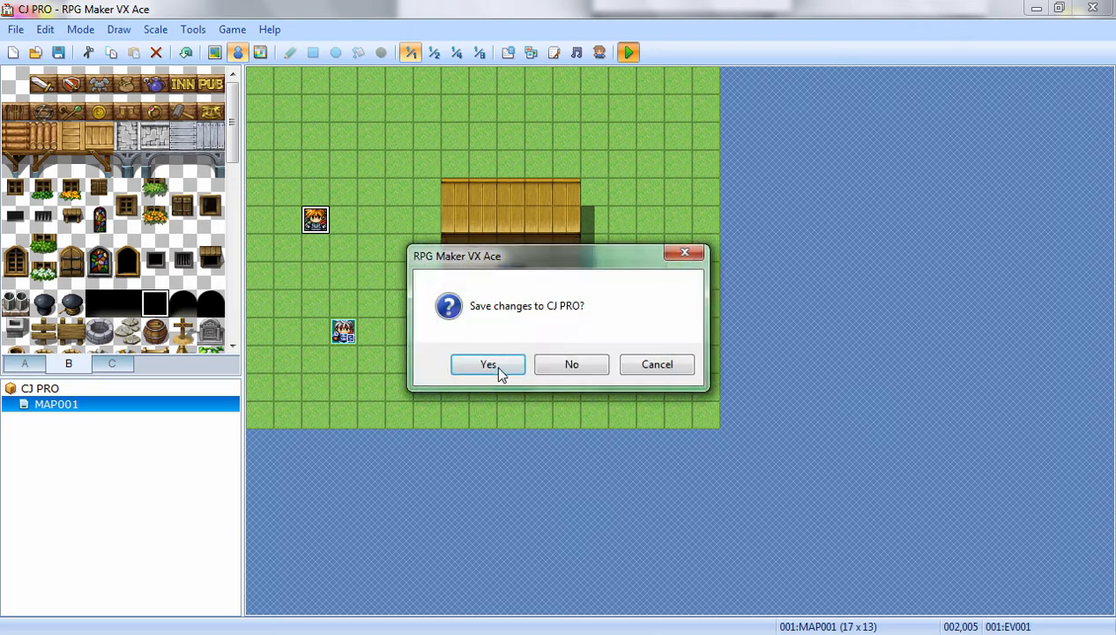
{"action": "left_click", "coordinate": [493, 363]}
{"action": "key", "text": "Return"}
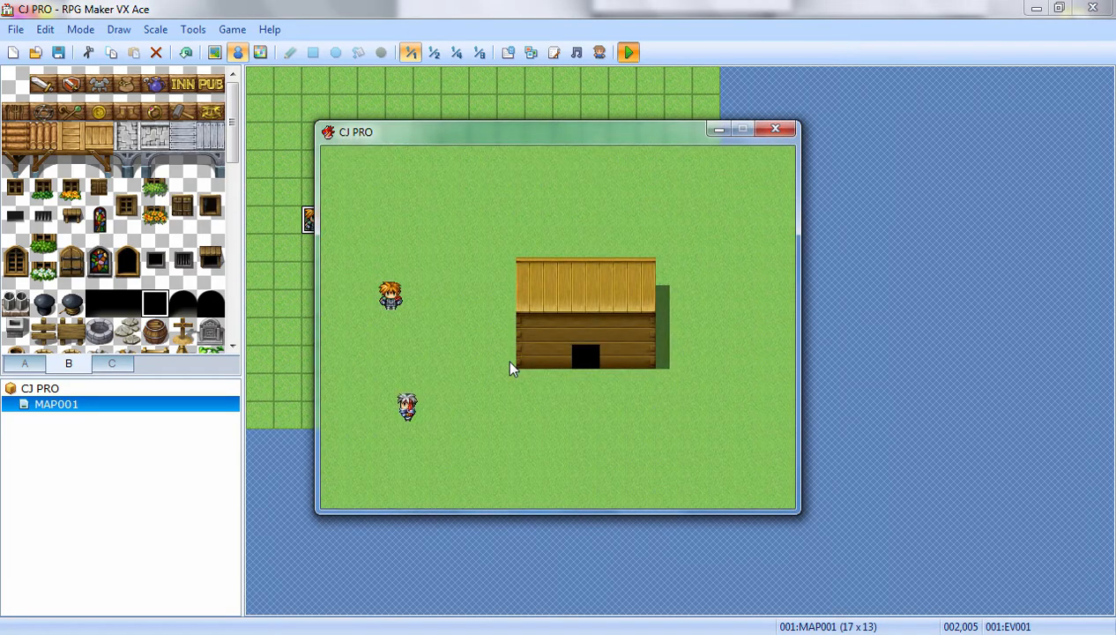
Walk up to the orange-haired character and talk to it twice to test the self switch, and close the playtest
{"action": "key", "text": "Left"}
{"action": "key", "text": "Left"}
{"action": "key", "text": "Up"}
{"action": "key", "text": "Up"}
{"action": "key", "text": "Up"}
{"action": "key", "text": "Right"}
{"action": "key", "text": "Return"}
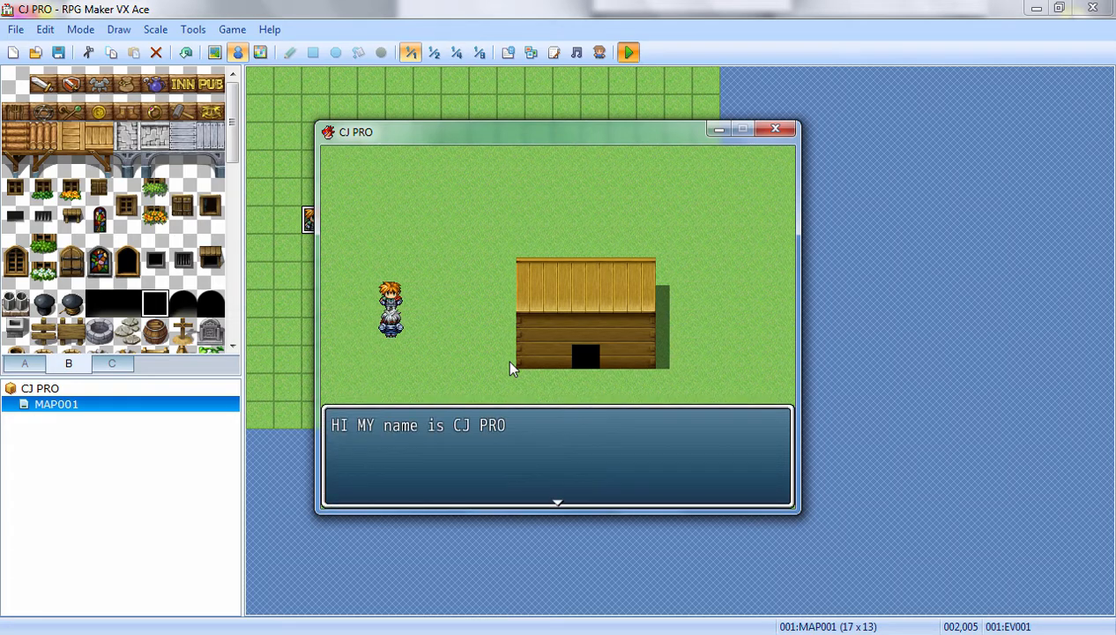
{"action": "key", "text": "Return"}
{"action": "key", "text": "Return"}
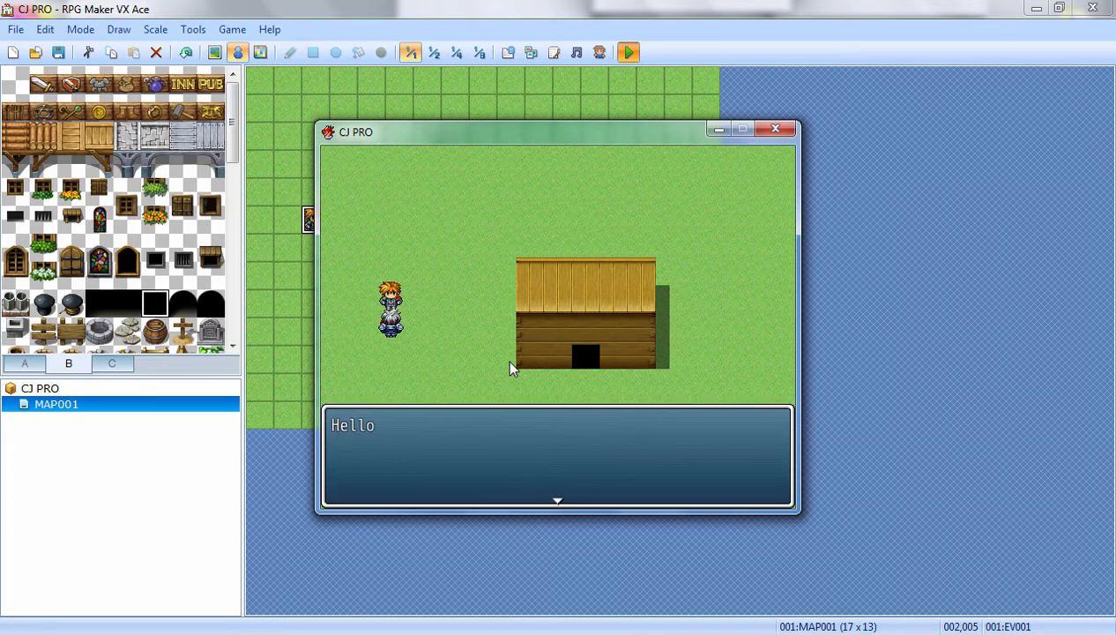
{"action": "key", "text": "Return"}
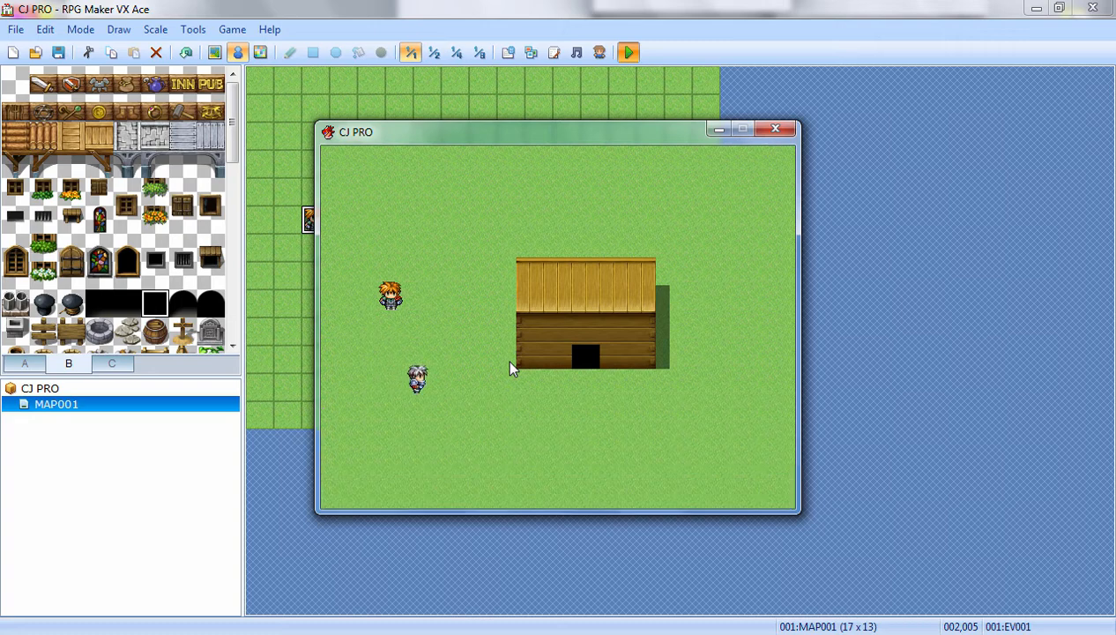
{"action": "left_click", "coordinate": [776, 129]}
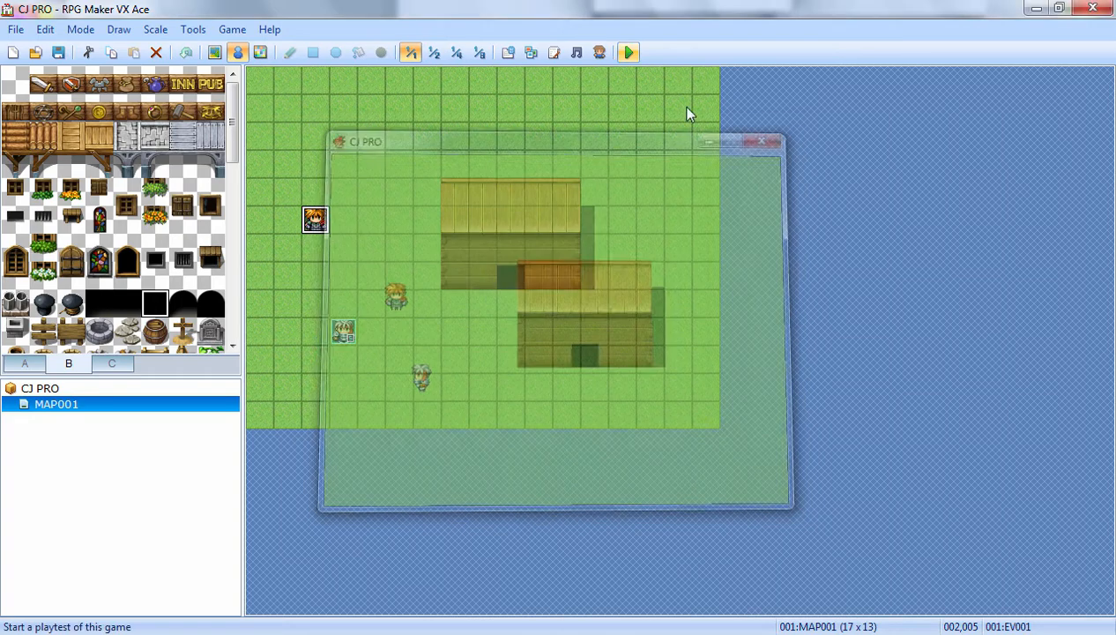
Delete the Control Self Switch and text commands from the orange-haired event's first page, and apply the change
{"action": "double_click", "coordinate": [315, 219]}
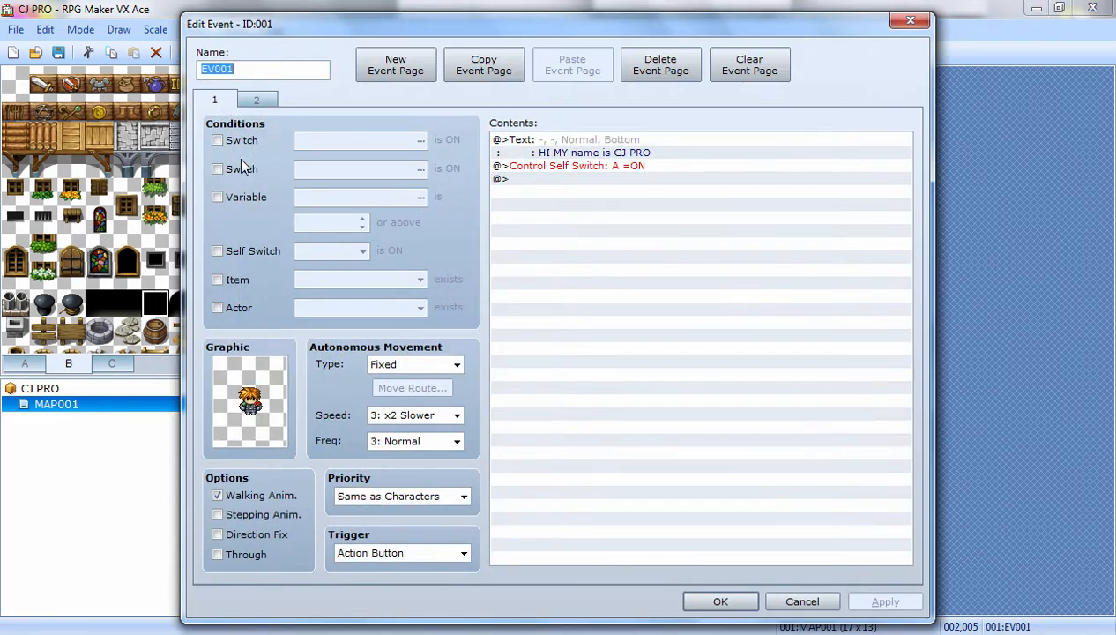
{"action": "left_click", "coordinate": [557, 168]}
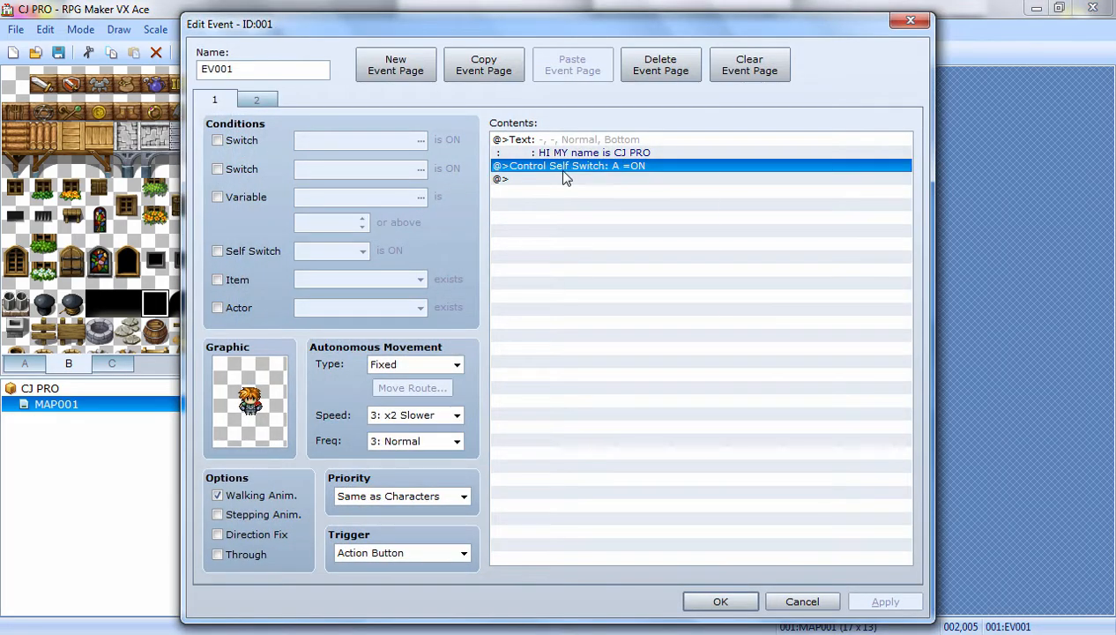
{"action": "right_click", "coordinate": [557, 169]}
{"action": "left_click", "coordinate": [639, 285]}
{"action": "left_click", "coordinate": [567, 146]}
{"action": "right_click", "coordinate": [567, 150]}
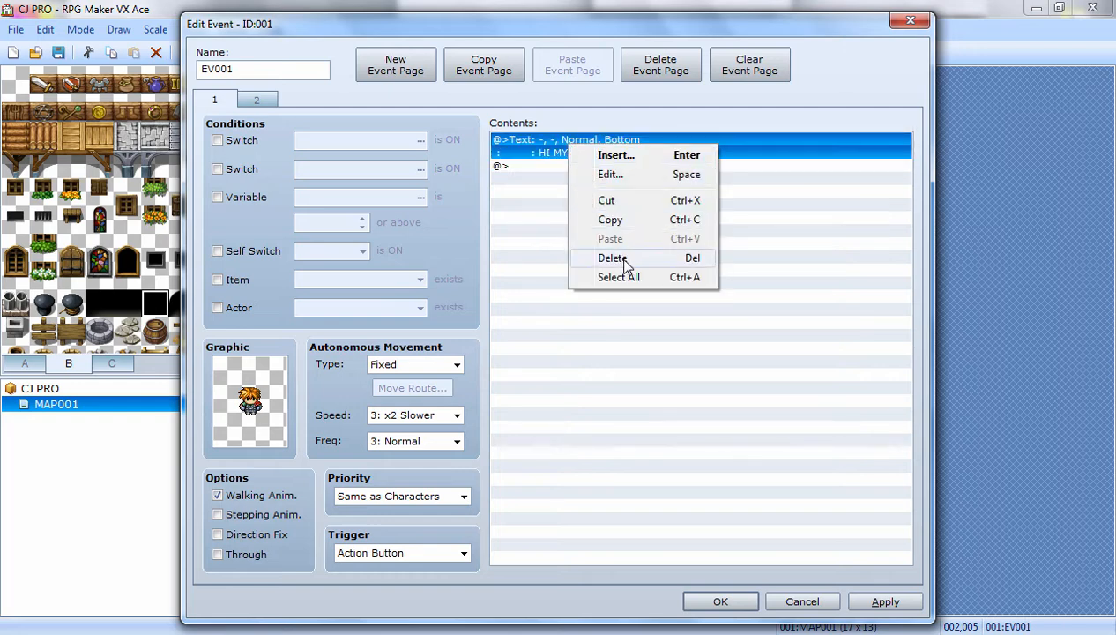
{"action": "left_click", "coordinate": [612, 259]}
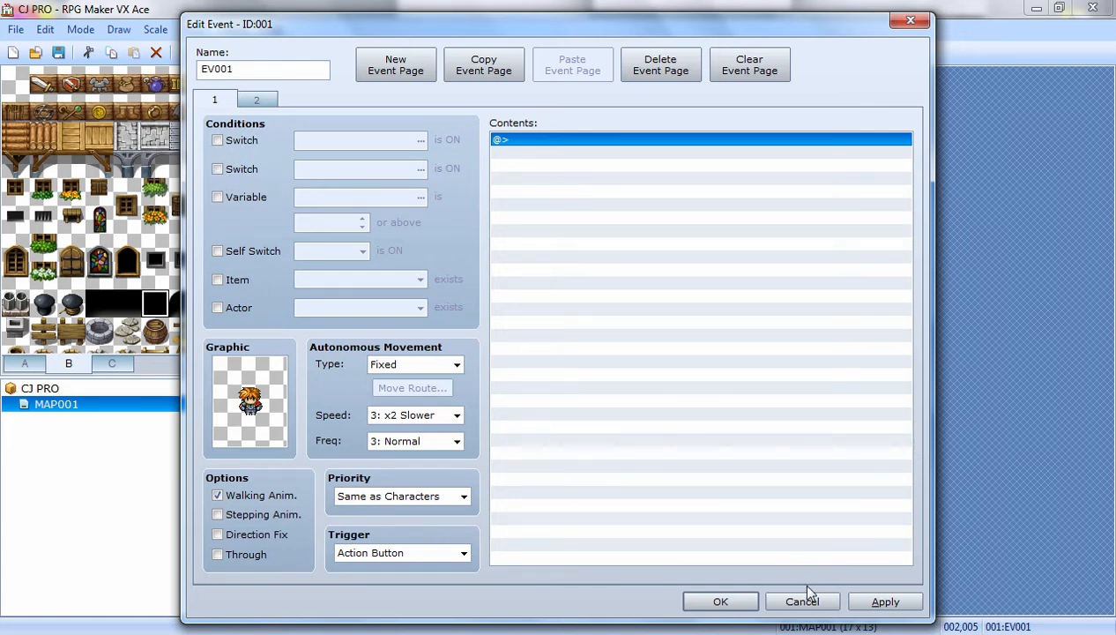
{"action": "left_click", "coordinate": [877, 603]}
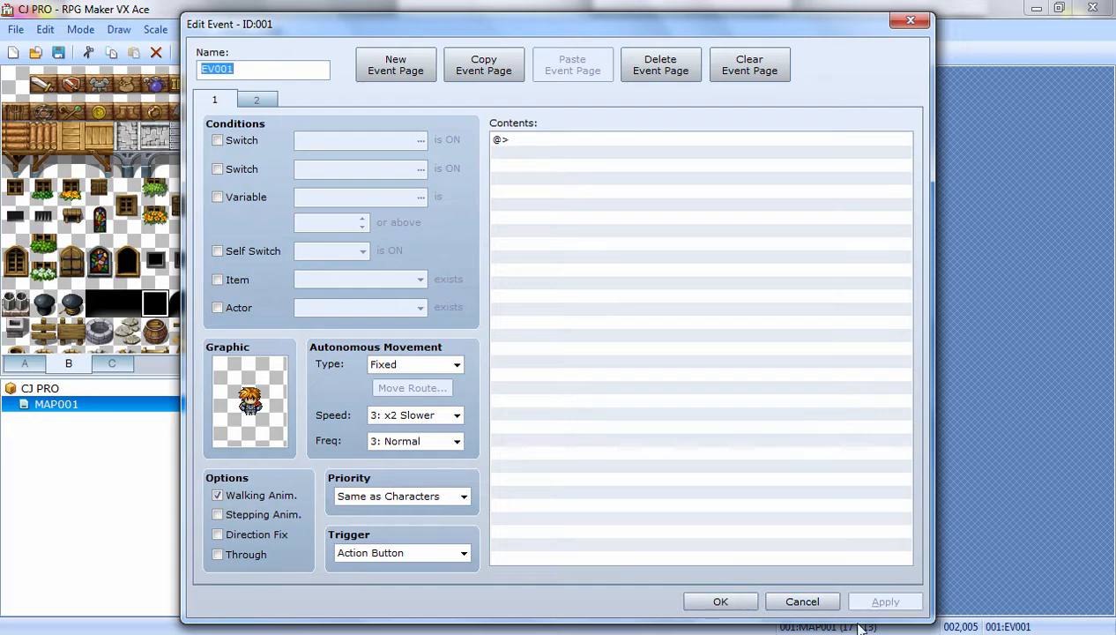
{"action": "left_click", "coordinate": [801, 602]}
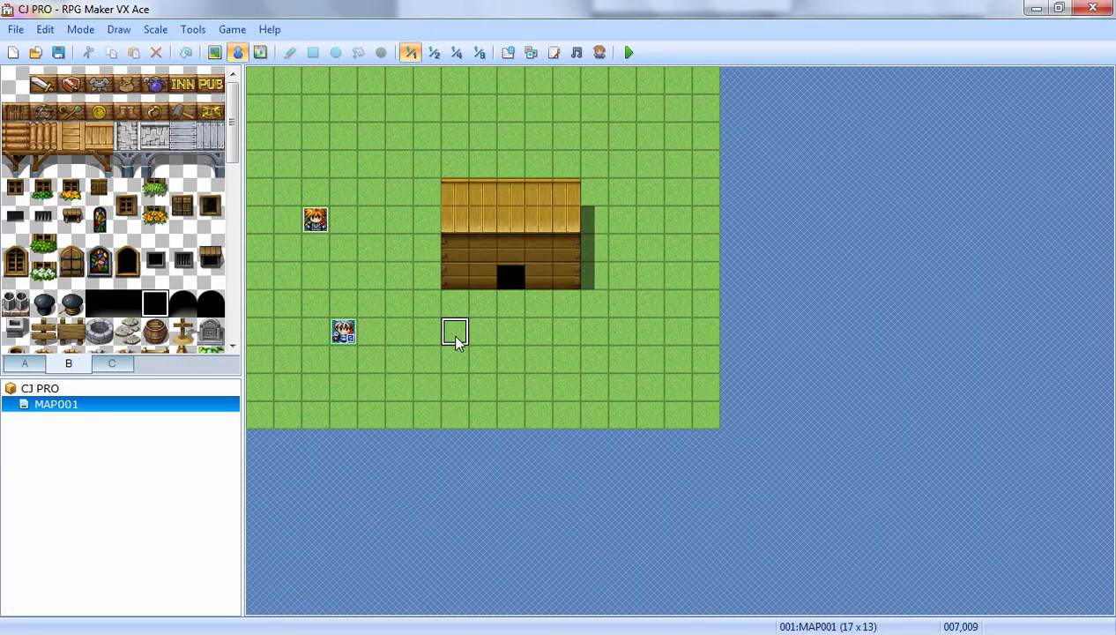
On the orange-haired event's second page, replace the Self Switch A condition with the second Switch condition
{"action": "double_click", "coordinate": [317, 222]}
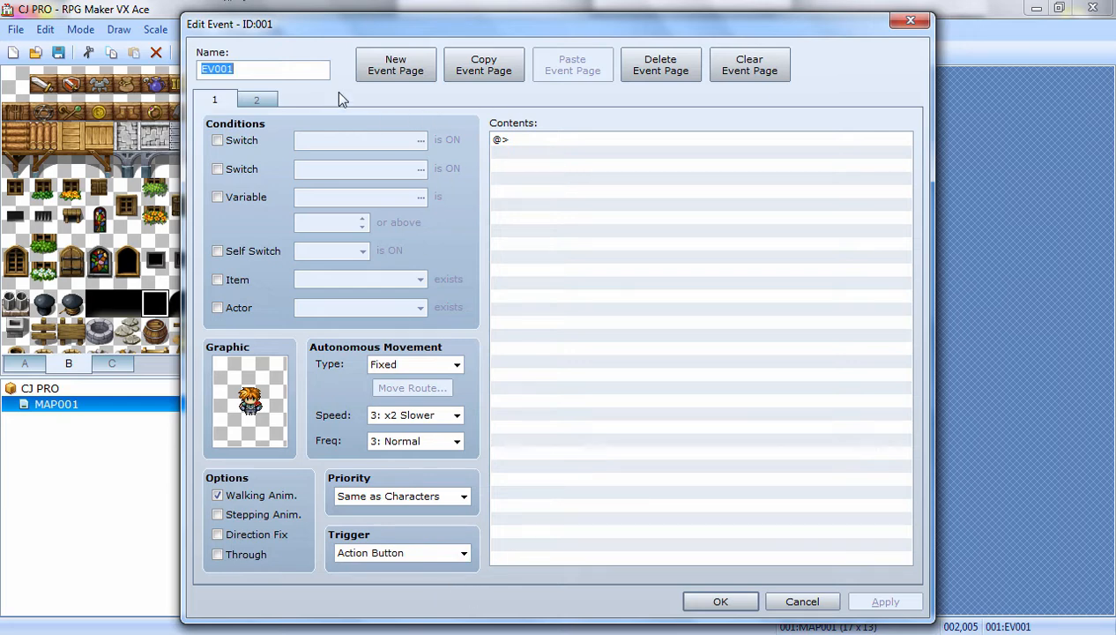
{"action": "left_click", "coordinate": [258, 100]}
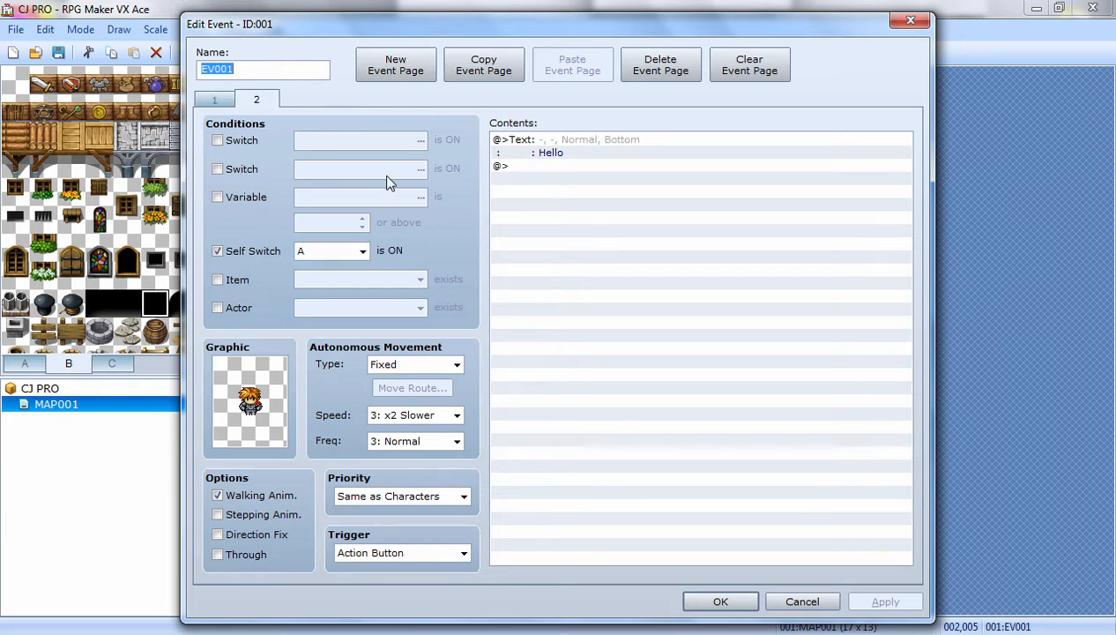
{"action": "left_click", "coordinate": [234, 253]}
{"action": "left_click", "coordinate": [231, 168]}
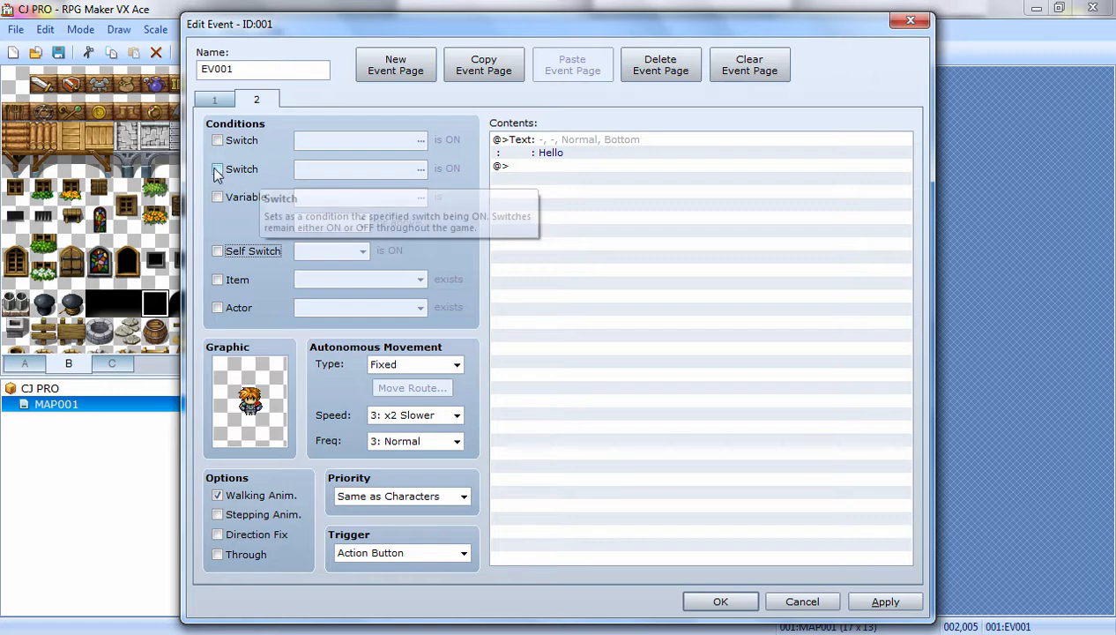
{"action": "left_click", "coordinate": [421, 170]}
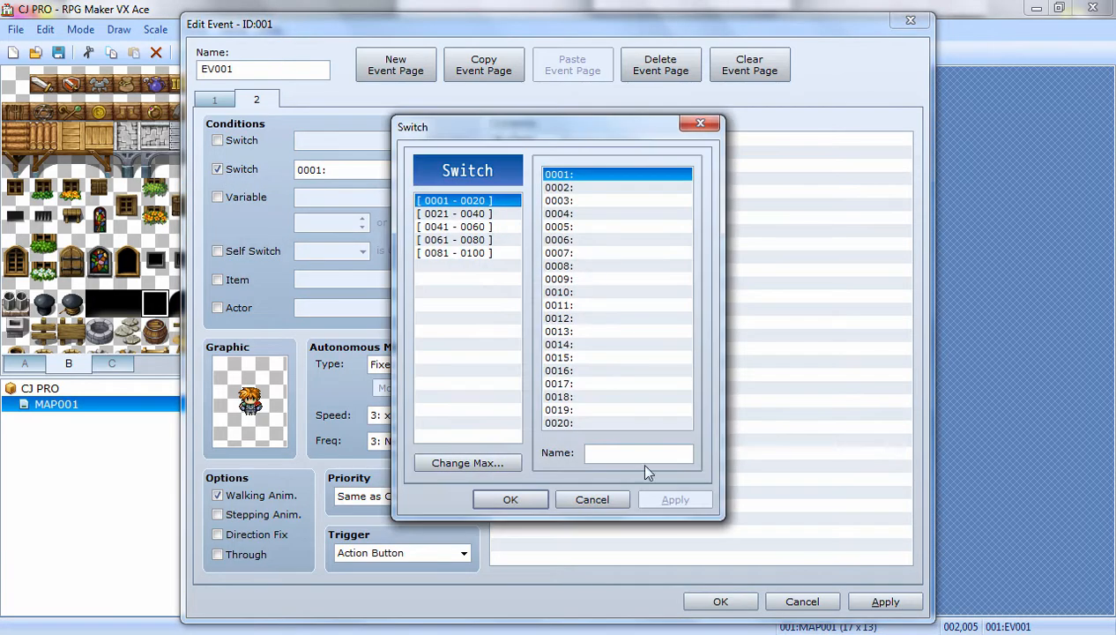
{"action": "left_click", "coordinate": [593, 500]}
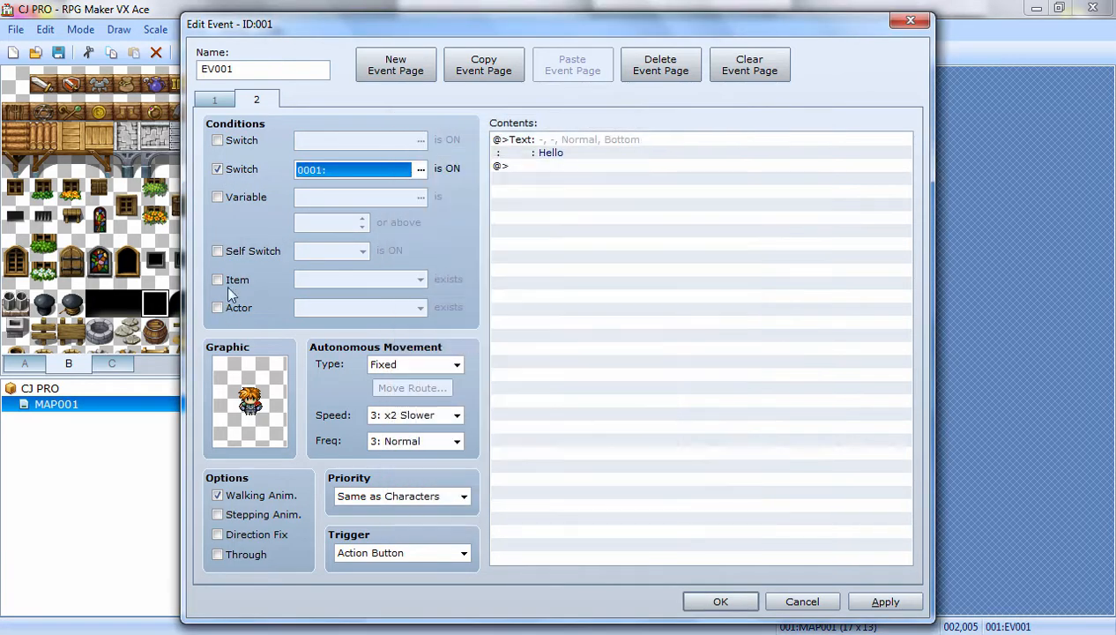
{"action": "left_click", "coordinate": [218, 168]}
{"action": "left_click", "coordinate": [240, 170]}
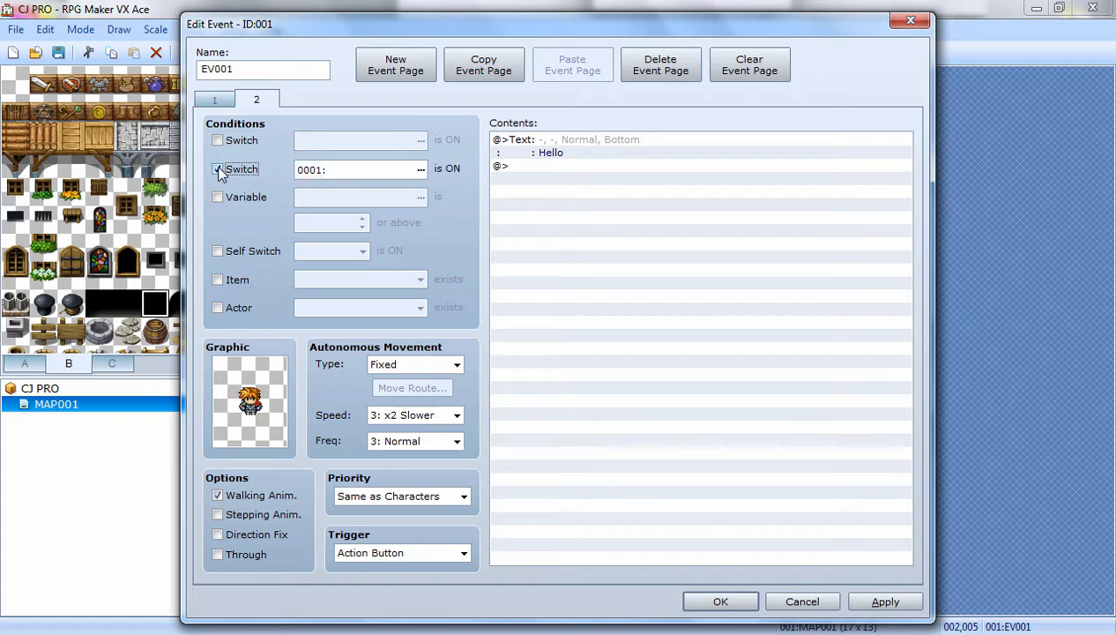
{"action": "left_click", "coordinate": [218, 280]}
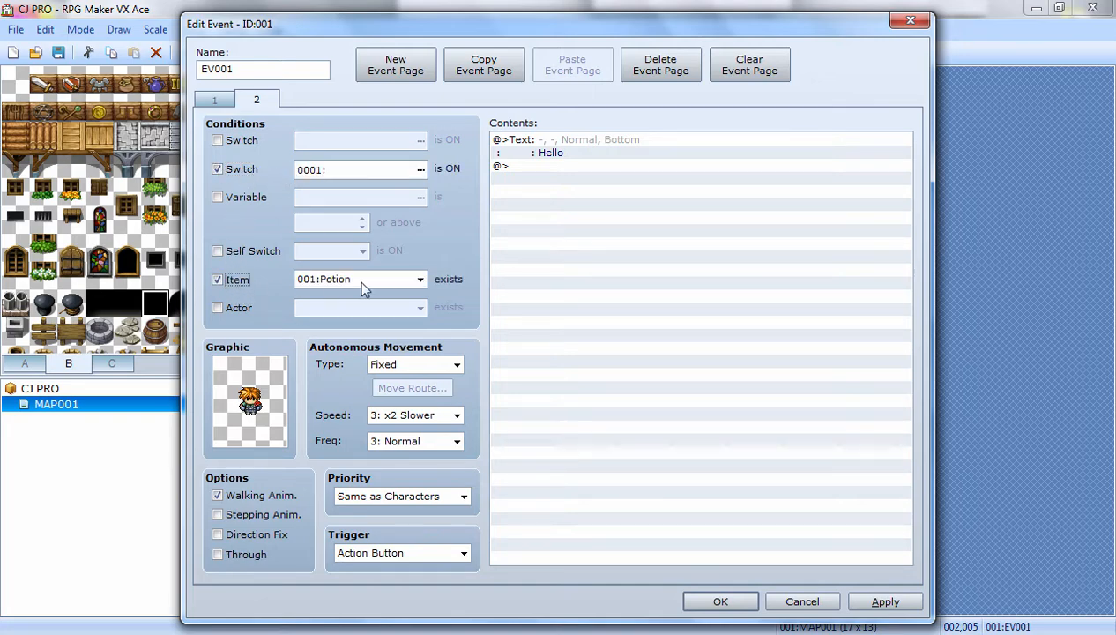
{"action": "left_click", "coordinate": [358, 278]}
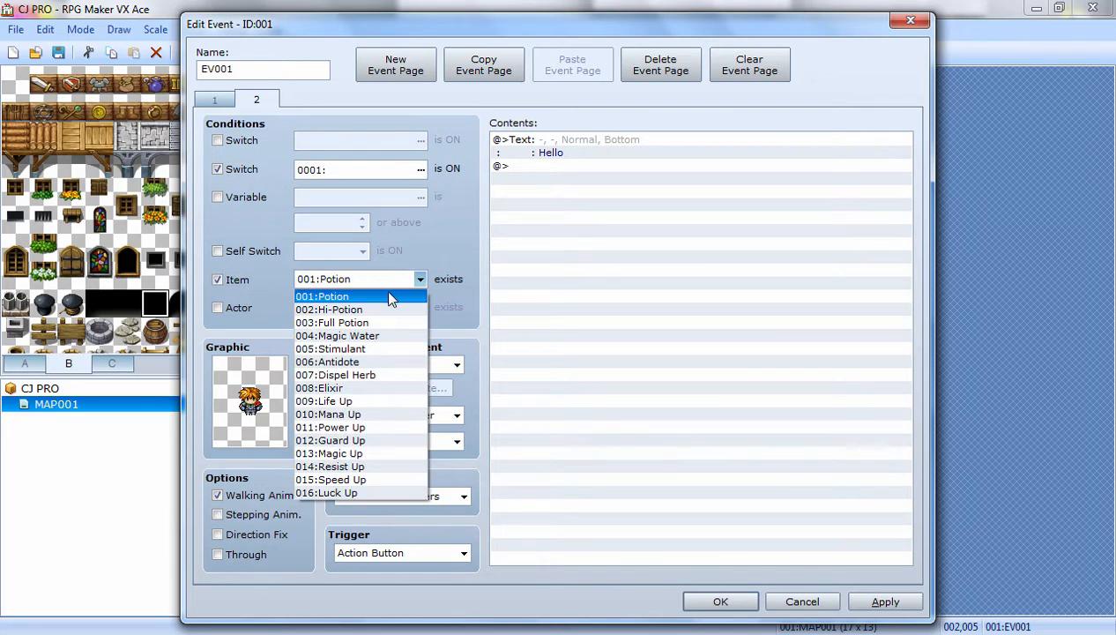
{"action": "left_click", "coordinate": [340, 278]}
{"action": "left_click", "coordinate": [234, 278]}
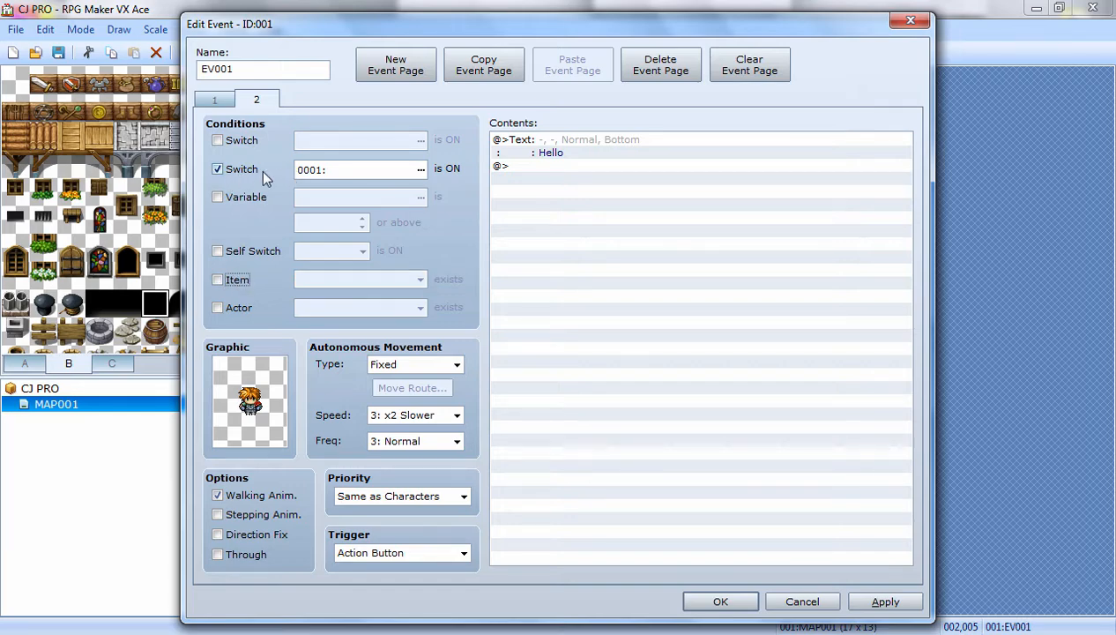
Name switch 0001 "On", use it as the second page's condition, and apply and close the event
{"action": "left_click", "coordinate": [369, 171]}
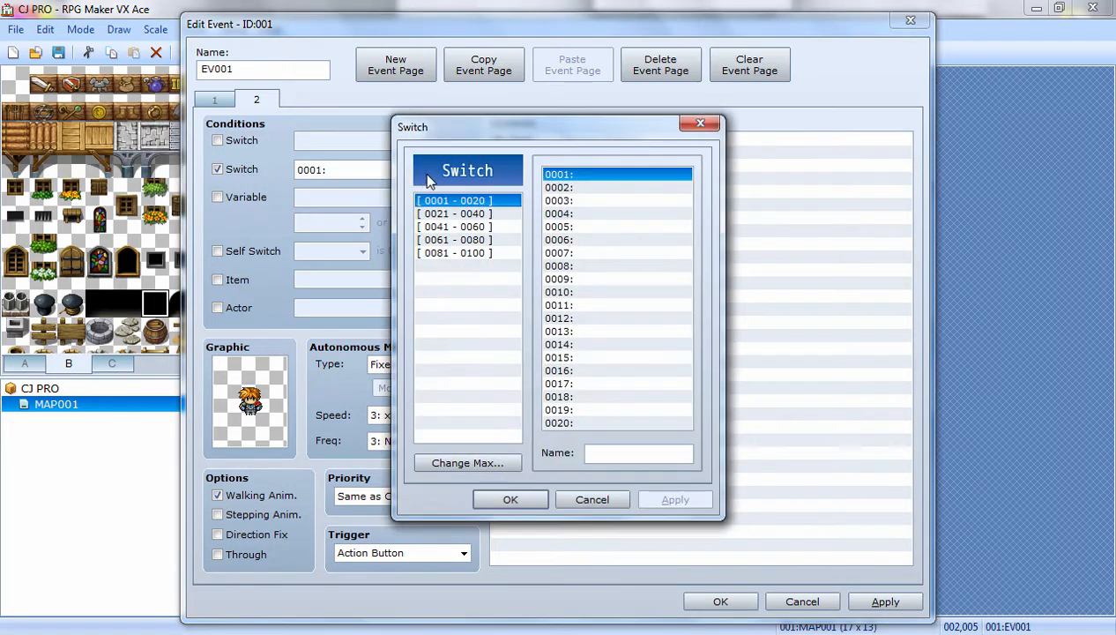
{"action": "left_click", "coordinate": [620, 455]}
{"action": "type", "text": "On"}
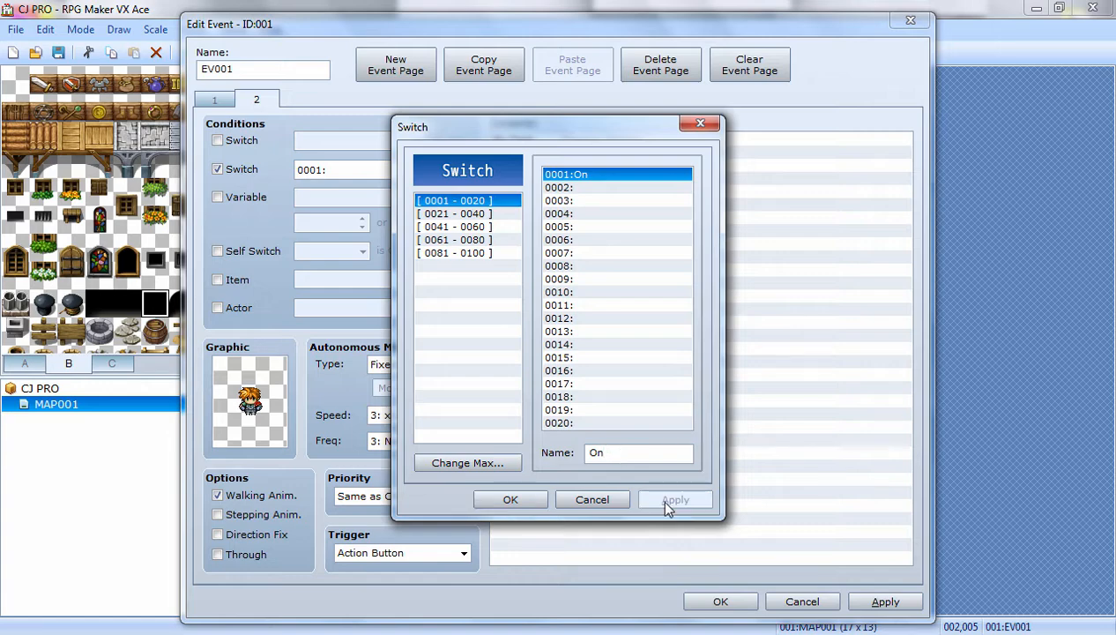
{"action": "left_click", "coordinate": [671, 500]}
{"action": "left_click", "coordinate": [514, 499]}
{"action": "left_click", "coordinate": [885, 601]}
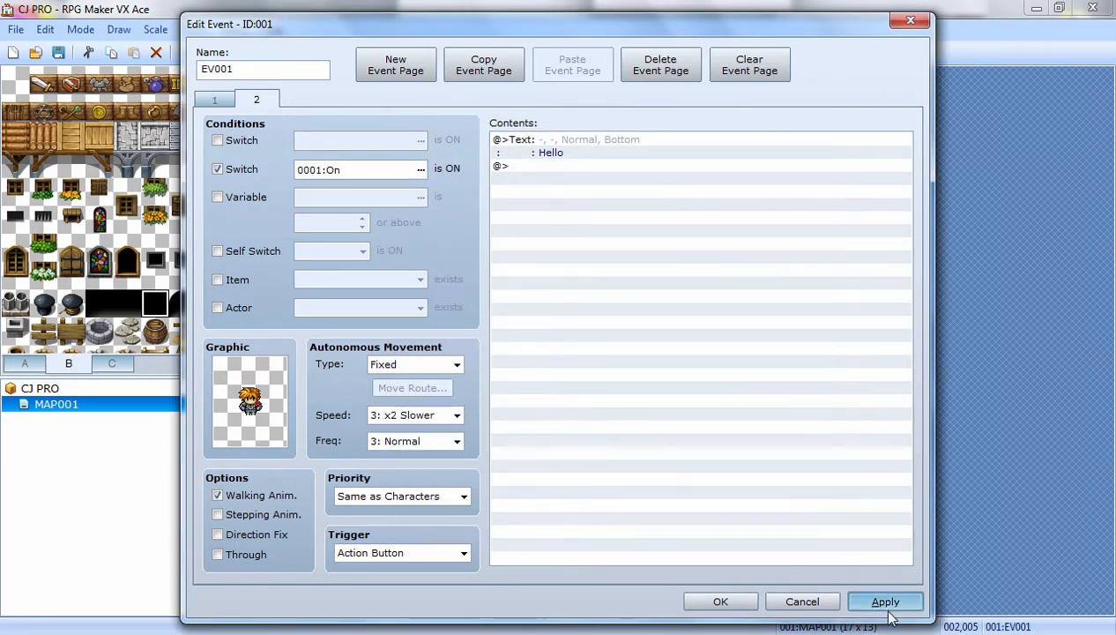
{"action": "left_click", "coordinate": [213, 102]}
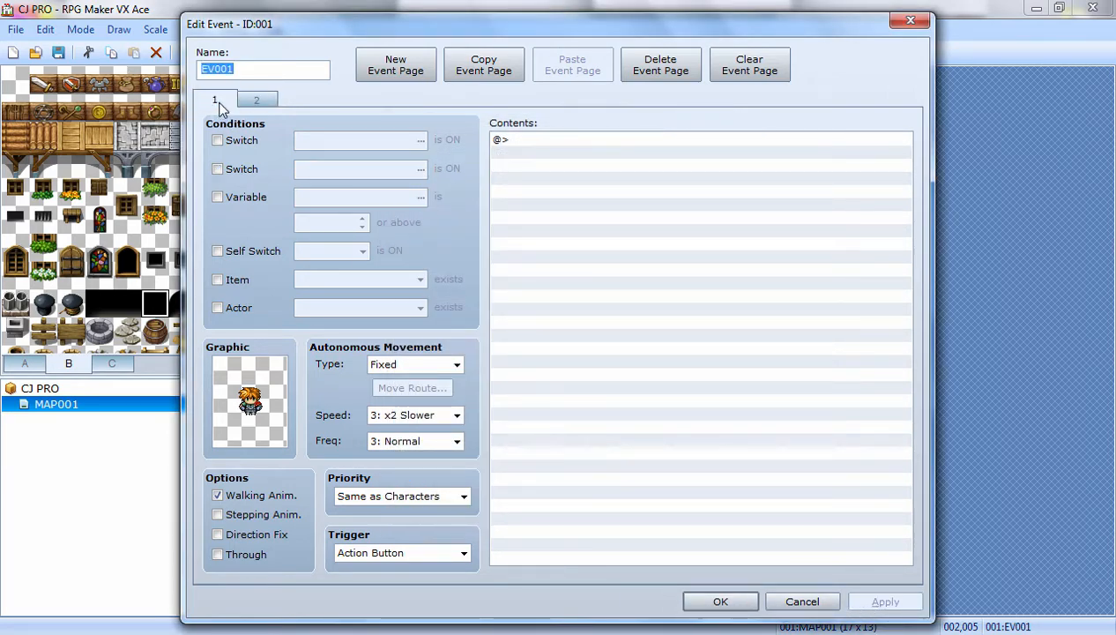
{"action": "left_click", "coordinate": [721, 602]}
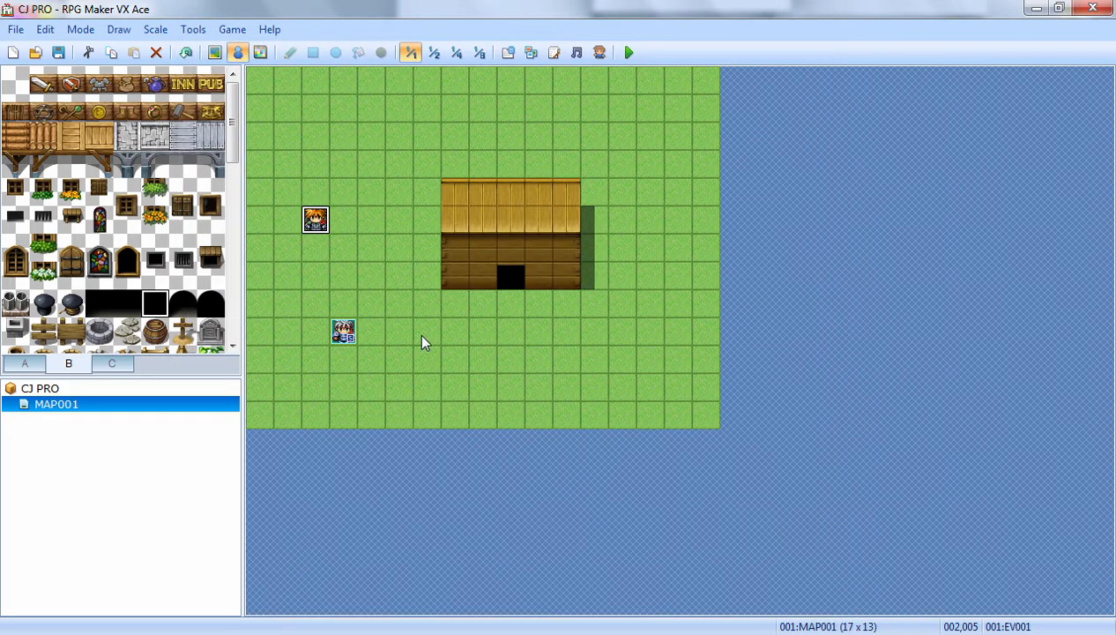
Create a new event on the grass south of the house at tile 008,010
{"action": "left_click", "coordinate": [490, 363]}
{"action": "double_click", "coordinate": [482, 357]}
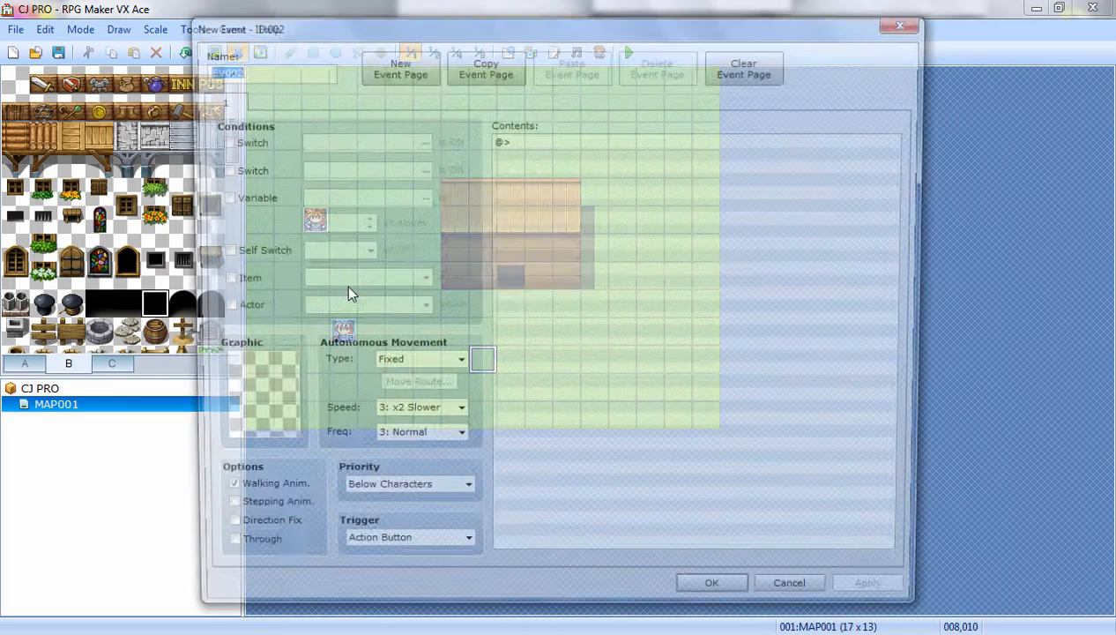
{"action": "left_click", "coordinate": [389, 552]}
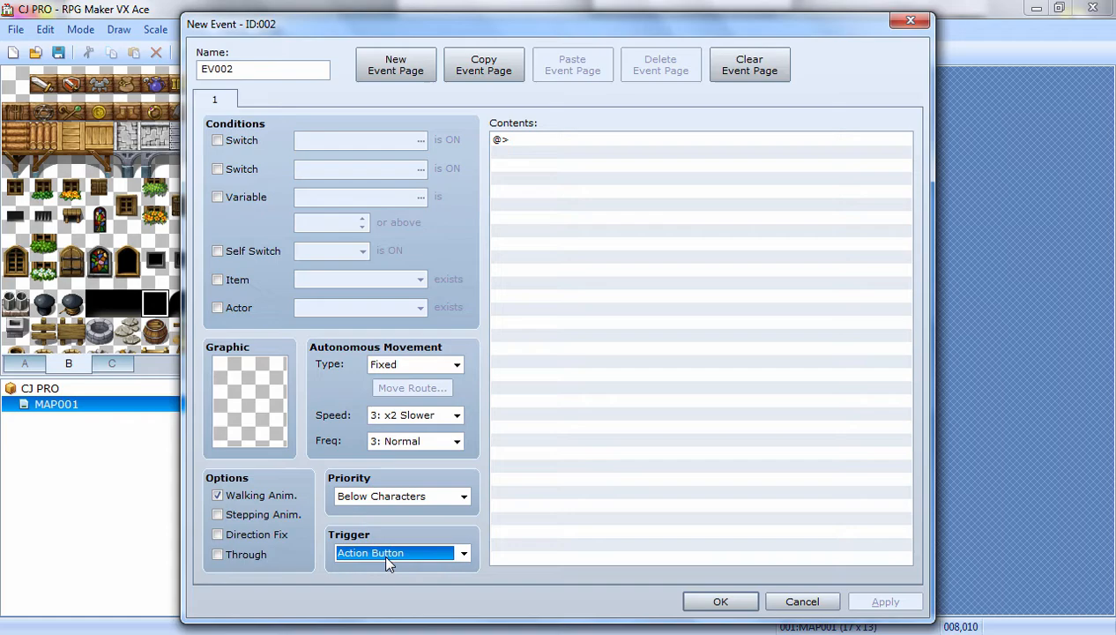
Set the new event's graphic to the small orange flame from the !Flame set, and apply the change
{"action": "double_click", "coordinate": [234, 405]}
{"action": "left_click", "coordinate": [353, 271]}
{"action": "left_click", "coordinate": [357, 349]}
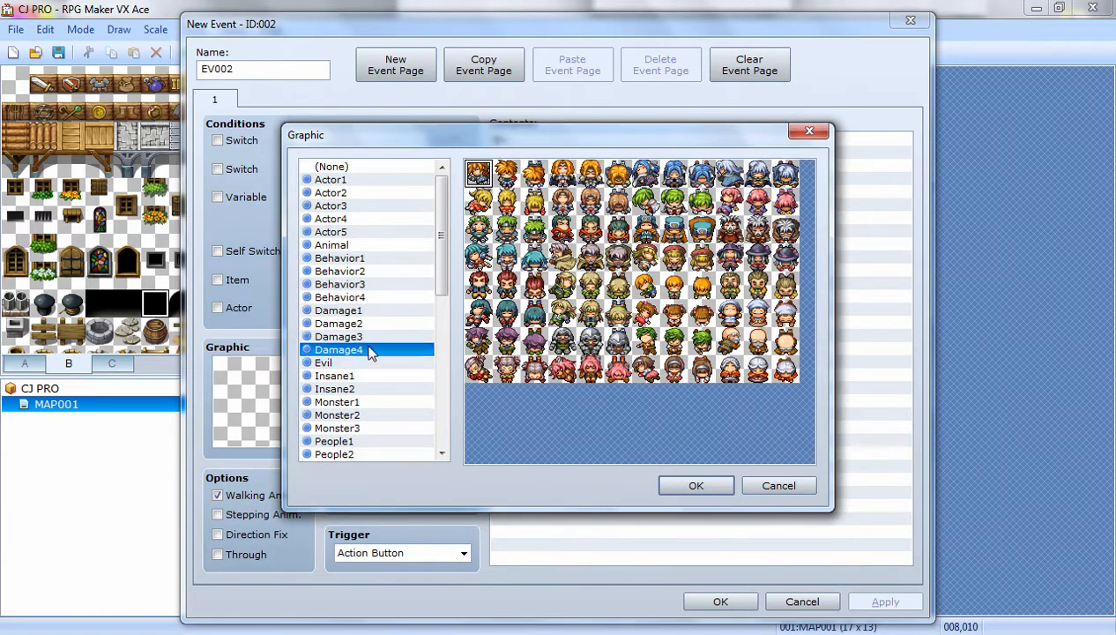
{"action": "left_click", "coordinate": [362, 389]}
{"action": "left_click_drag", "start_coordinate": [440, 257], "coordinate": [457, 451]}
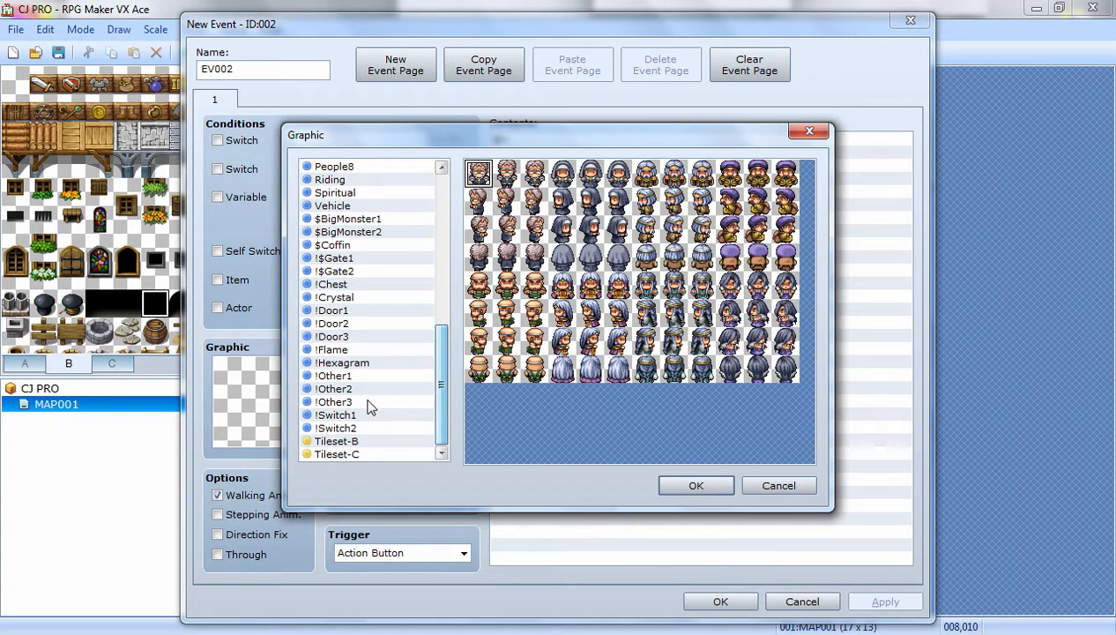
{"action": "left_click", "coordinate": [342, 415]}
{"action": "left_click", "coordinate": [344, 429]}
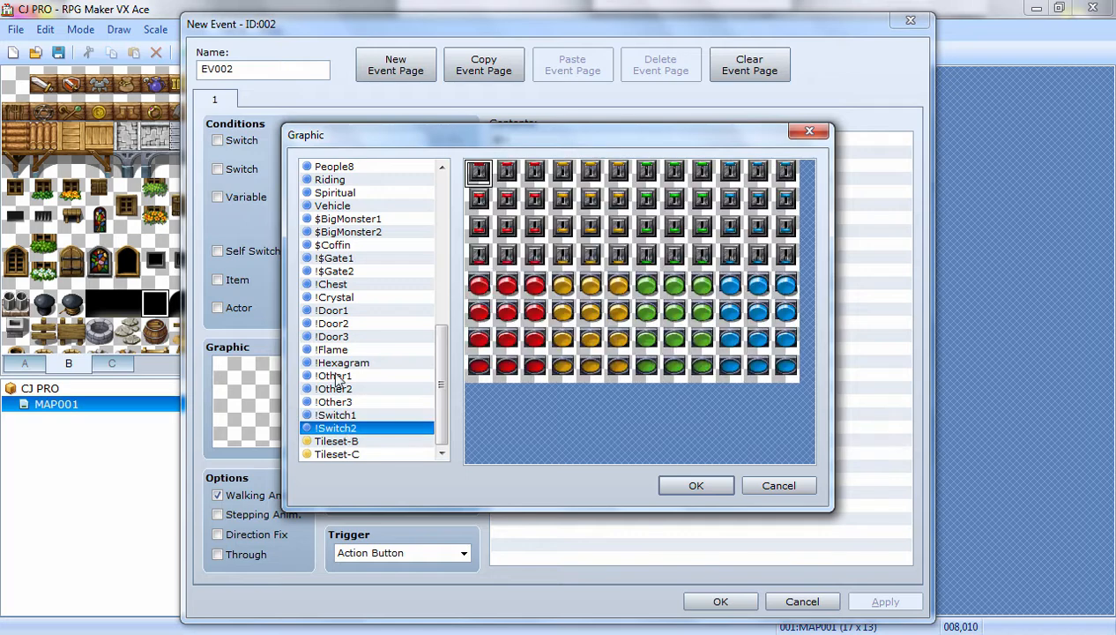
{"action": "left_click", "coordinate": [335, 284]}
{"action": "left_click", "coordinate": [339, 273]}
{"action": "left_click", "coordinate": [343, 297]}
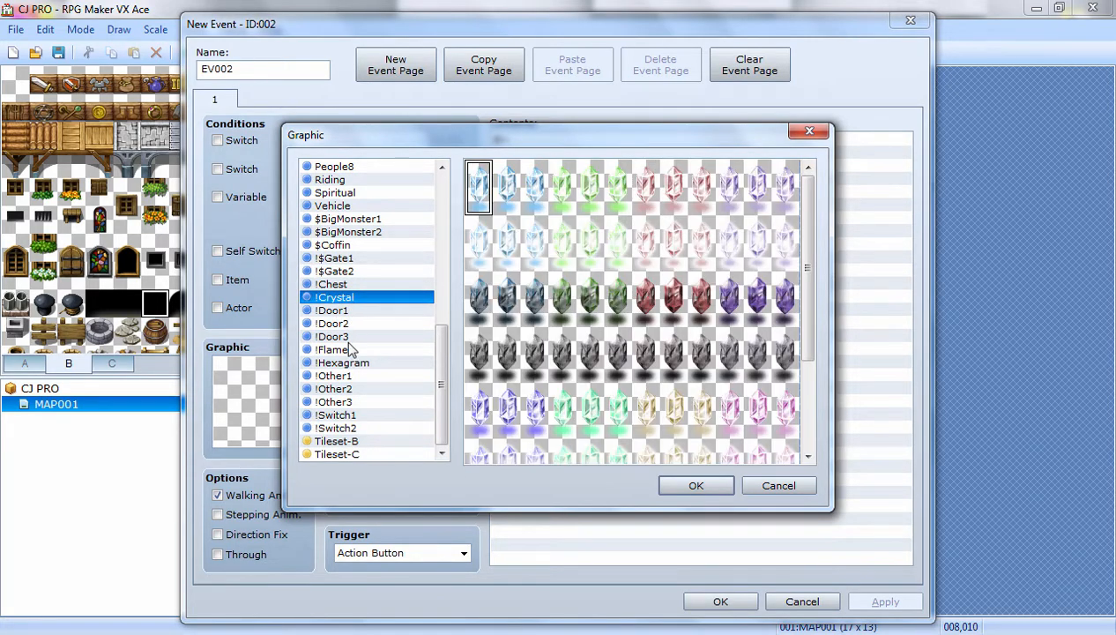
{"action": "left_click", "coordinate": [349, 349]}
{"action": "left_click", "coordinate": [504, 283]}
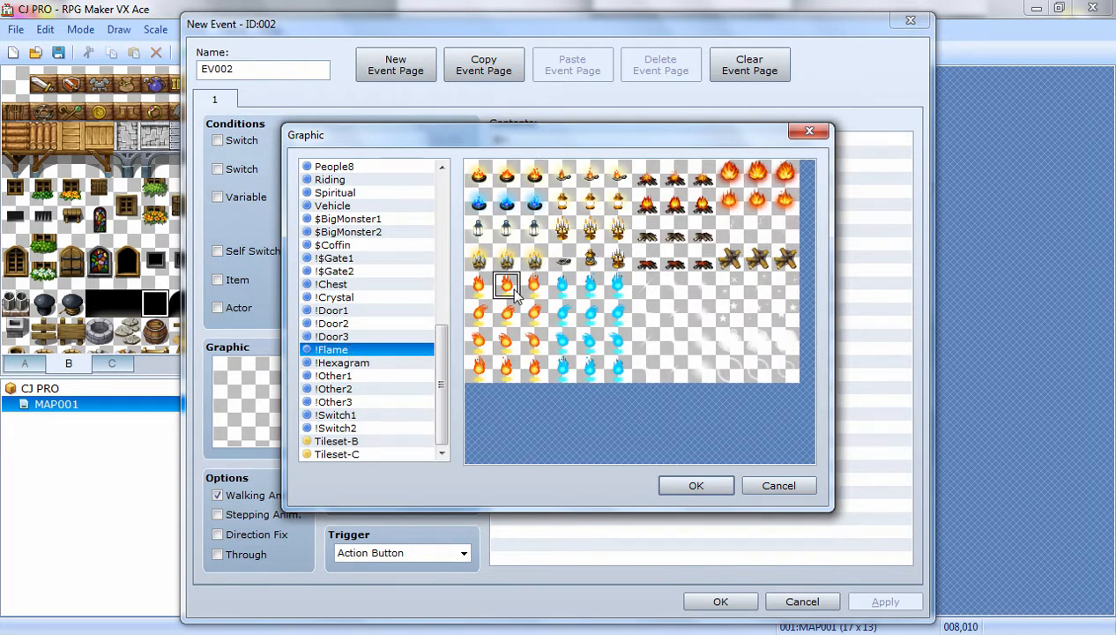
{"action": "left_click", "coordinate": [706, 487]}
{"action": "left_click", "coordinate": [882, 600]}
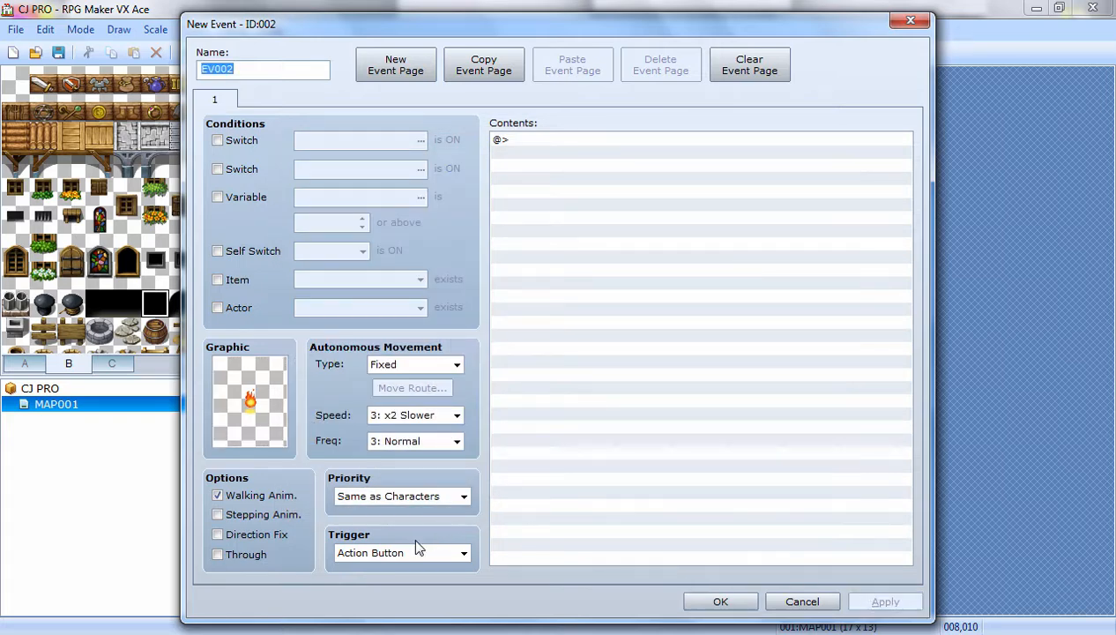
Add commands to the flame event that set switch 0001:On to ON and self switch A to ON
{"action": "double_click", "coordinate": [528, 139]}
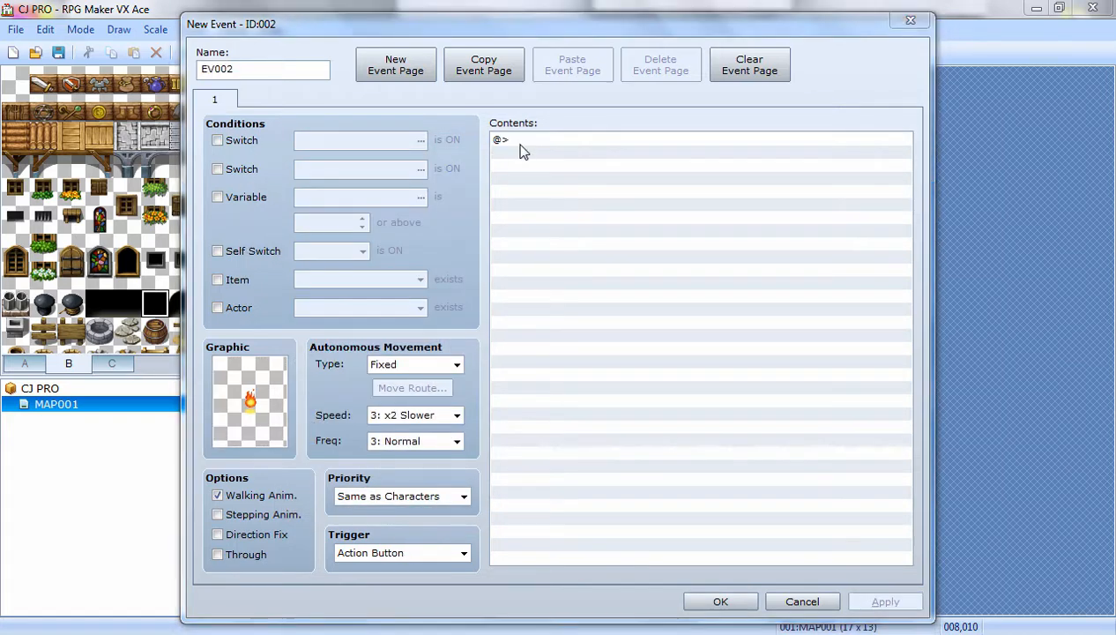
{"action": "left_click", "coordinate": [609, 297]}
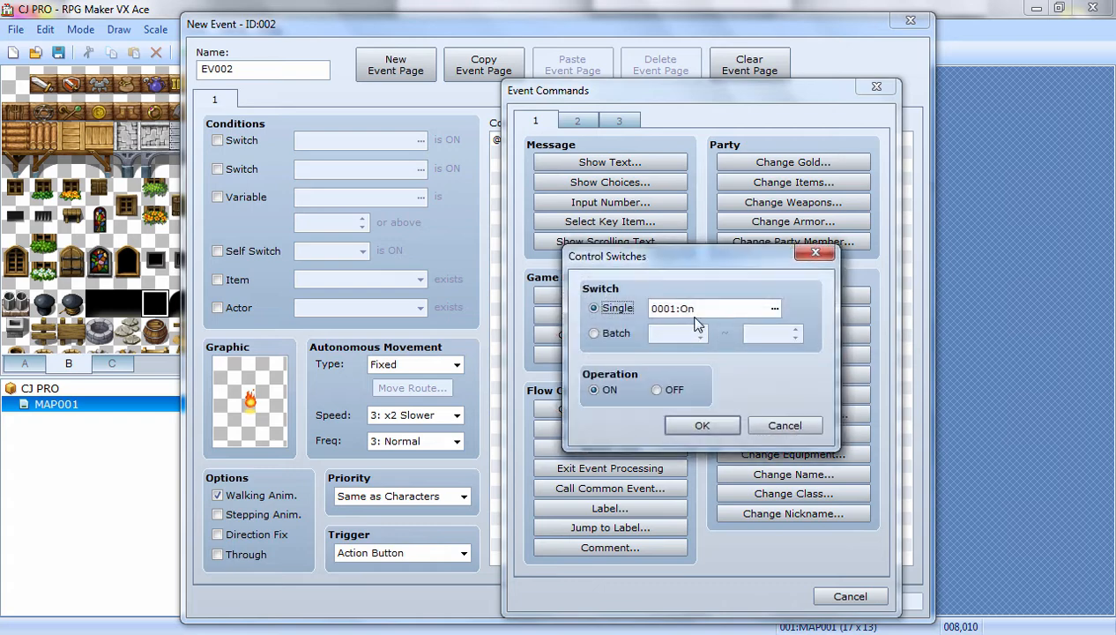
{"action": "left_click", "coordinate": [702, 425]}
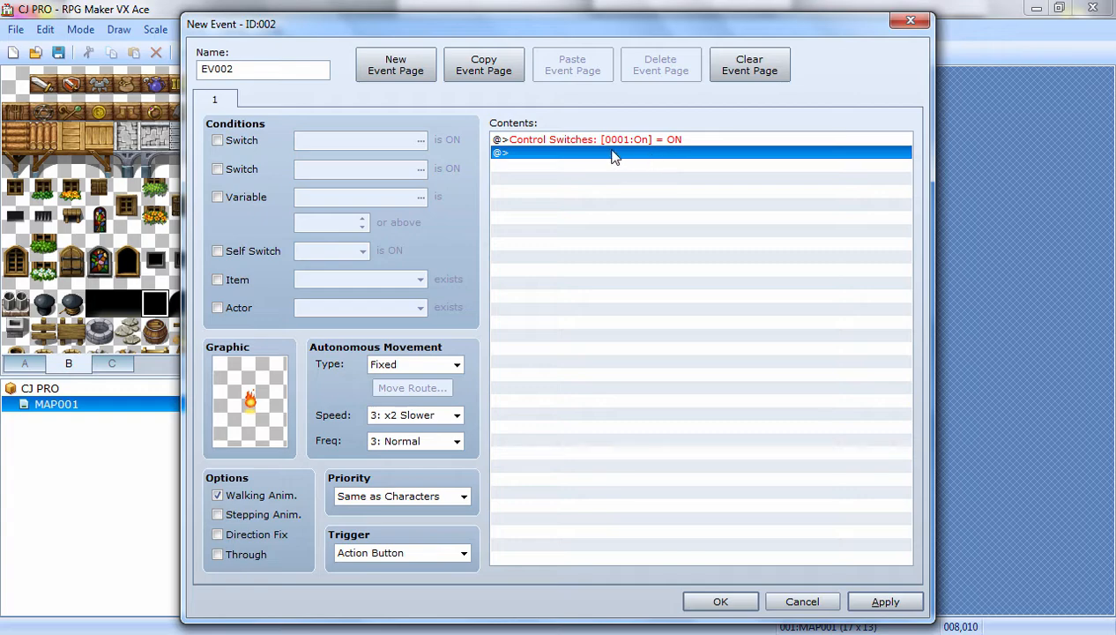
{"action": "double_click", "coordinate": [545, 158]}
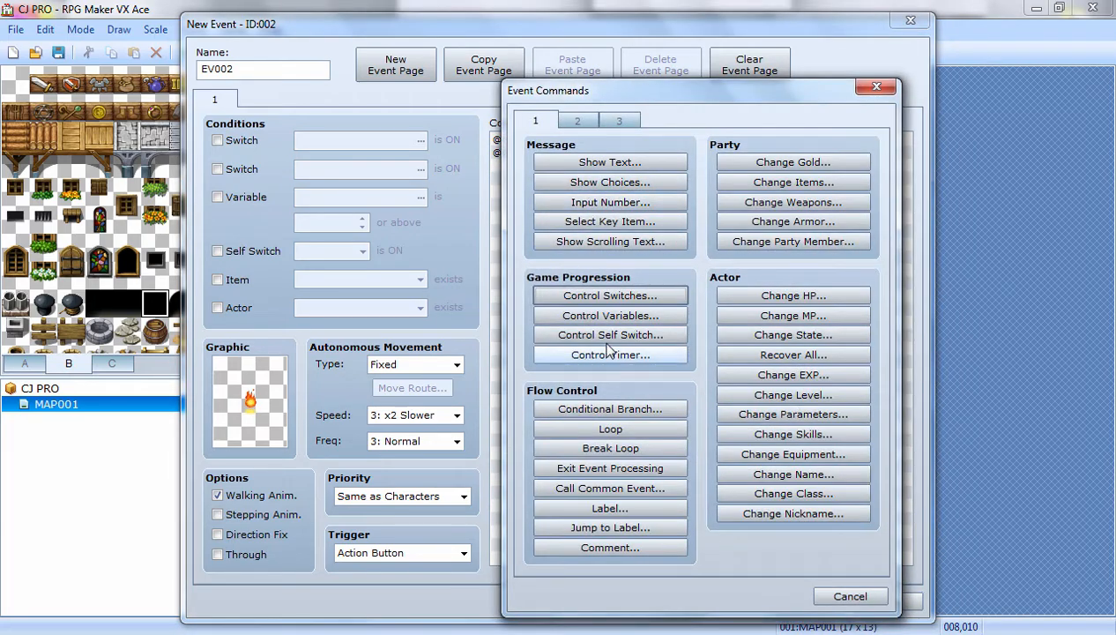
{"action": "left_click", "coordinate": [615, 335]}
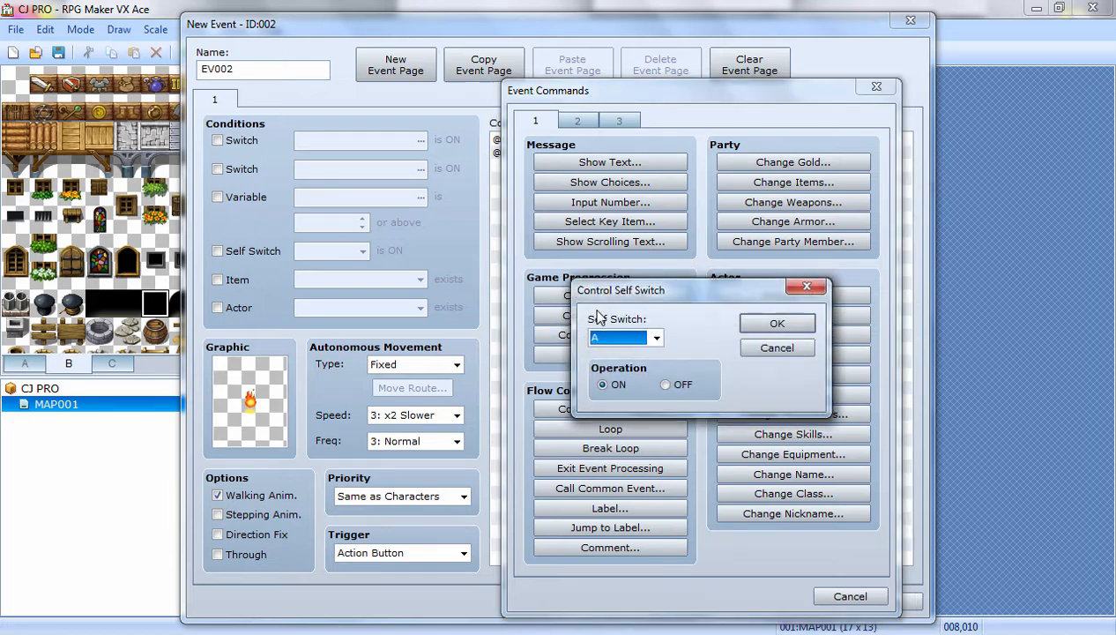
{"action": "left_click", "coordinate": [788, 327]}
Add a blank second page to the flame event conditioned on self switch A being ON, and apply and close the event
{"action": "left_click", "coordinate": [395, 64]}
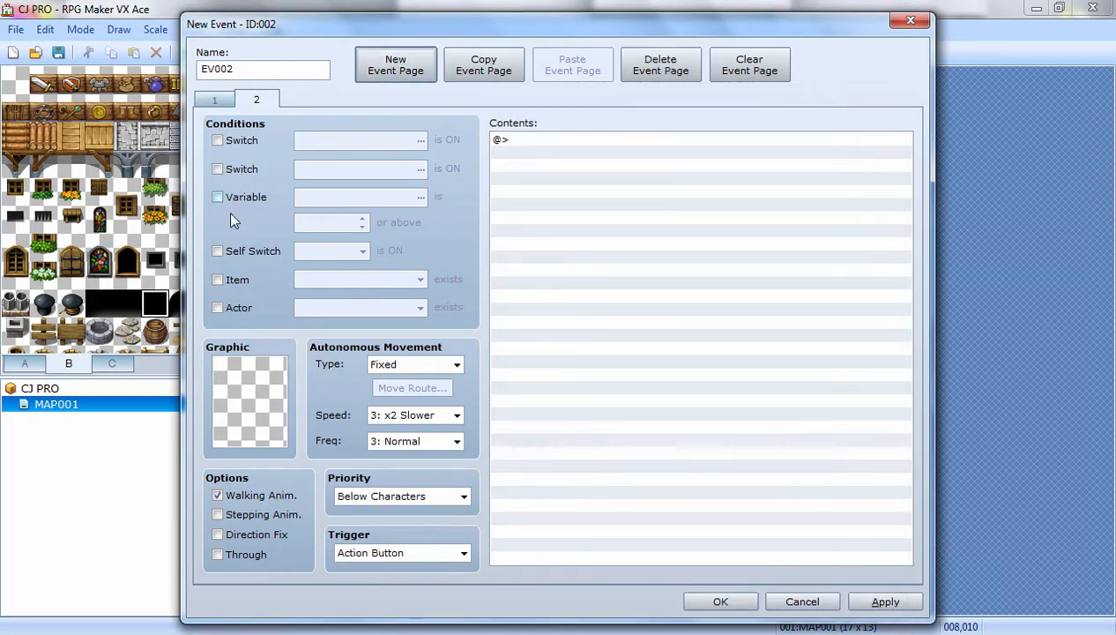
{"action": "left_click", "coordinate": [246, 252]}
{"action": "left_click", "coordinate": [885, 608]}
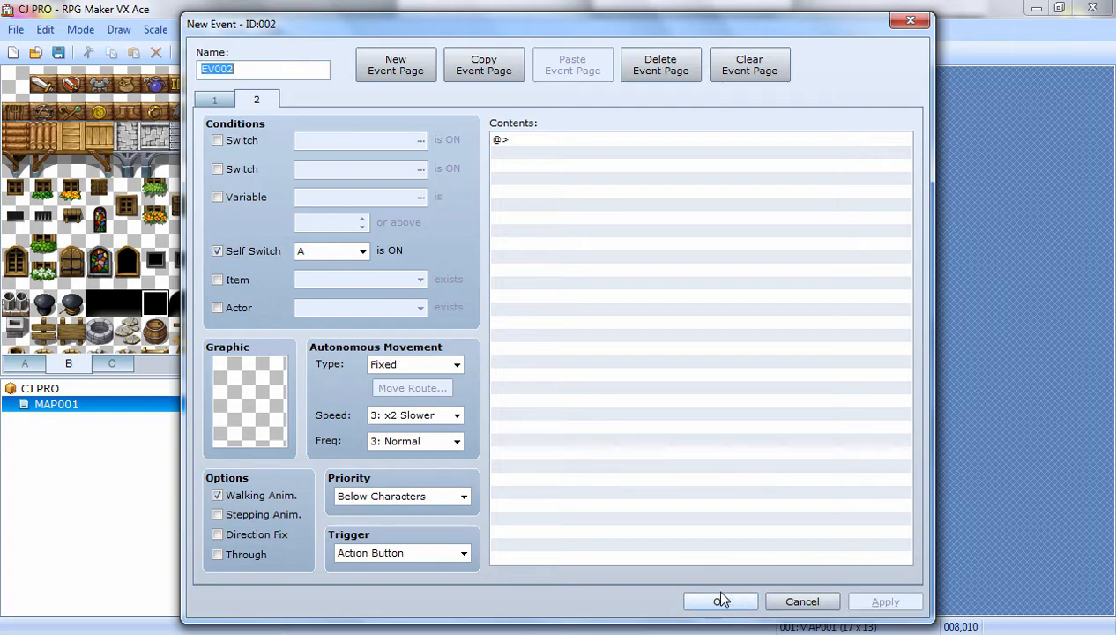
{"action": "left_click", "coordinate": [719, 601]}
Start a playtest with the project changes saved, and walk up to the orange-haired character
{"action": "left_click", "coordinate": [628, 52]}
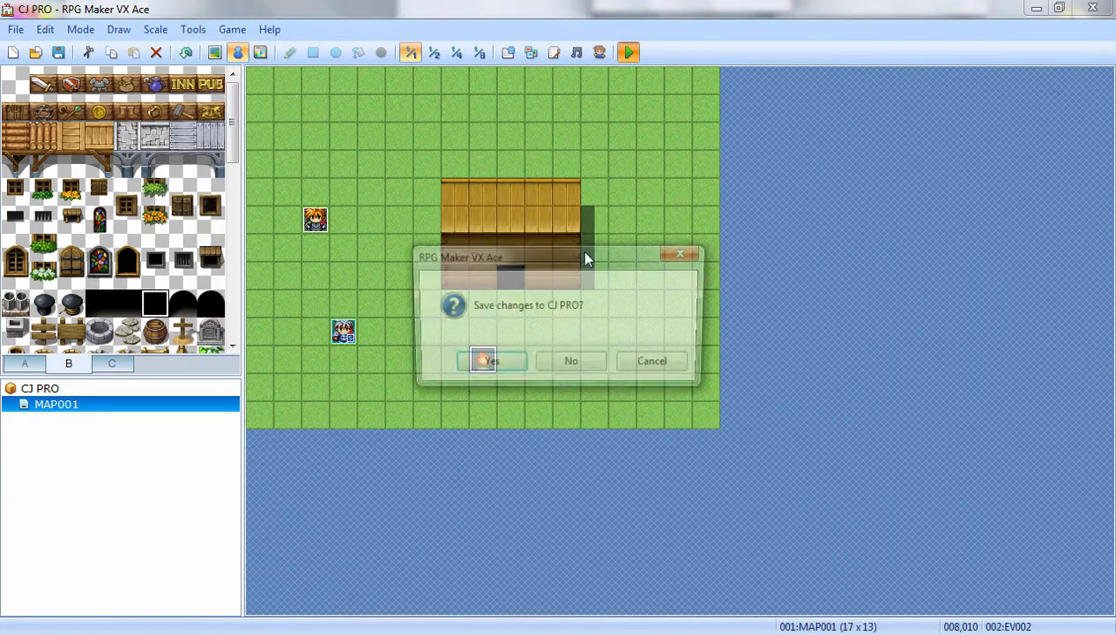
{"action": "left_click", "coordinate": [495, 364]}
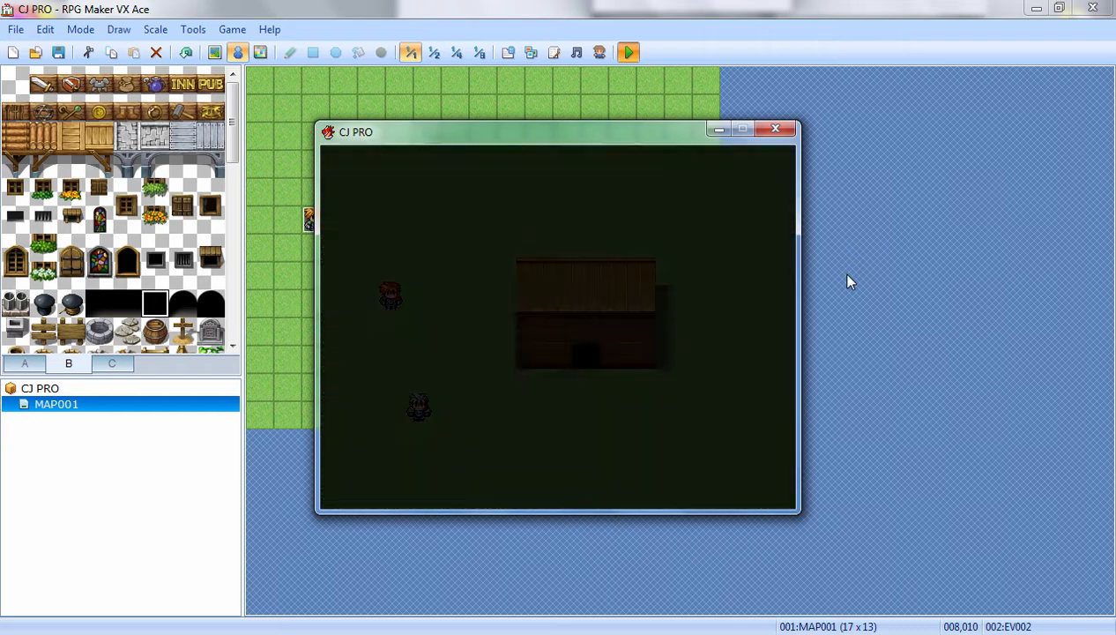
{"action": "key", "text": "Left"}
{"action": "key", "text": "Left"}
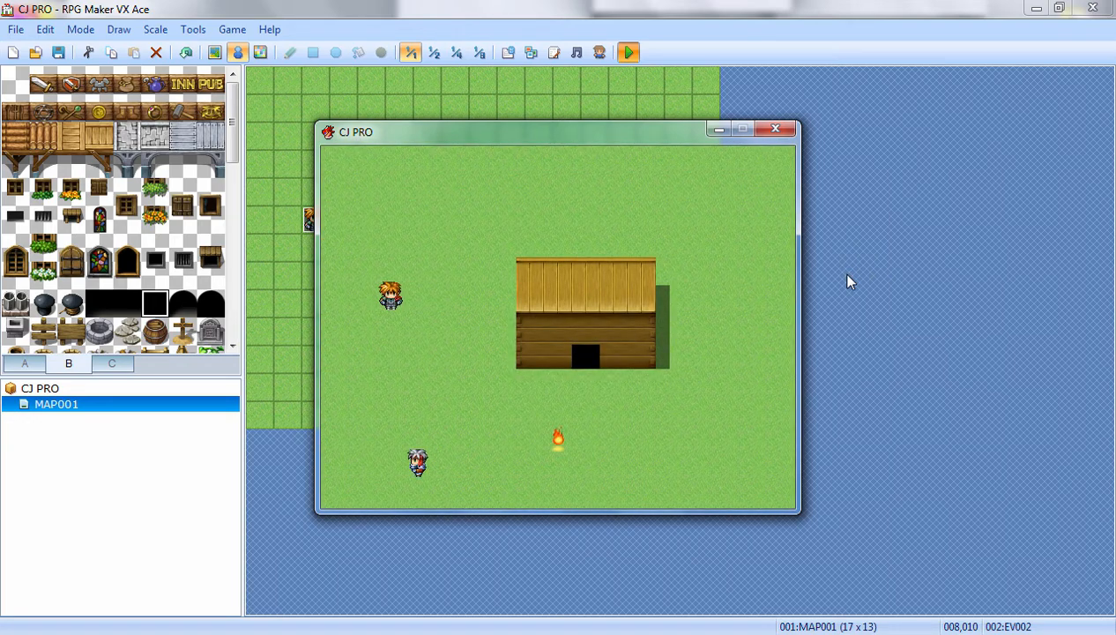
{"action": "key", "text": "Up"}
{"action": "key", "text": "Up"}
{"action": "key", "text": "Up"}
{"action": "key", "text": "Up"}
{"action": "key", "text": "Up"}
{"action": "key", "text": "Right"}
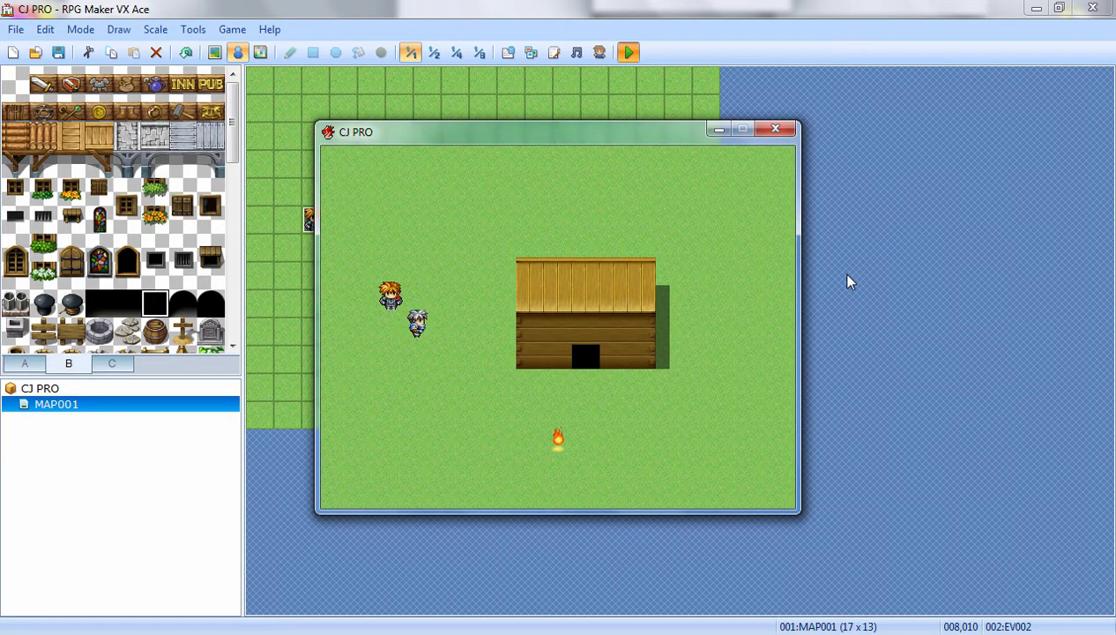
{"action": "key", "text": "Up"}
Walk from the orange-haired character to the flame and interact with it to test its switch commands
{"action": "key", "text": "Down"}
{"action": "key", "text": "Down"}
{"action": "key", "text": "Down"}
{"action": "key", "text": "Down"}
{"action": "key", "text": "Down"}
{"action": "key", "text": "Down"}
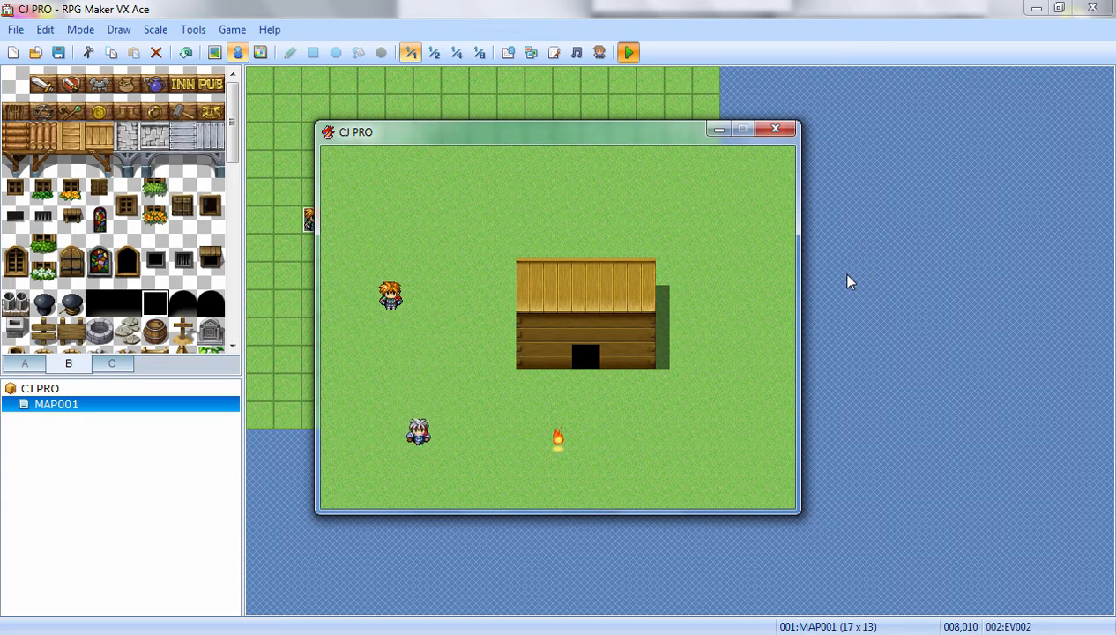
{"action": "key", "text": "Right"}
{"action": "key", "text": "Right"}
{"action": "key", "text": "Right"}
{"action": "key", "text": "Up"}
{"action": "key", "text": "Right"}
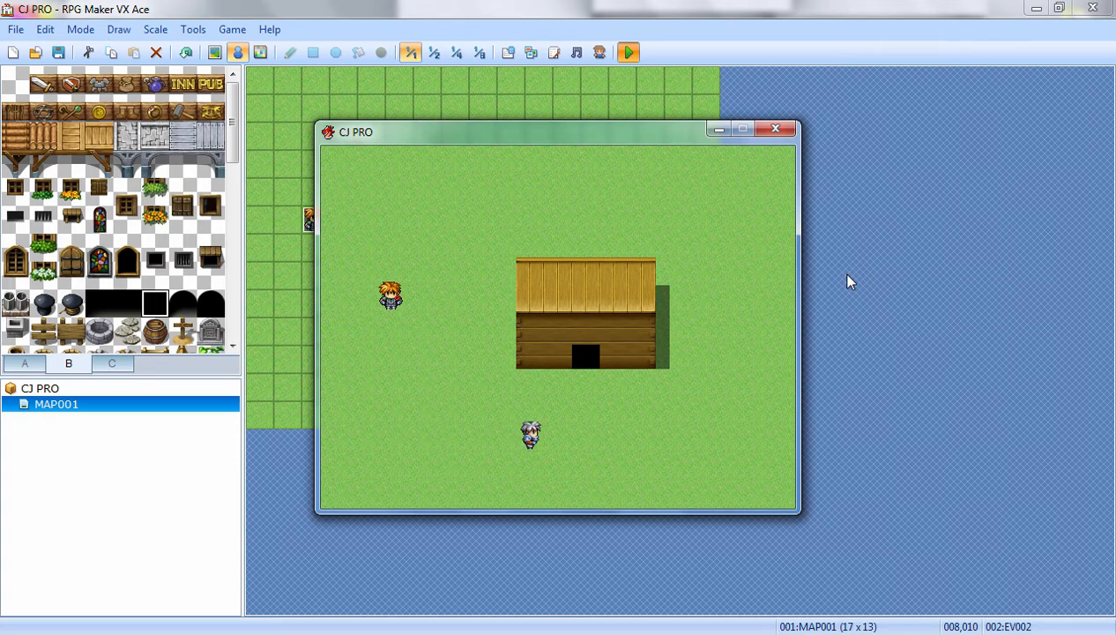
Walk to the orange-haired character, talk to him and dismiss his message to test his dialogue
{"action": "key", "text": "Left"}
{"action": "key", "text": "Left"}
{"action": "key", "text": "Left"}
{"action": "key", "text": "Left"}
{"action": "key", "text": "Left"}
{"action": "key", "text": "Up"}
{"action": "key", "text": "Up"}
{"action": "key", "text": "Up"}
{"action": "key", "text": "Up"}
{"action": "key", "text": "Return"}
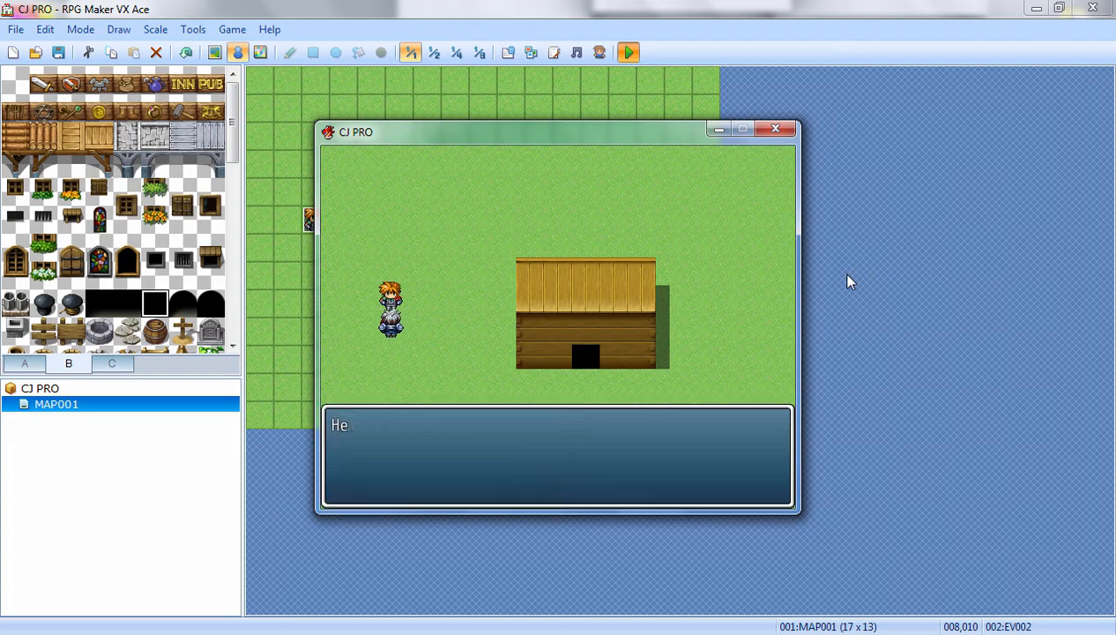
{"action": "key", "text": "Return"}
Walk the player from the orange-haired character to the front of the house and back
{"action": "key", "text": "Down"}
{"action": "key", "text": "Down"}
{"action": "key", "text": "Right"}
{"action": "key", "text": "Right"}
{"action": "key", "text": "Right"}
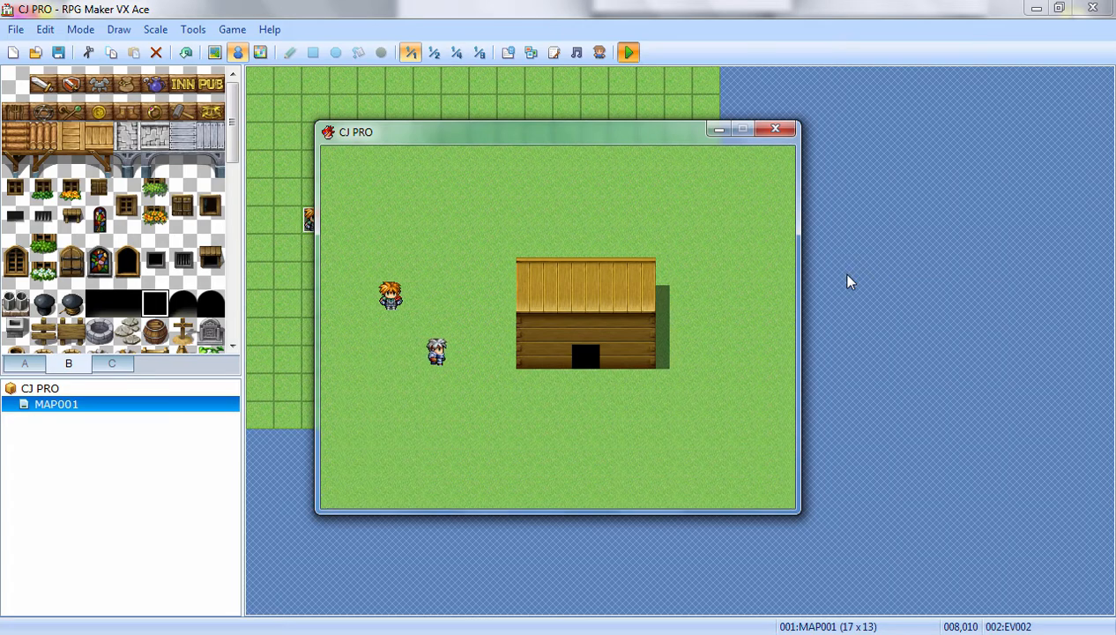
{"action": "key", "text": "Down"}
{"action": "key", "text": "Right"}
{"action": "key", "text": "Right"}
{"action": "key", "text": "Right"}
{"action": "key", "text": "Up"}
{"action": "key", "text": "Left"}
{"action": "key", "text": "Left"}
{"action": "key", "text": "Left"}
{"action": "key", "text": "Left"}
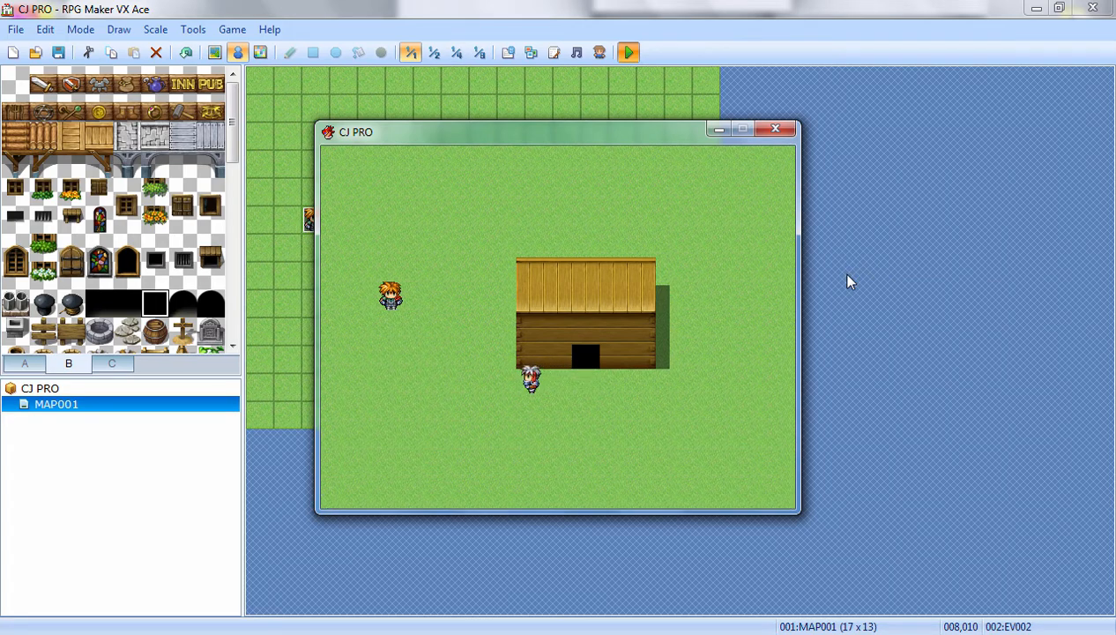
{"action": "key", "text": "Left"}
{"action": "key", "text": "Left"}
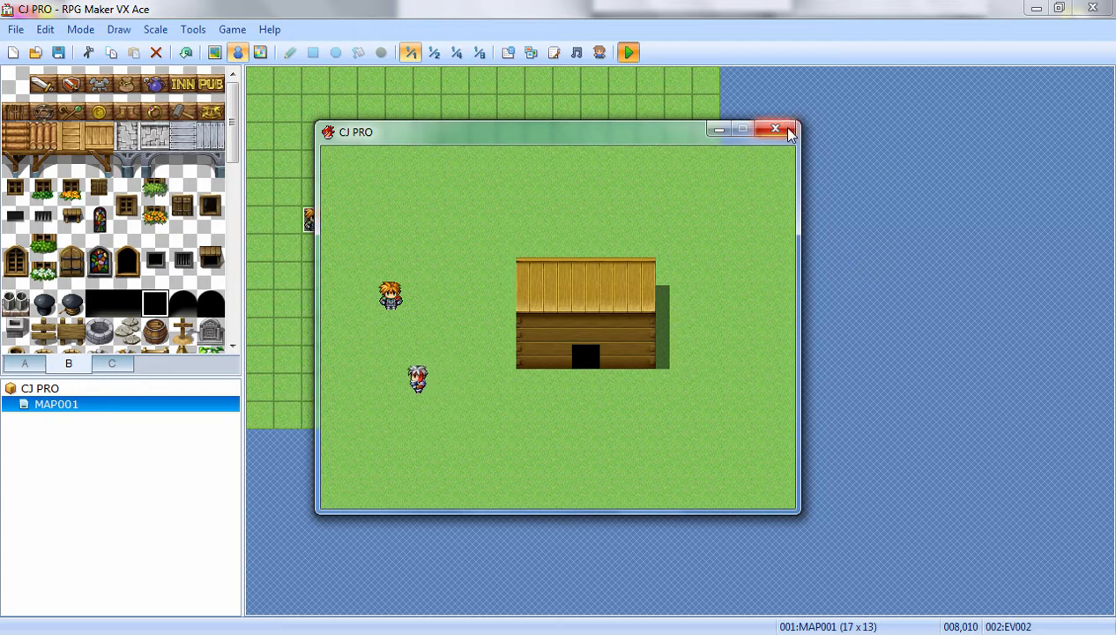
Close the playtest and delete the flame event from the map
{"action": "left_click", "coordinate": [787, 133]}
{"action": "right_click", "coordinate": [474, 357]}
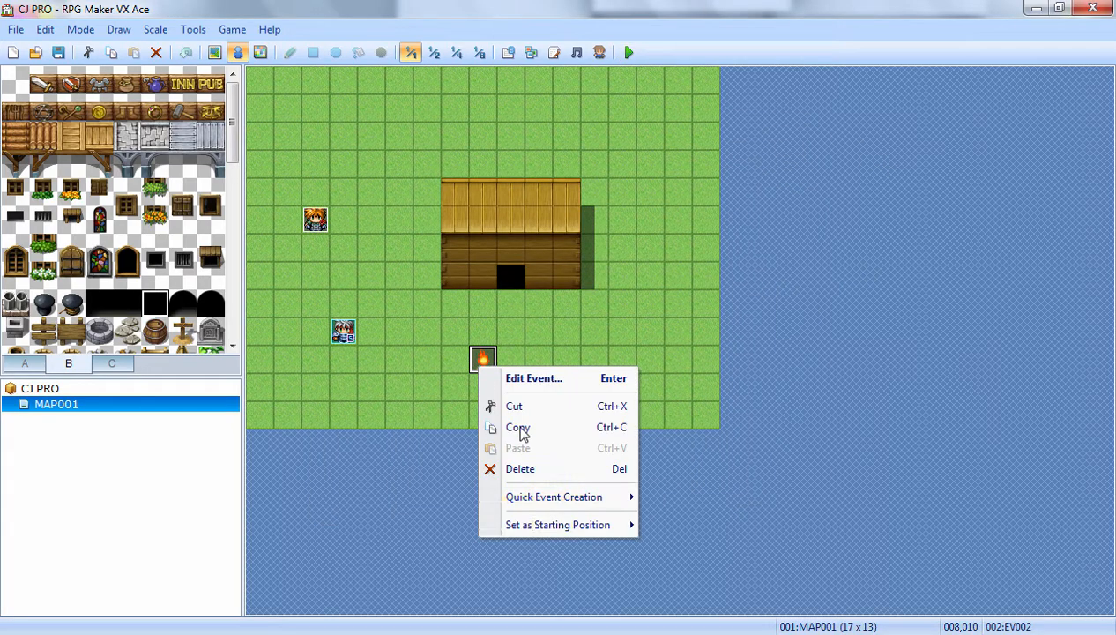
{"action": "left_click", "coordinate": [521, 468]}
{"action": "right_click", "coordinate": [515, 287]}
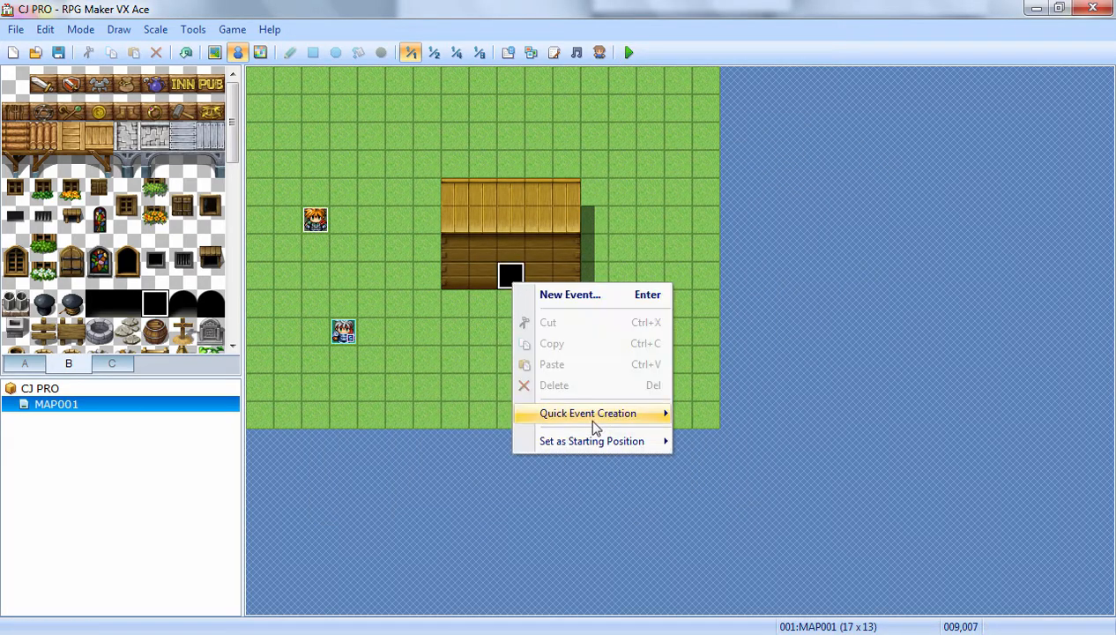
{"action": "mouse_move", "coordinate": [618, 421]}
{"action": "left_click", "coordinate": [714, 418]}
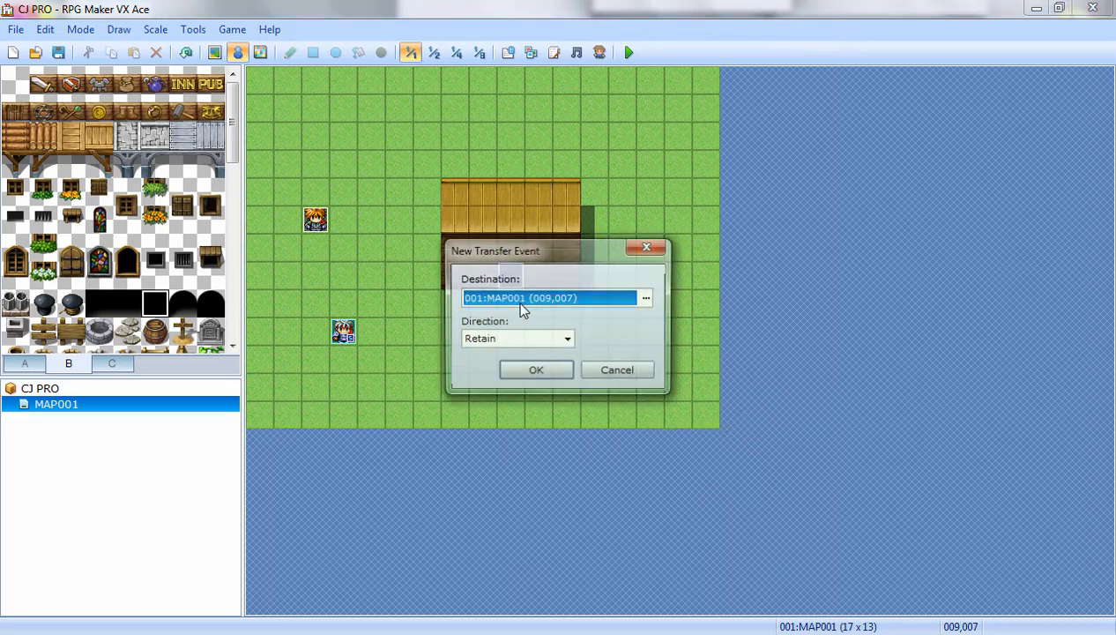
{"action": "left_click", "coordinate": [646, 298]}
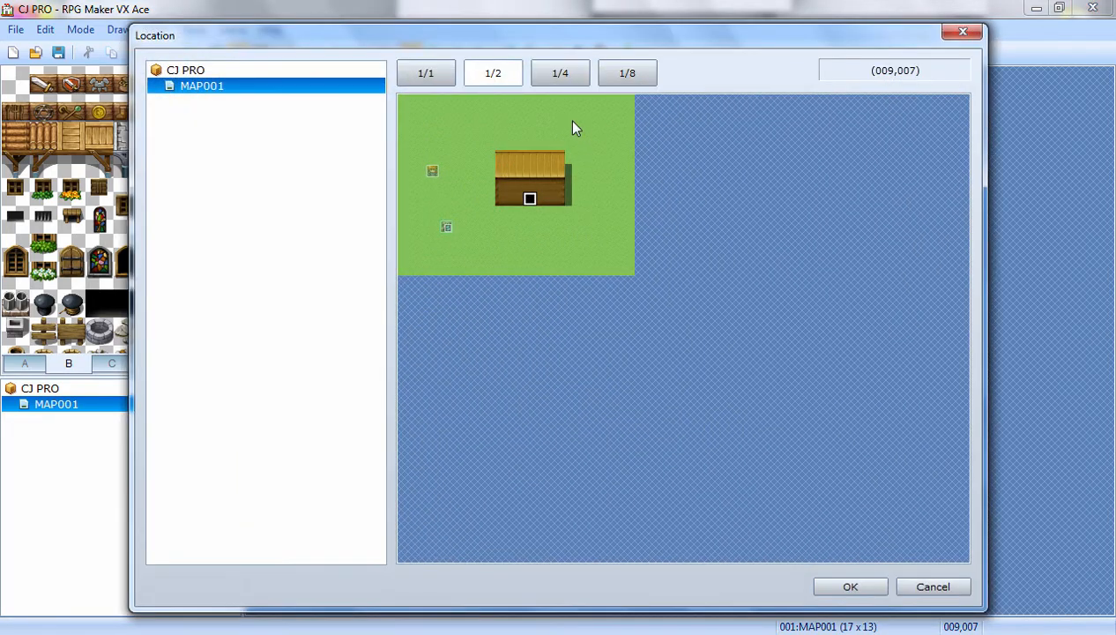
{"action": "left_click", "coordinate": [831, 582]}
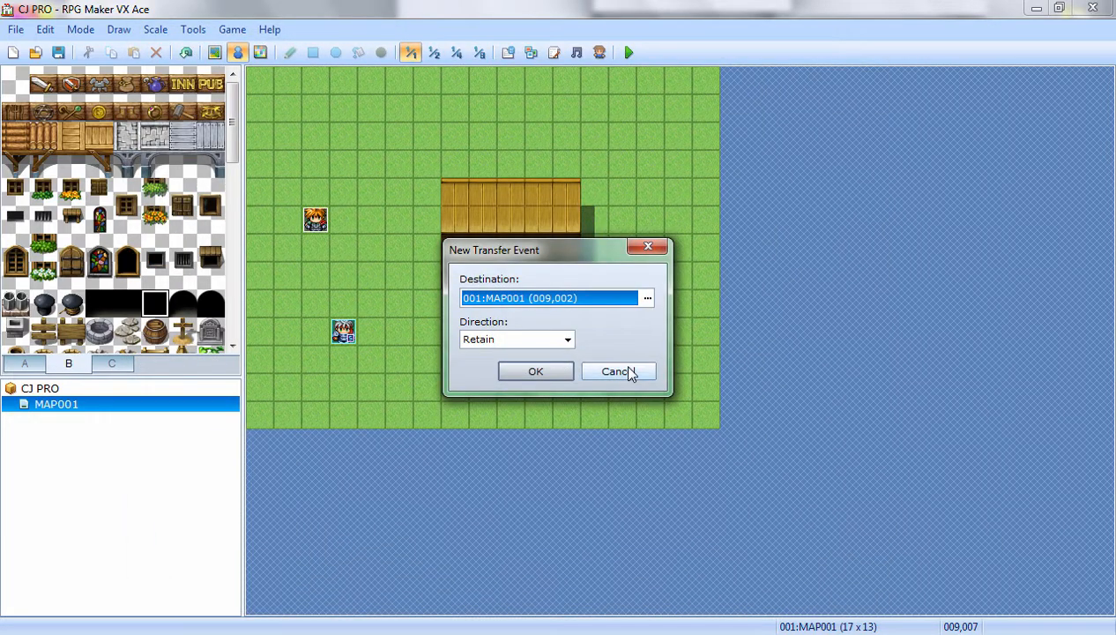
{"action": "left_click", "coordinate": [536, 371]}
Create a quick door event on the house's doorway with destination 001:MAP001 (009,003)
{"action": "right_click", "coordinate": [519, 279]}
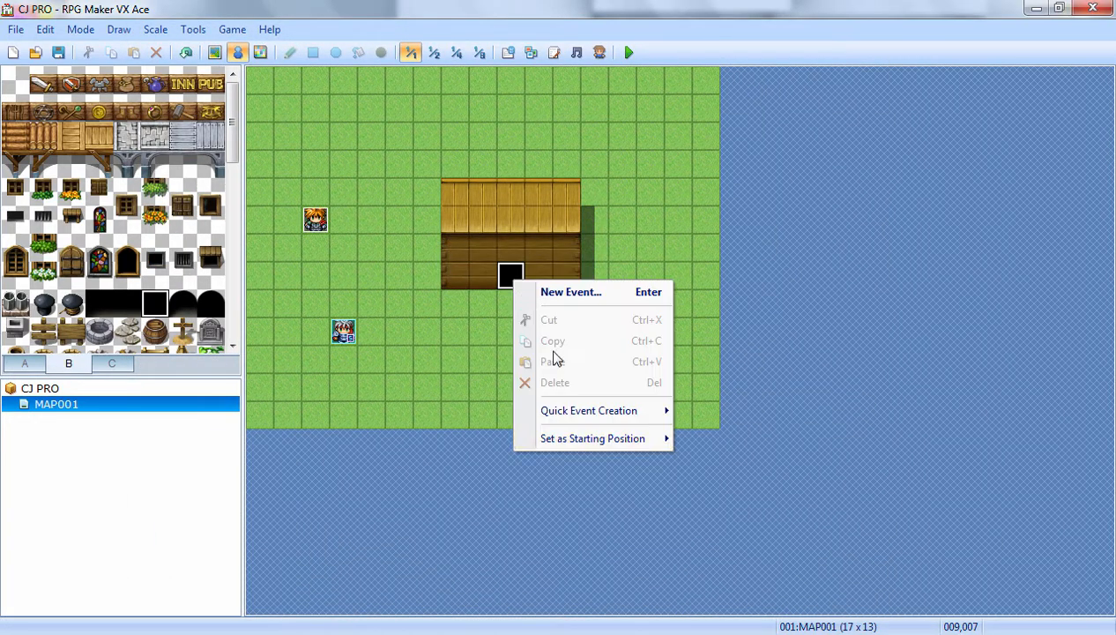
{"action": "mouse_move", "coordinate": [617, 410]}
{"action": "left_click", "coordinate": [748, 428]}
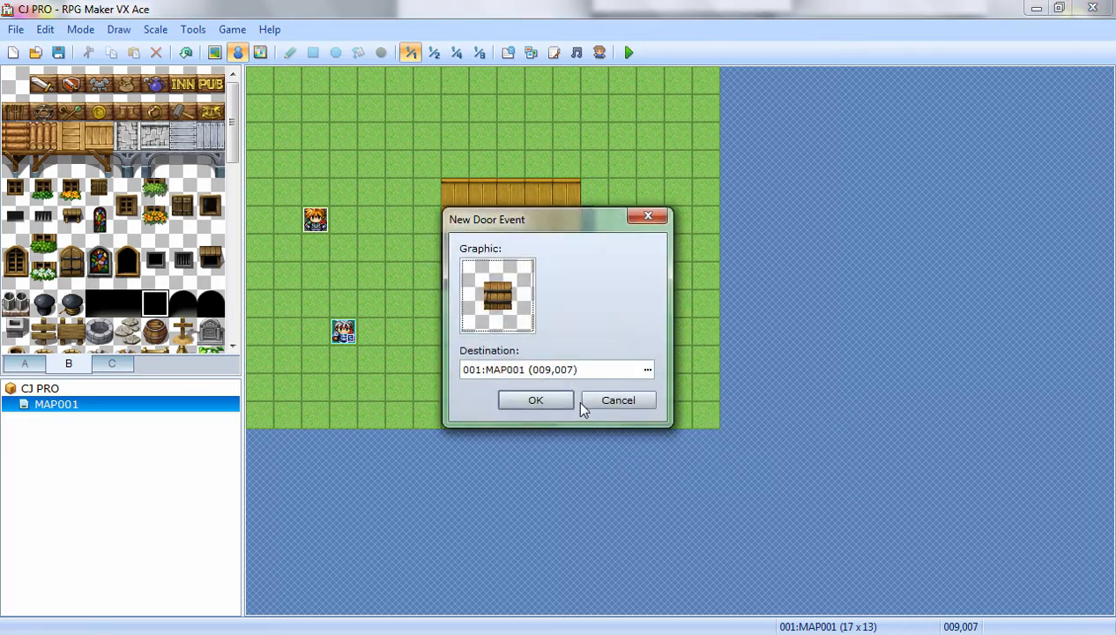
{"action": "left_click", "coordinate": [649, 371]}
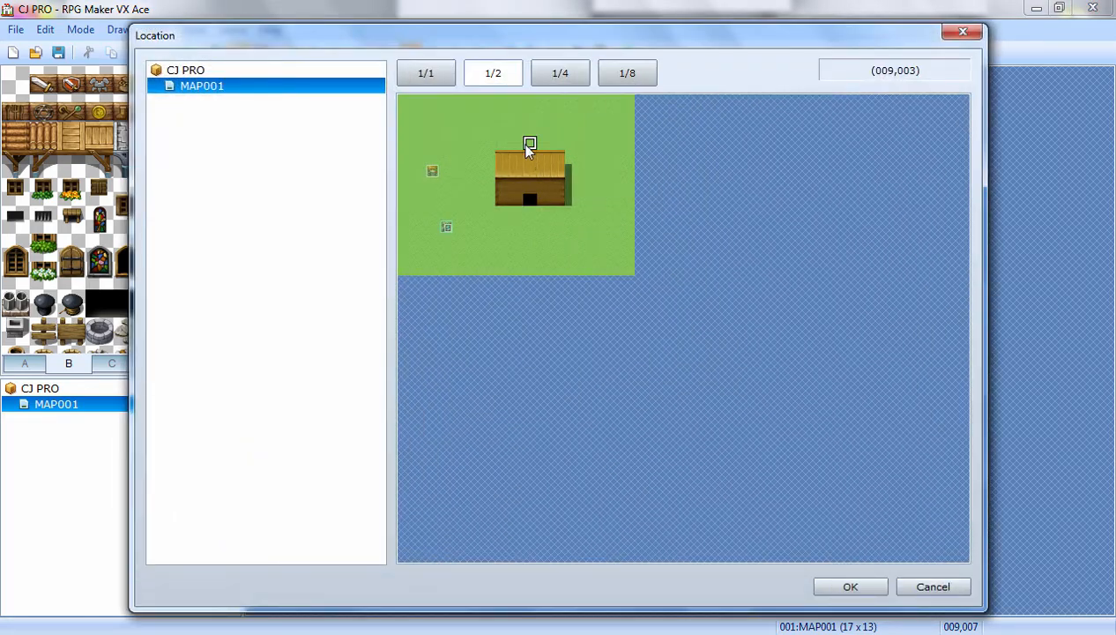
{"action": "left_click", "coordinate": [851, 587]}
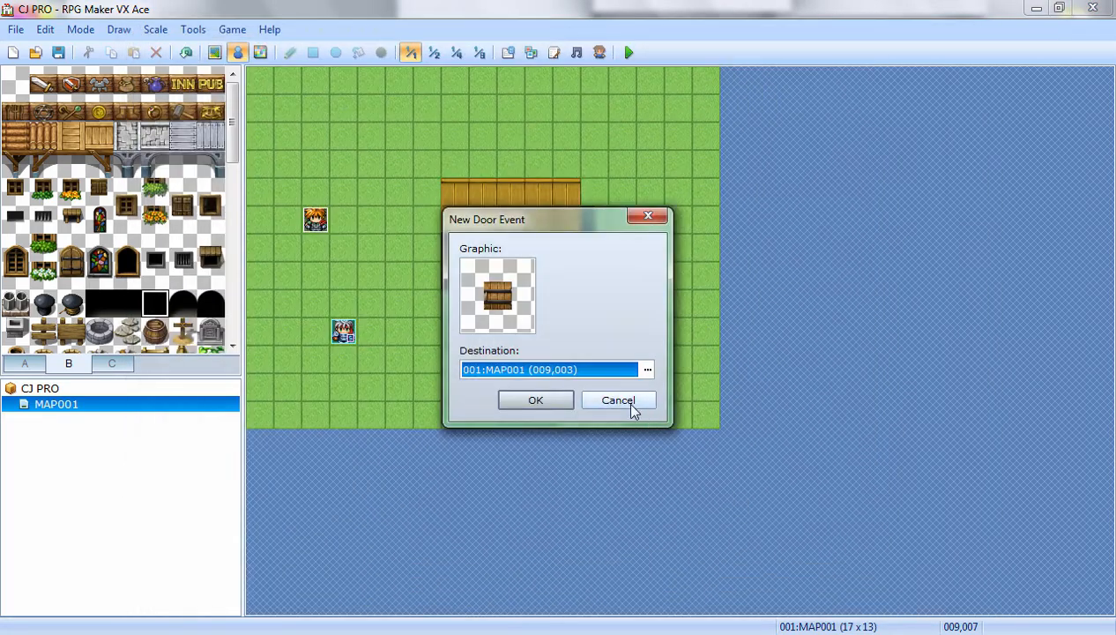
{"action": "left_click", "coordinate": [544, 400]}
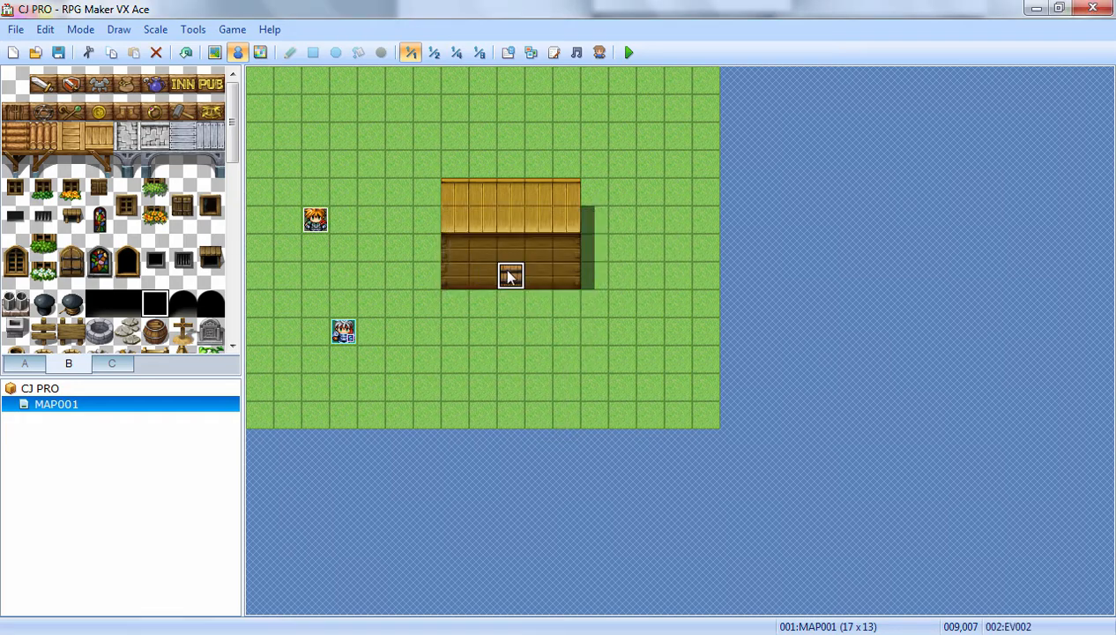
Open the door event for editing, add a blank second page and return to its first page
{"action": "right_click", "coordinate": [510, 276]}
{"action": "left_click", "coordinate": [547, 283]}
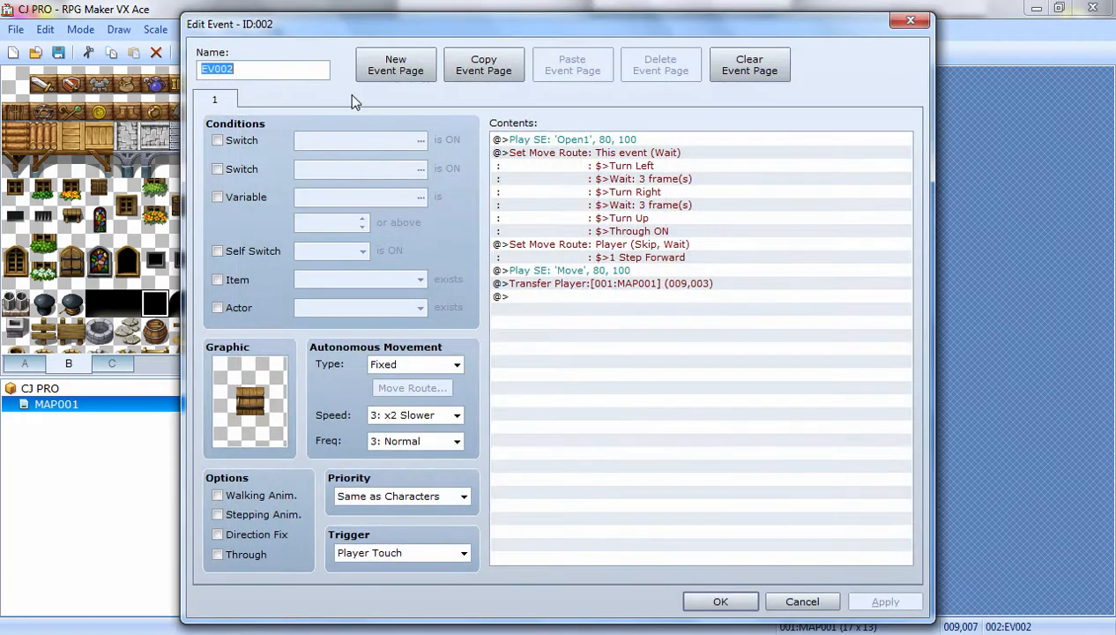
{"action": "left_click", "coordinate": [388, 62]}
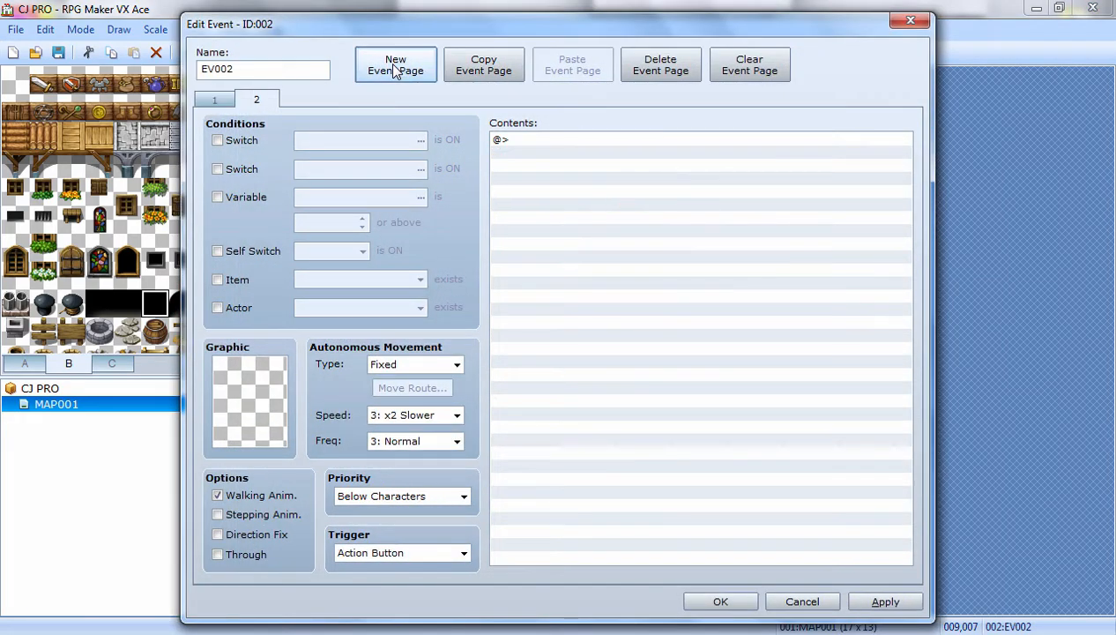
{"action": "left_click", "coordinate": [217, 101]}
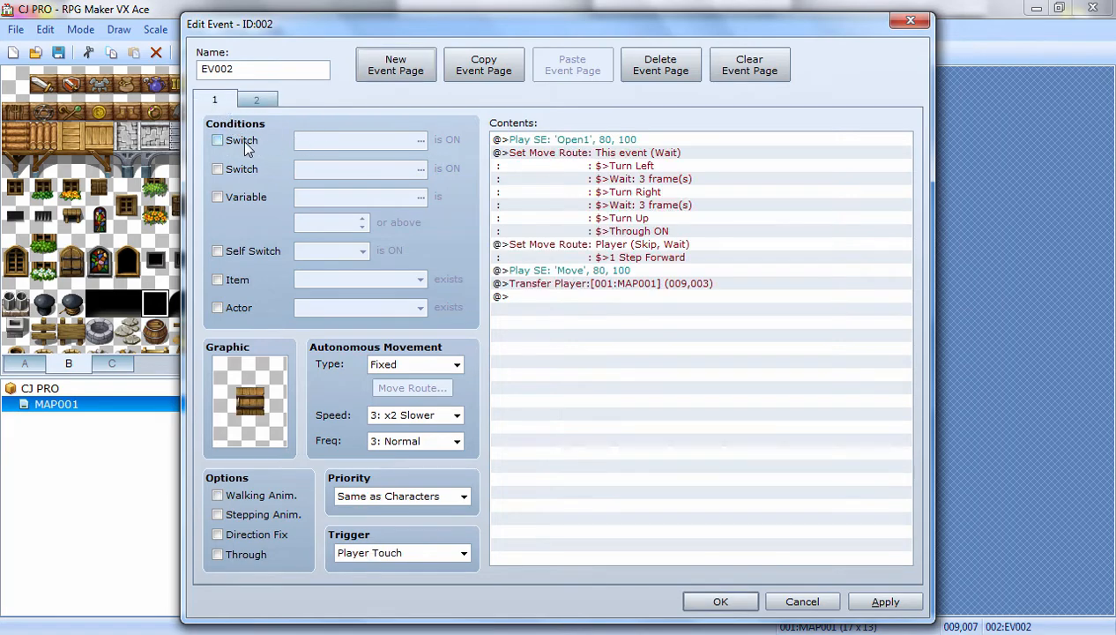
Condition the door event's first page on switch 0001:On being ON, and apply and close the event
{"action": "left_click", "coordinate": [217, 141]}
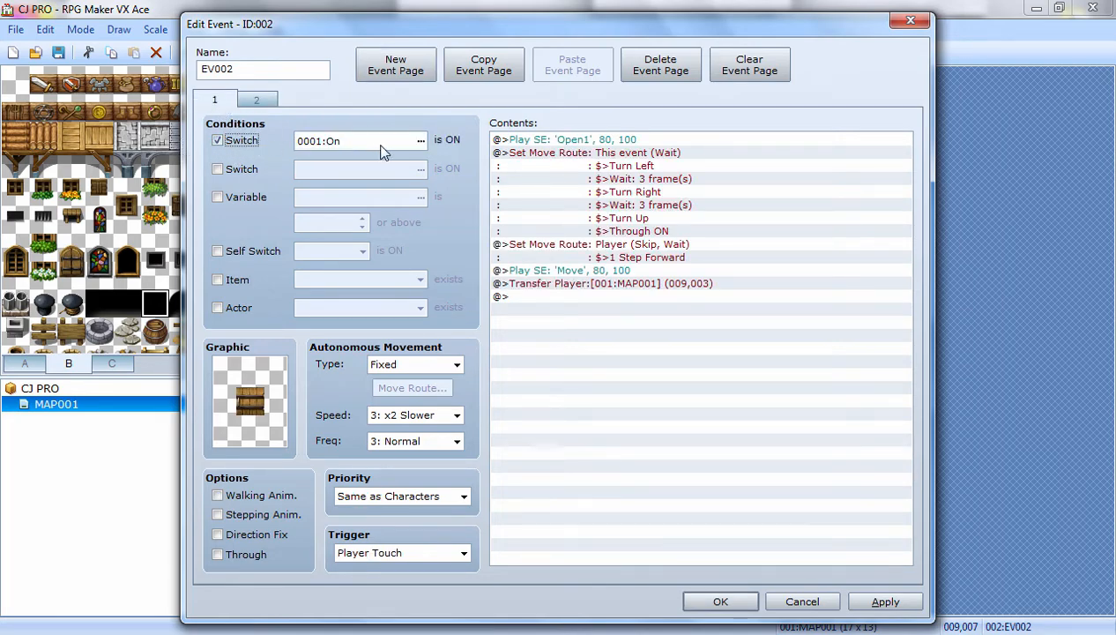
{"action": "double_click", "coordinate": [377, 143]}
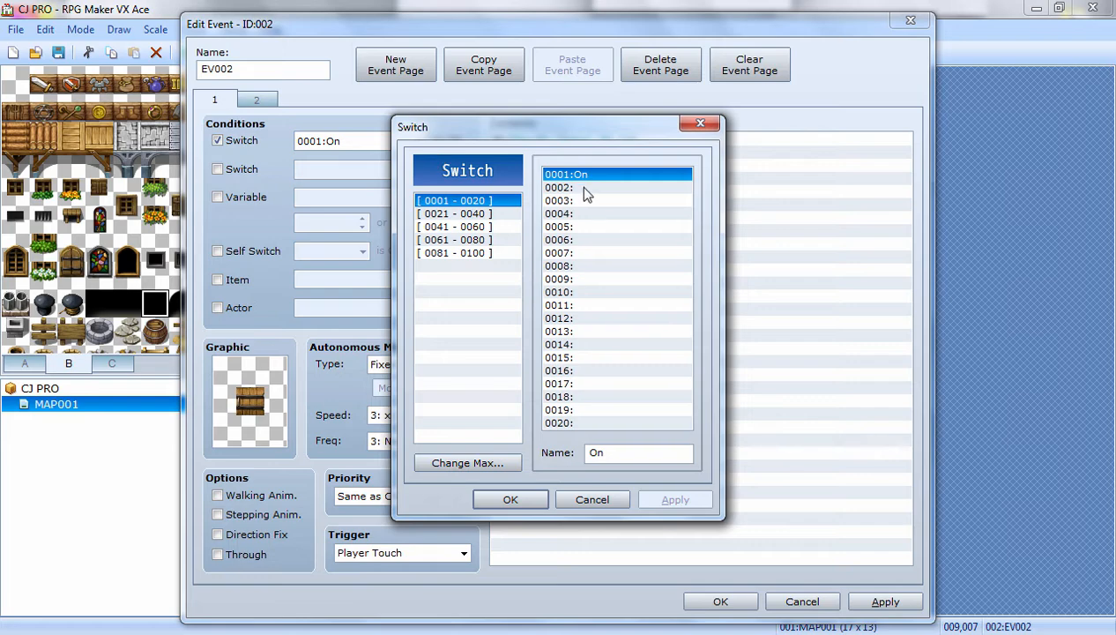
{"action": "left_click", "coordinate": [511, 500]}
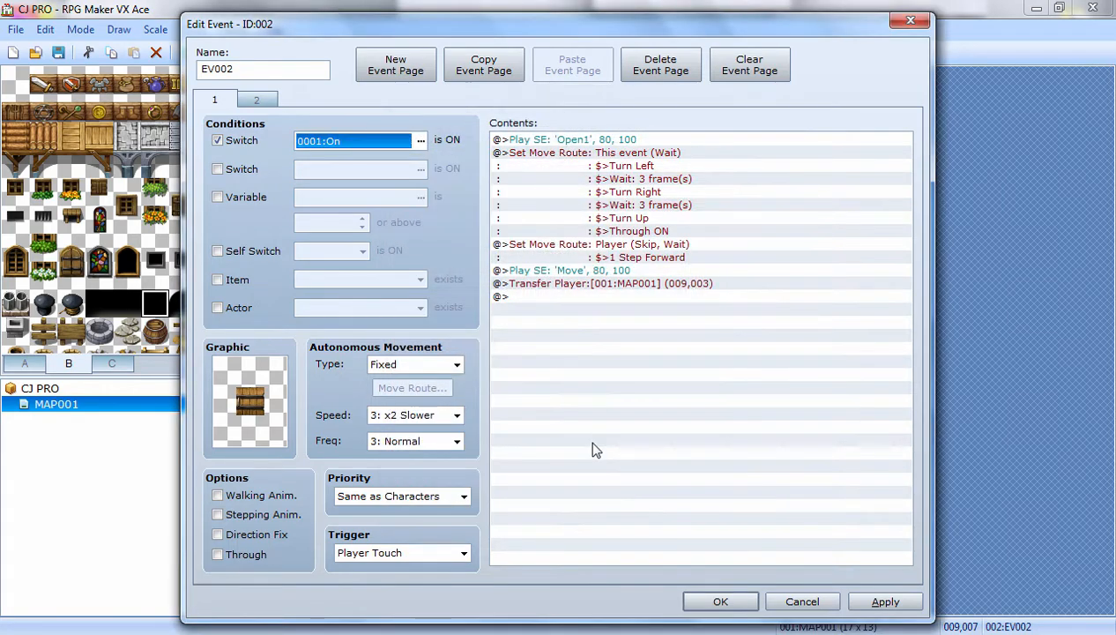
{"action": "left_click", "coordinate": [885, 603]}
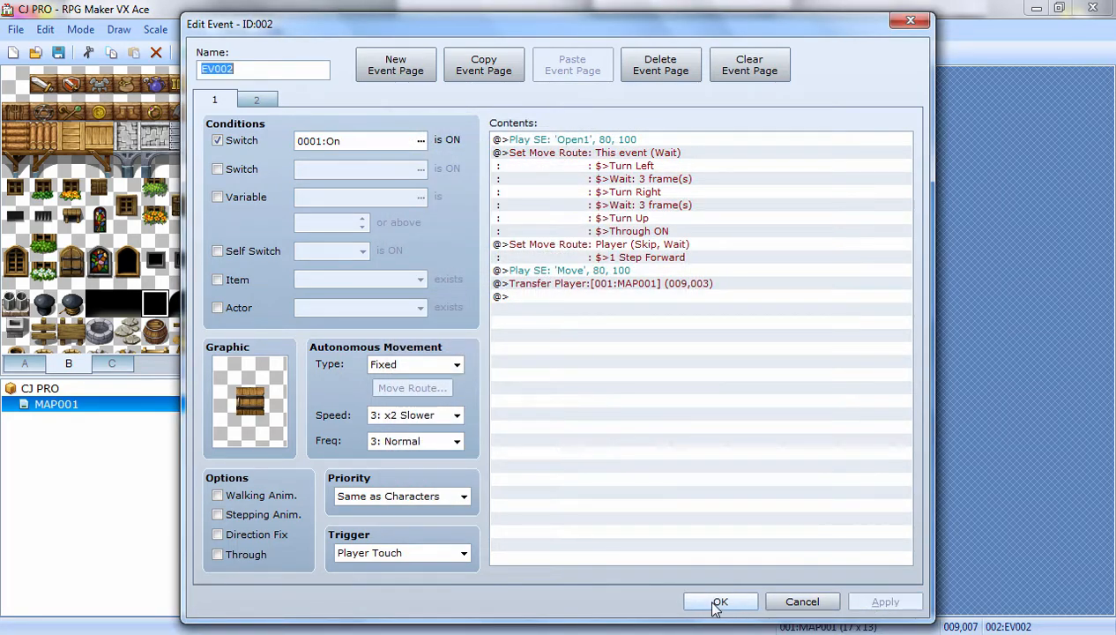
{"action": "left_click", "coordinate": [721, 601]}
Delete the orange-haired character's event from the map
{"action": "right_click", "coordinate": [316, 225]}
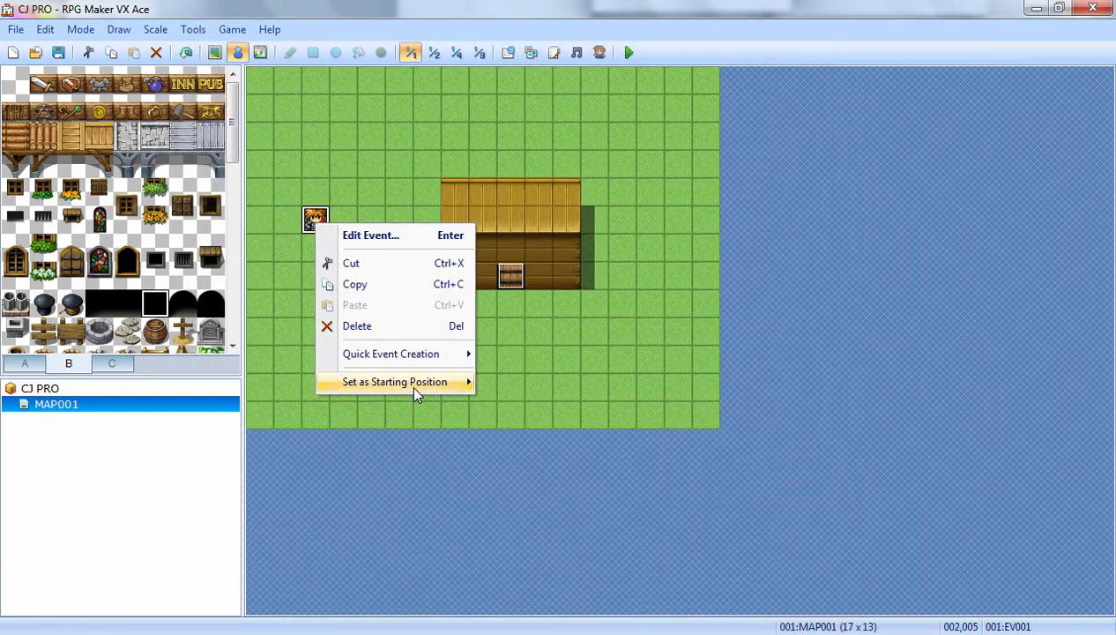
{"action": "left_click", "coordinate": [369, 329]}
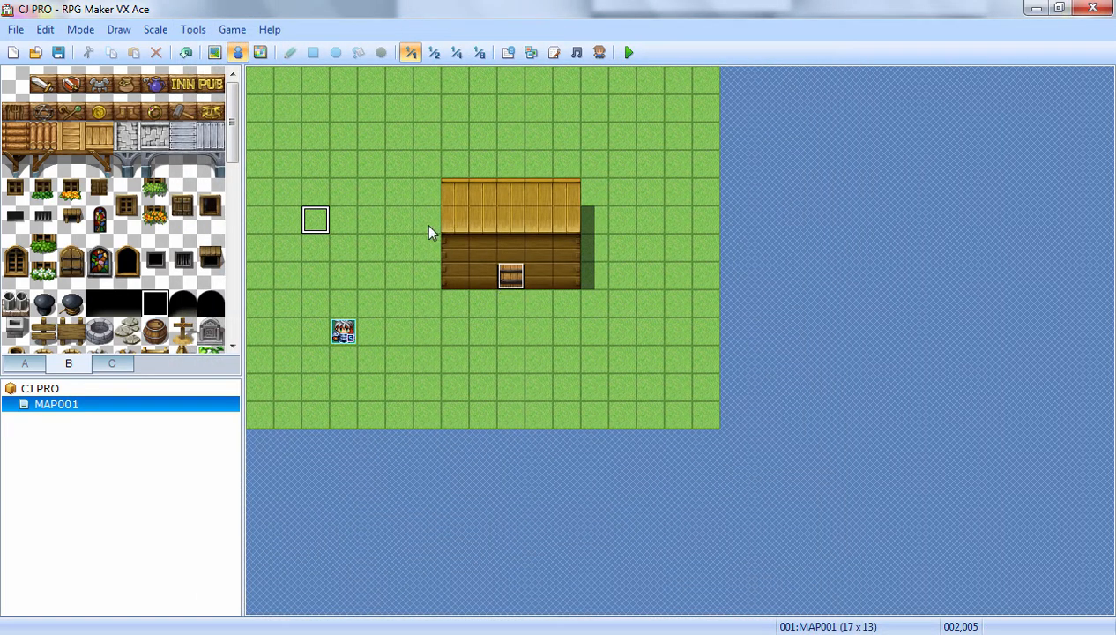
Remove the switch condition from the door event's first page, apply the change and close the event
{"action": "right_click", "coordinate": [504, 272]}
{"action": "left_click", "coordinate": [521, 283]}
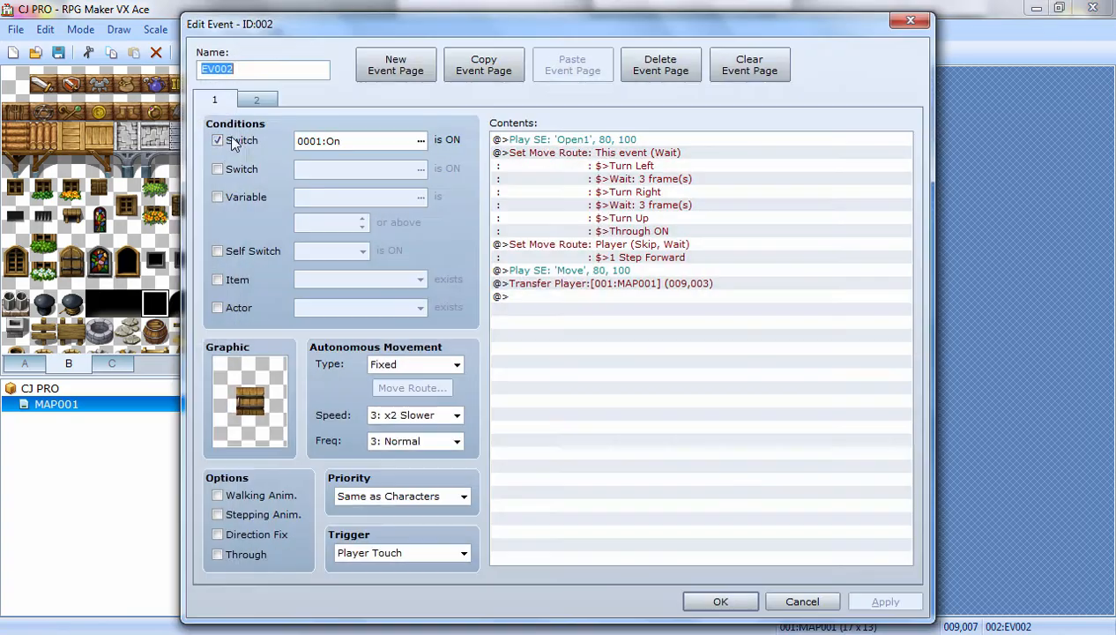
{"action": "double_click", "coordinate": [217, 252]}
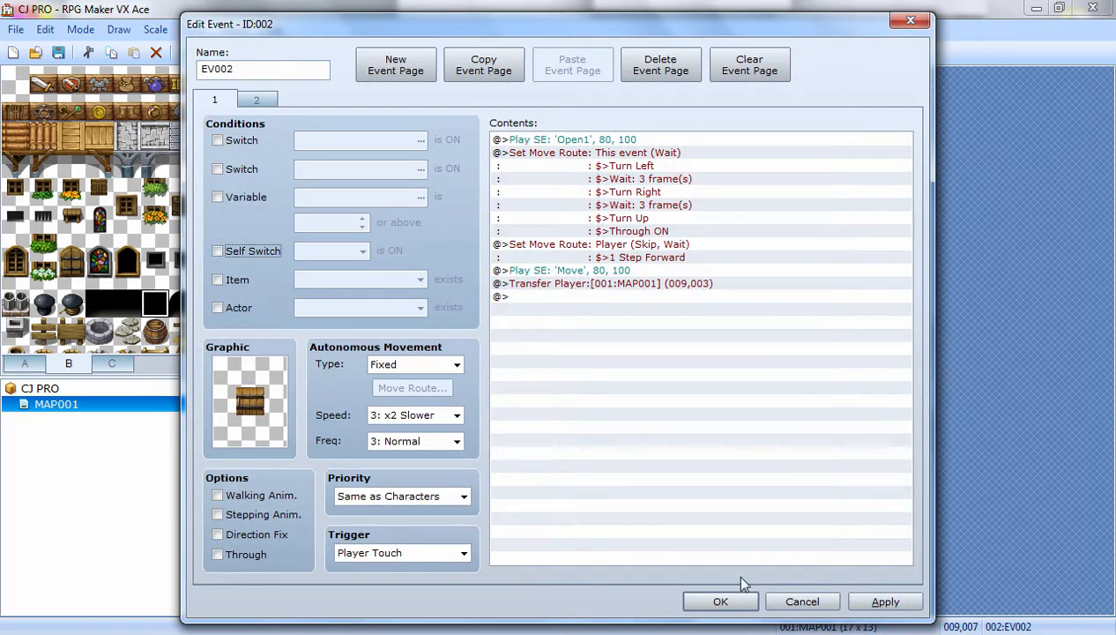
{"action": "left_click", "coordinate": [883, 602]}
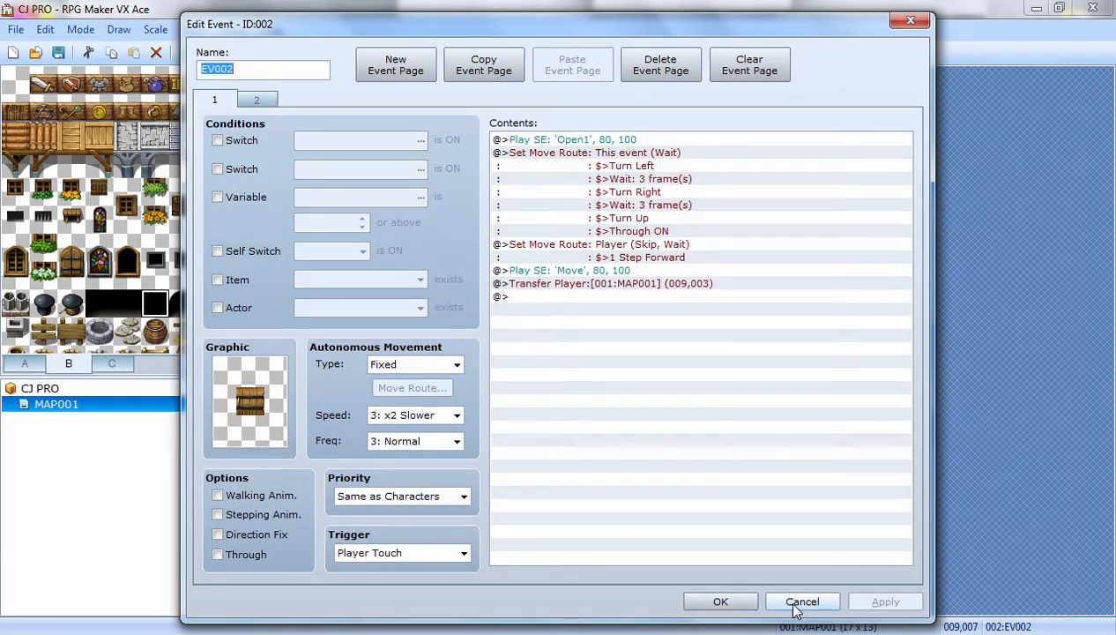
{"action": "left_click", "coordinate": [802, 602]}
Increase the maximum number of items in the database to 17
{"action": "left_click", "coordinate": [508, 52]}
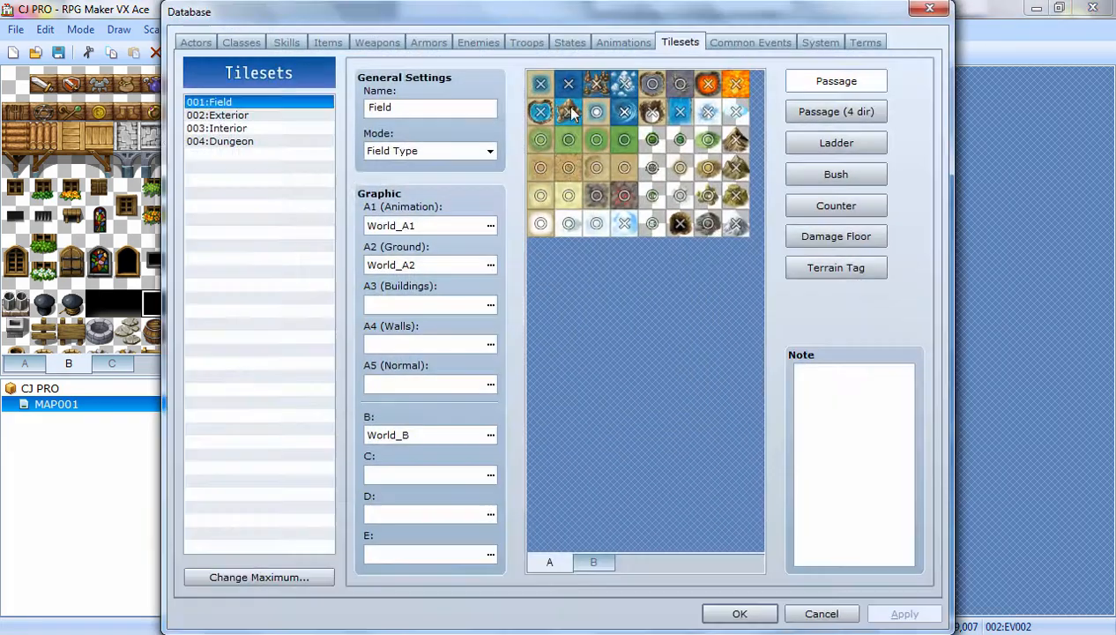
{"action": "left_click", "coordinate": [301, 44]}
{"action": "left_click", "coordinate": [336, 45]}
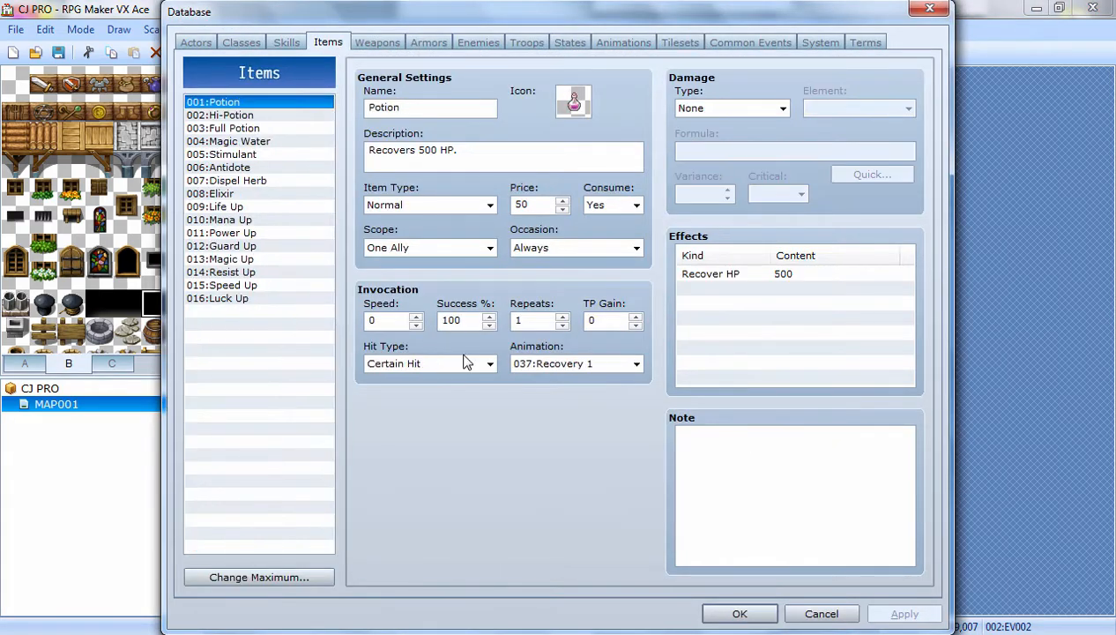
{"action": "left_click", "coordinate": [305, 576]}
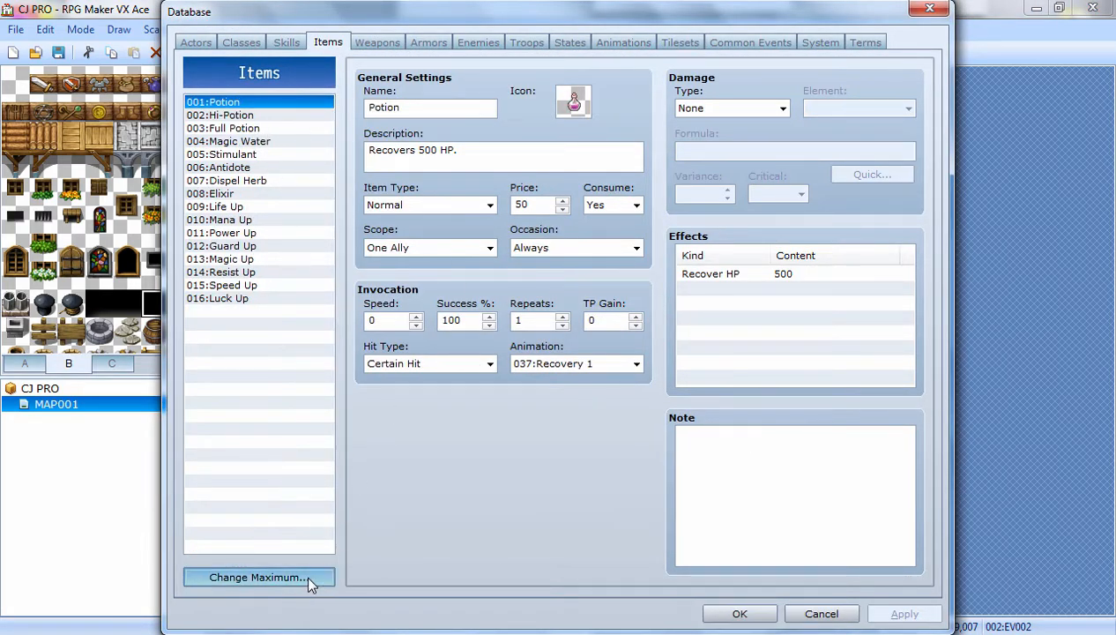
{"action": "left_click", "coordinate": [298, 574]}
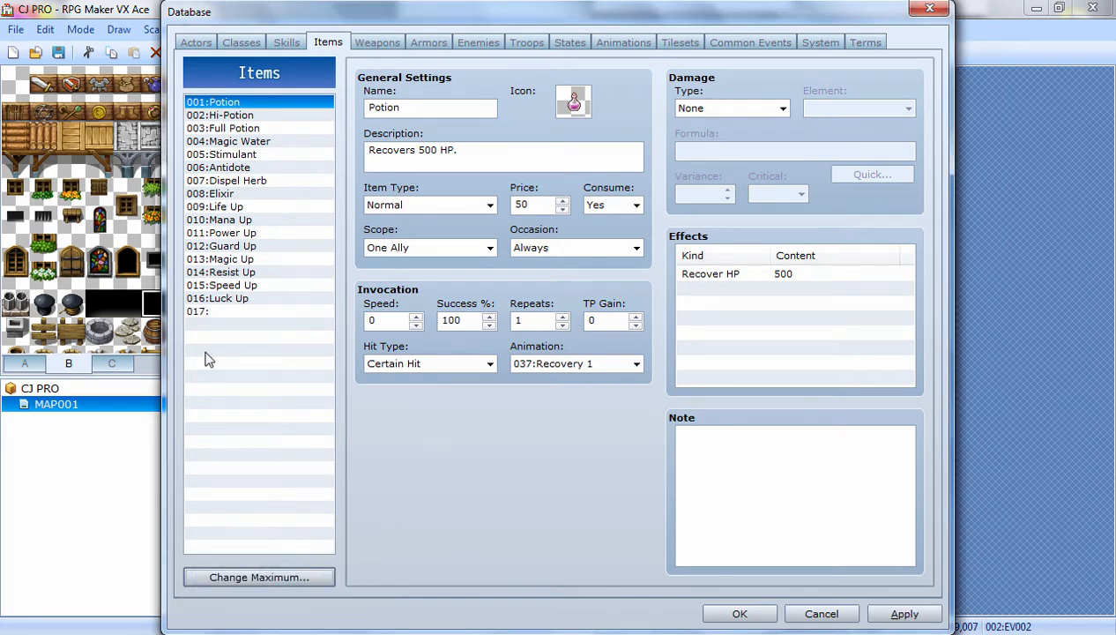
Name item 017 Key, give it the yellow starburst icon, and apply and close the database
{"action": "left_click", "coordinate": [208, 311]}
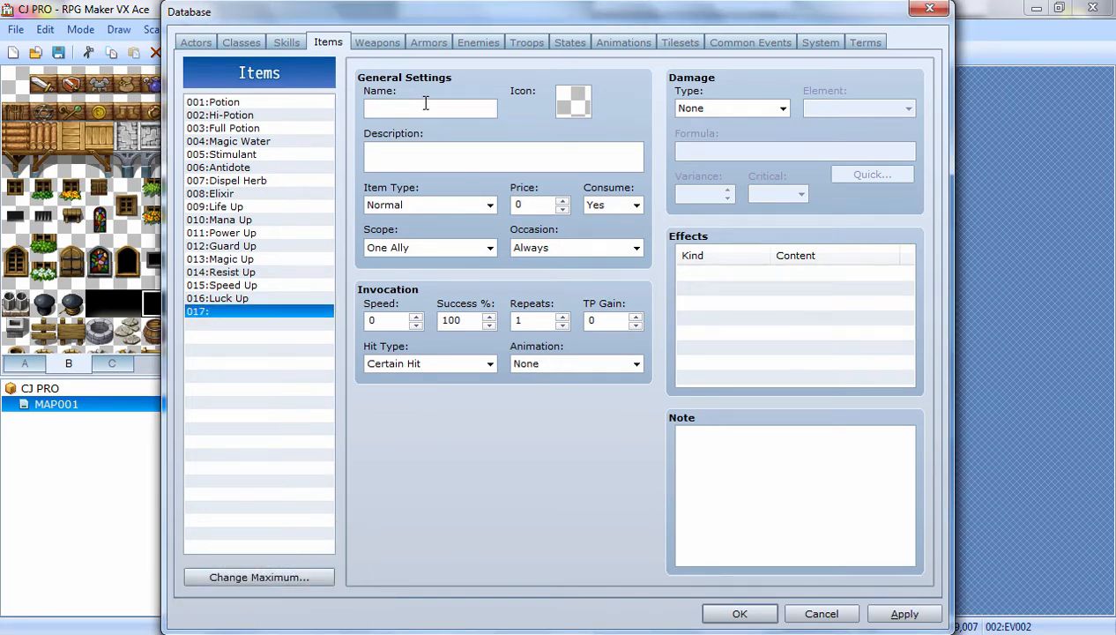
{"action": "double_click", "coordinate": [574, 104]}
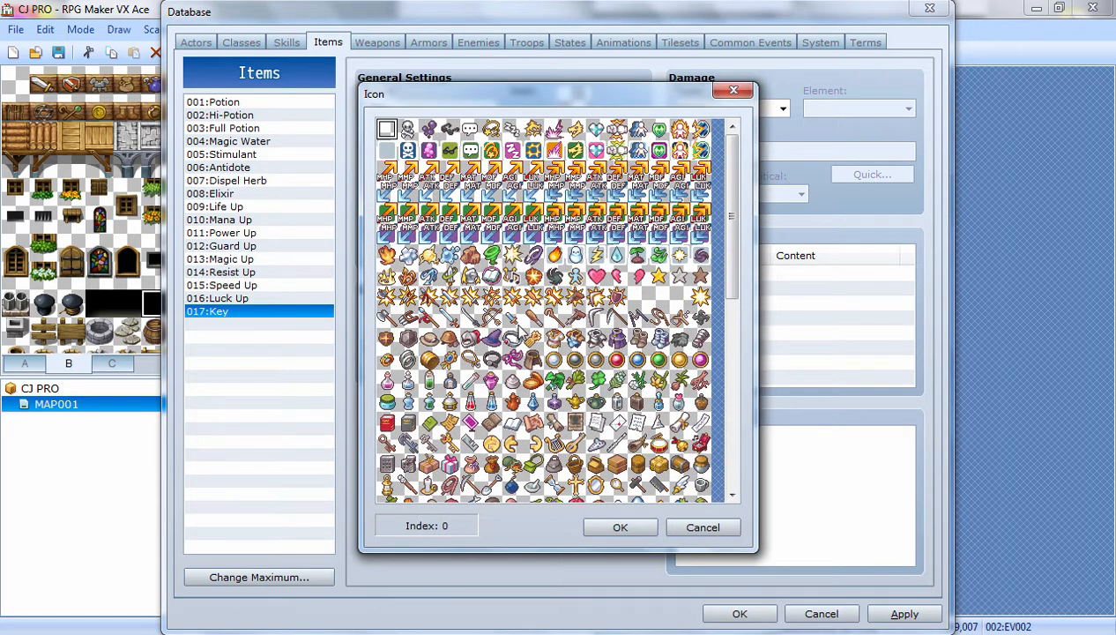
{"action": "left_click", "coordinate": [700, 298]}
{"action": "left_click", "coordinate": [620, 527]}
{"action": "left_click", "coordinate": [904, 613]}
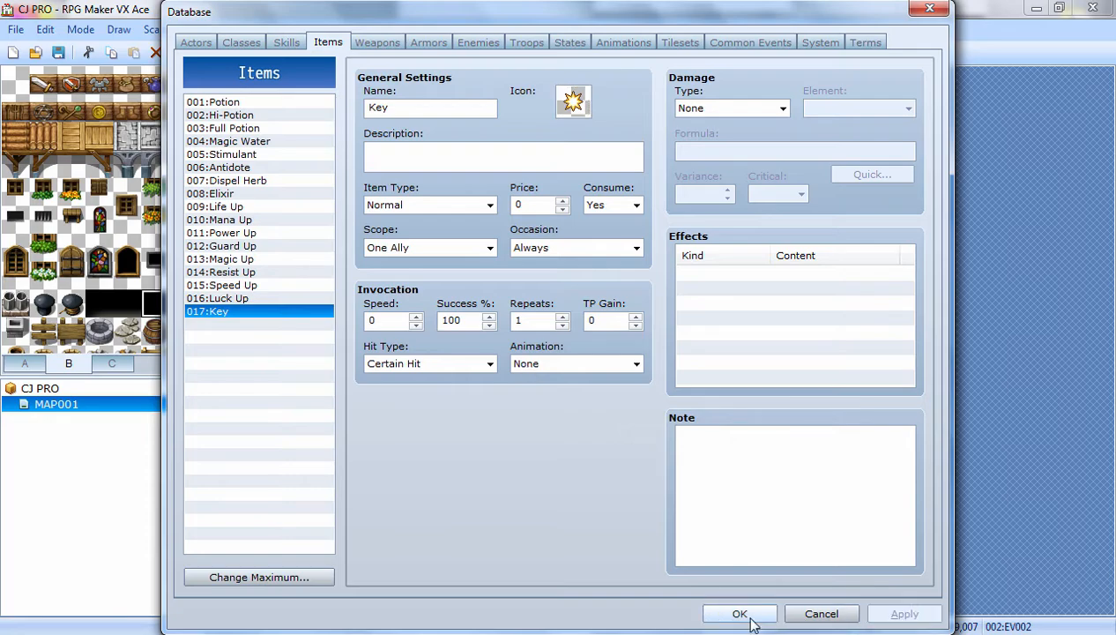
{"action": "left_click", "coordinate": [740, 613]}
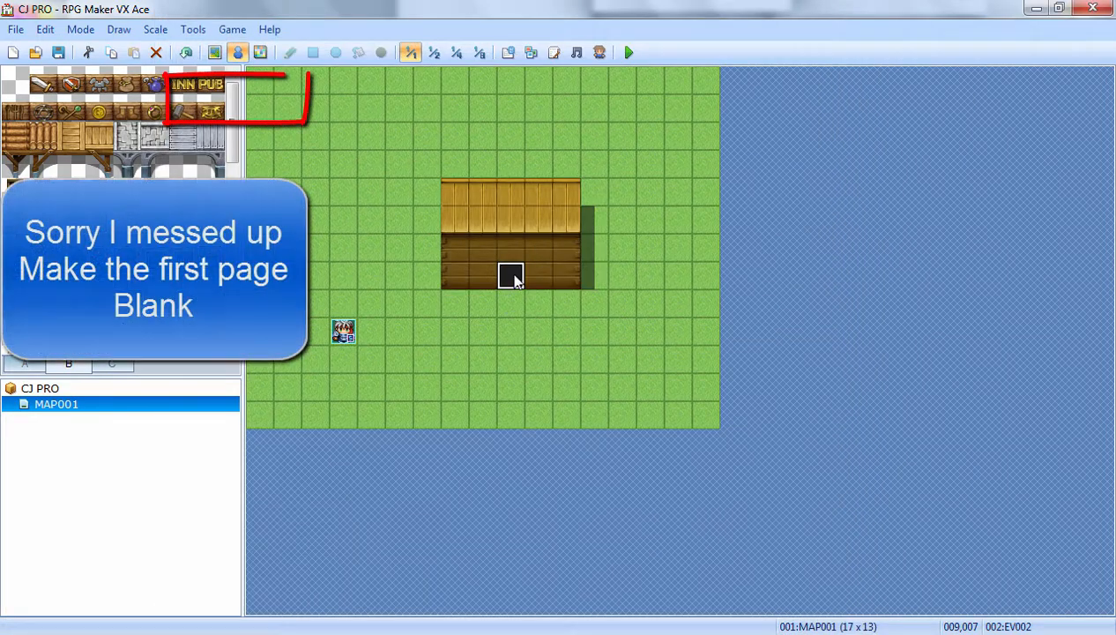
Try requiring the item 017:Key on the first page of the door event, and clear that condition again
{"action": "double_click", "coordinate": [509, 275]}
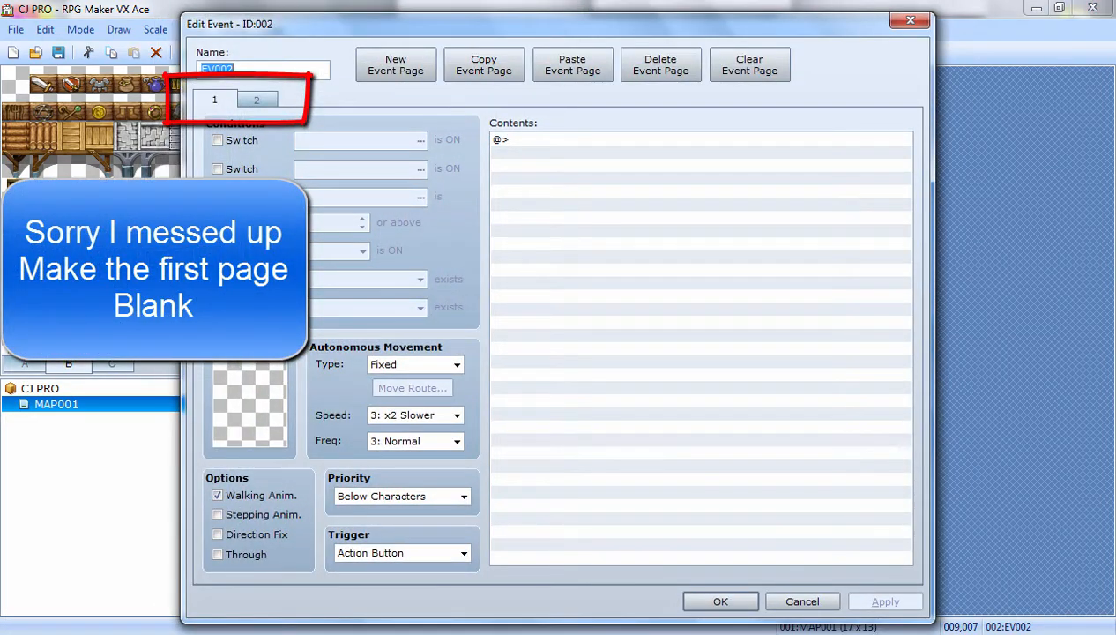
{"action": "left_click", "coordinate": [218, 278]}
{"action": "left_click", "coordinate": [421, 279]}
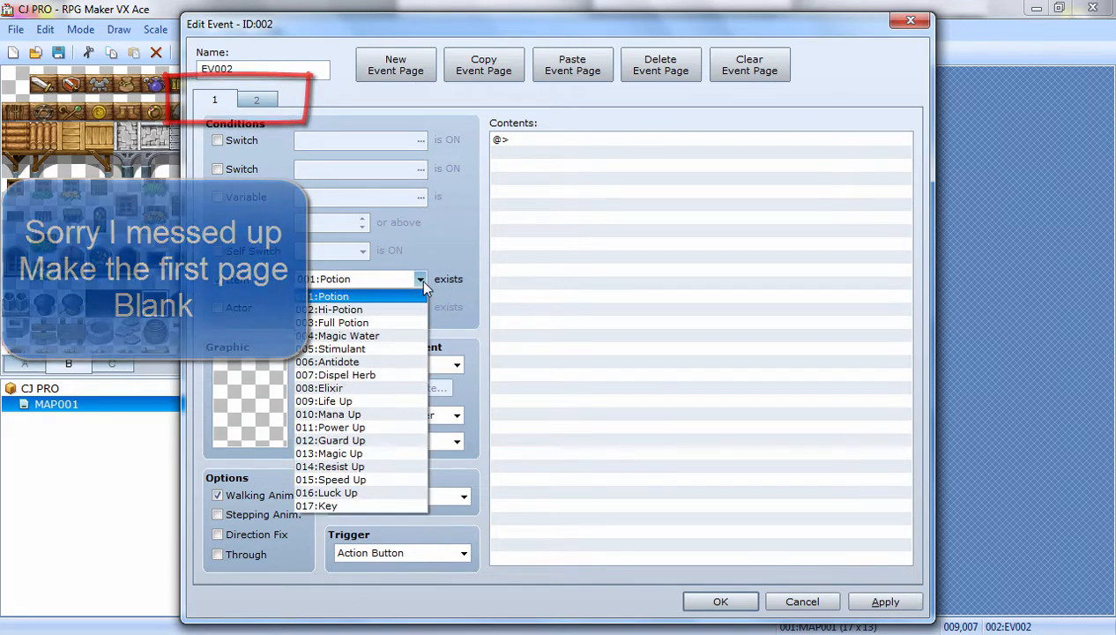
{"action": "left_click", "coordinate": [364, 507]}
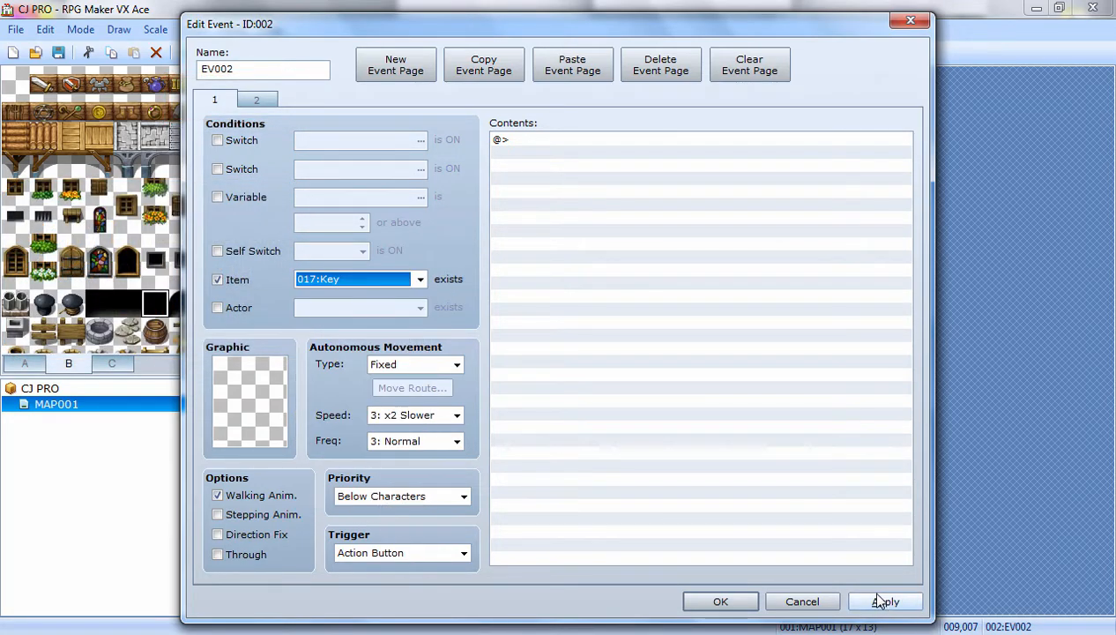
{"action": "left_click", "coordinate": [395, 280]}
{"action": "left_click", "coordinate": [337, 277]}
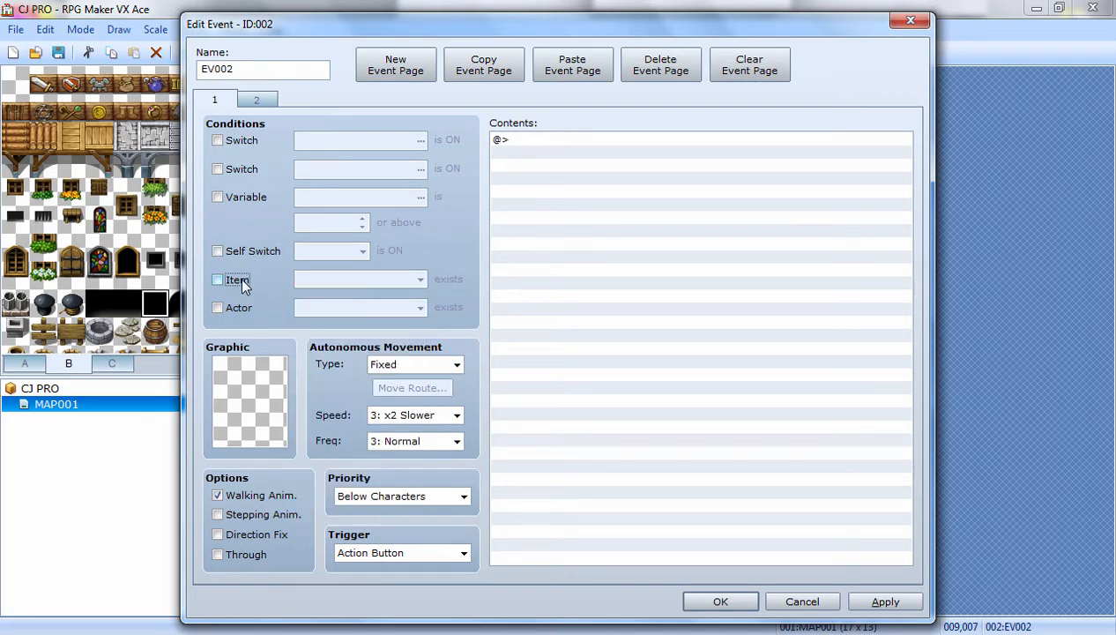
Make the door event's second page require the item 017:Key, apply the change and close the event
{"action": "left_click", "coordinate": [257, 99]}
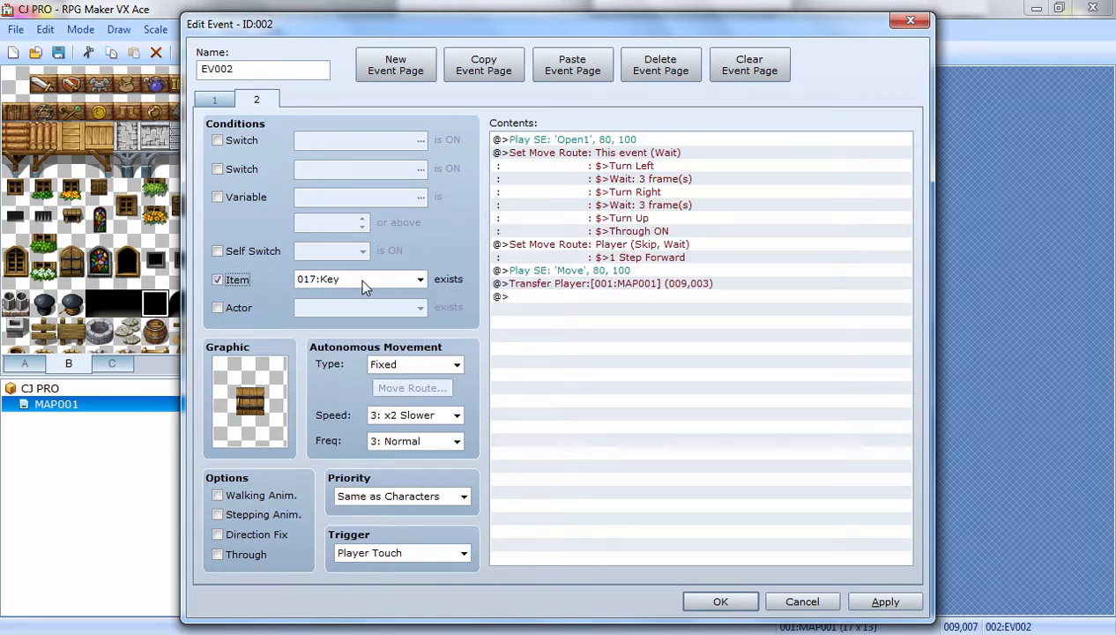
{"action": "left_click", "coordinate": [348, 280]}
{"action": "left_click", "coordinate": [341, 281]}
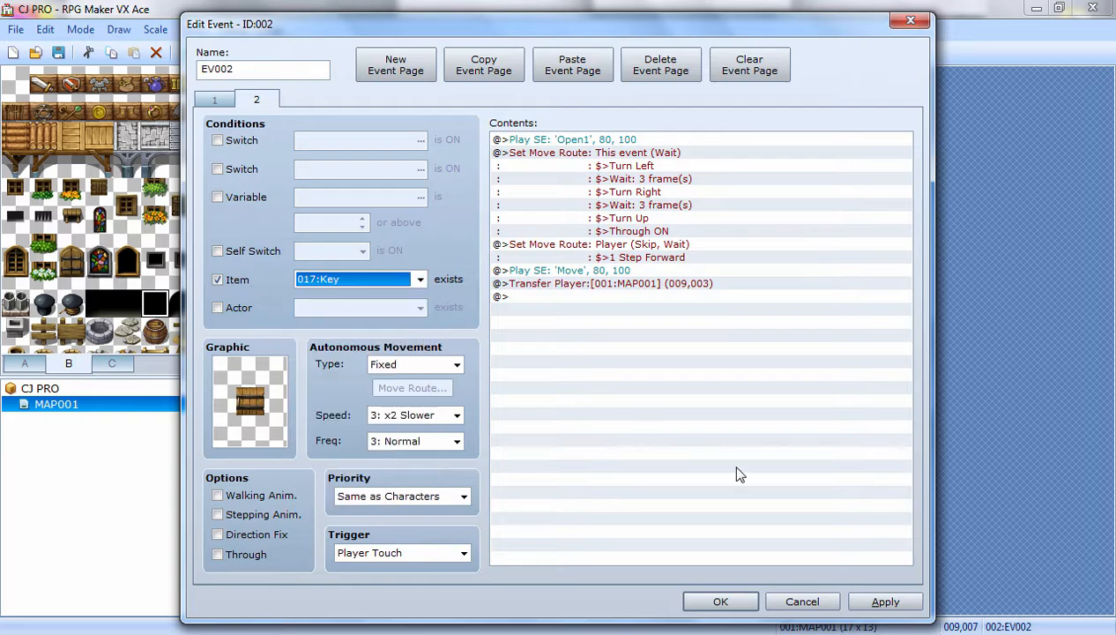
{"action": "left_click", "coordinate": [887, 606]}
{"action": "left_click", "coordinate": [721, 602]}
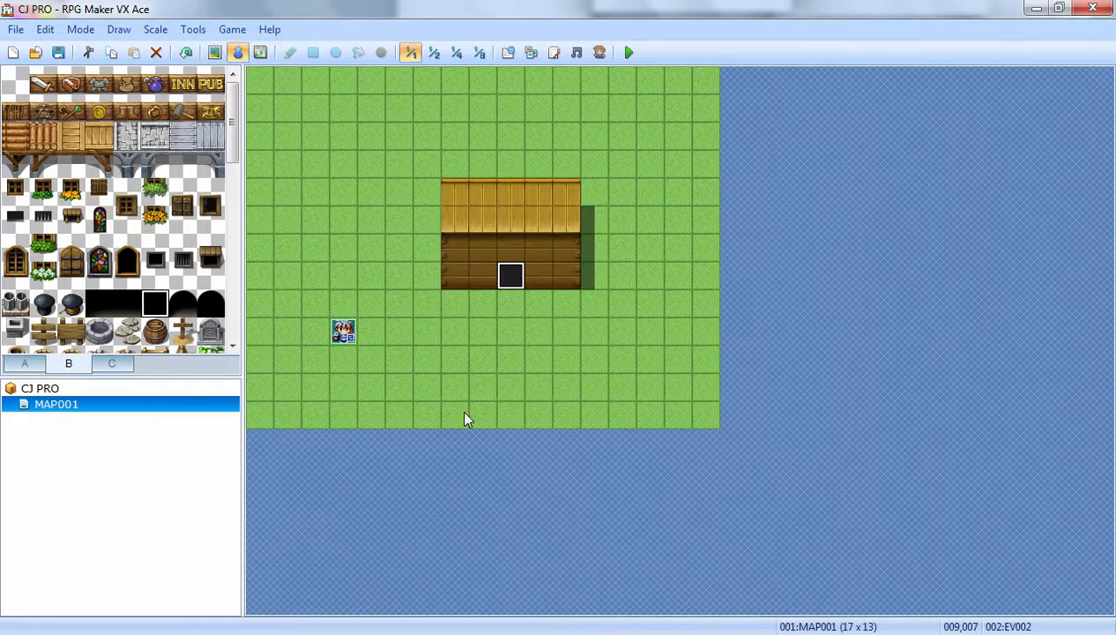
Create a new event on the grass at tile 007,010 and give it the teapot graphic from !Other3
{"action": "double_click", "coordinate": [457, 360]}
{"action": "left_click", "coordinate": [397, 552]}
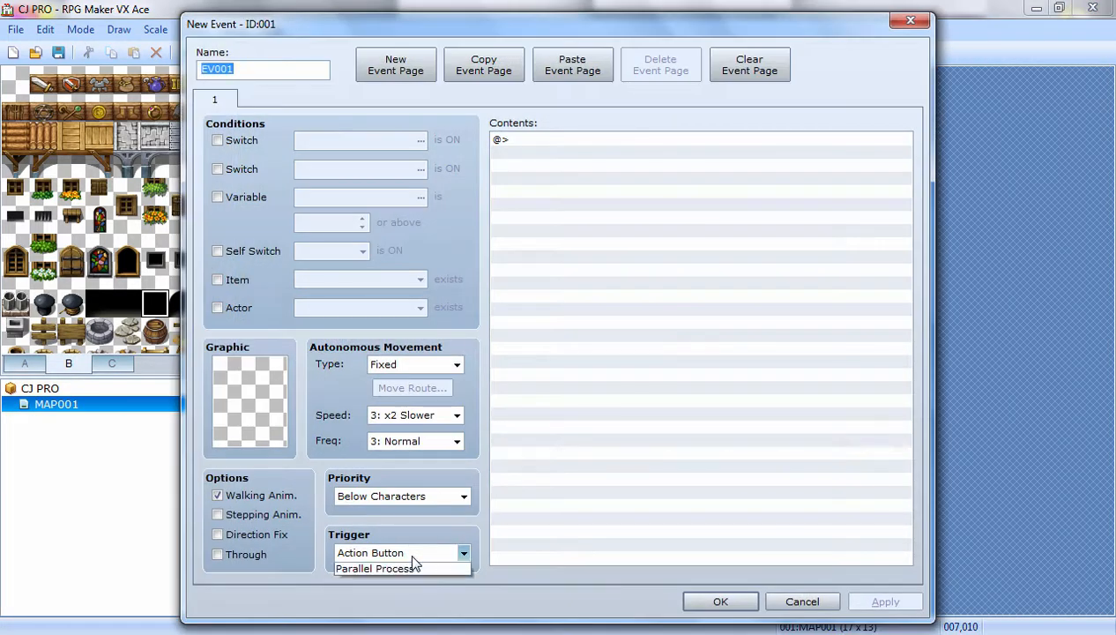
{"action": "left_click", "coordinate": [369, 569]}
{"action": "left_click", "coordinate": [229, 389]}
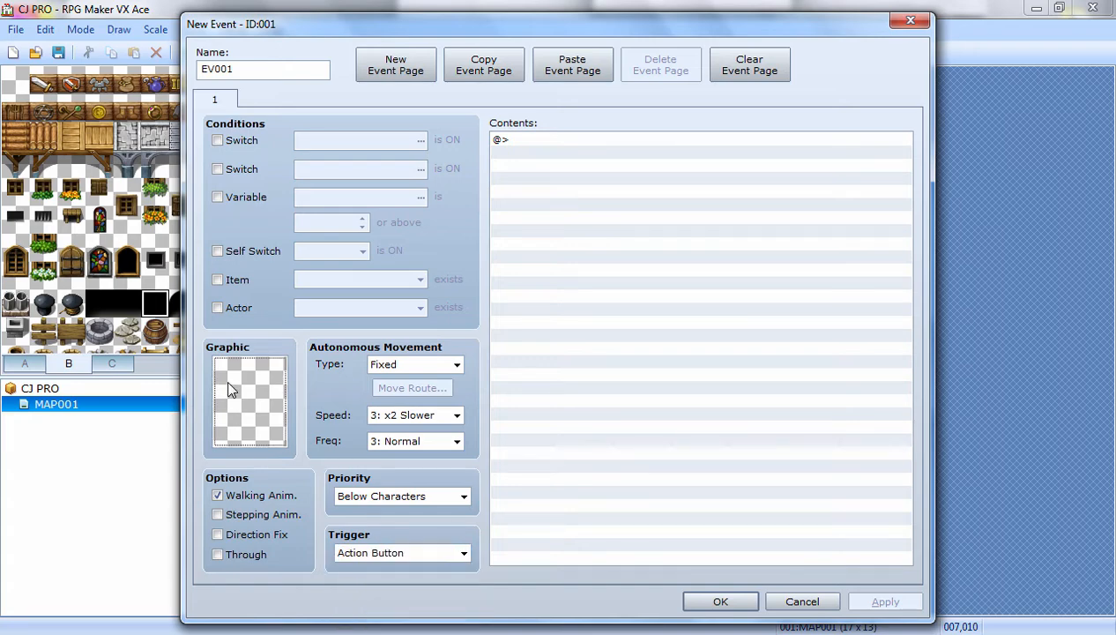
{"action": "double_click", "coordinate": [237, 383]}
{"action": "scroll", "coordinate": [406, 323], "scroll_direction": "down", "scroll_amount": 10}
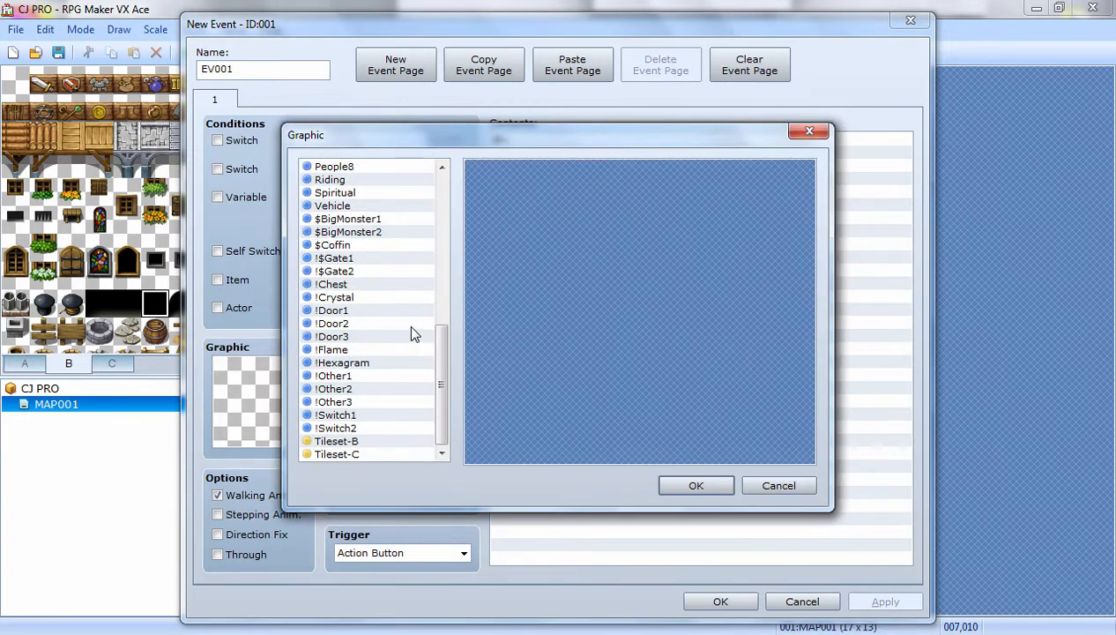
{"action": "left_click", "coordinate": [342, 403]}
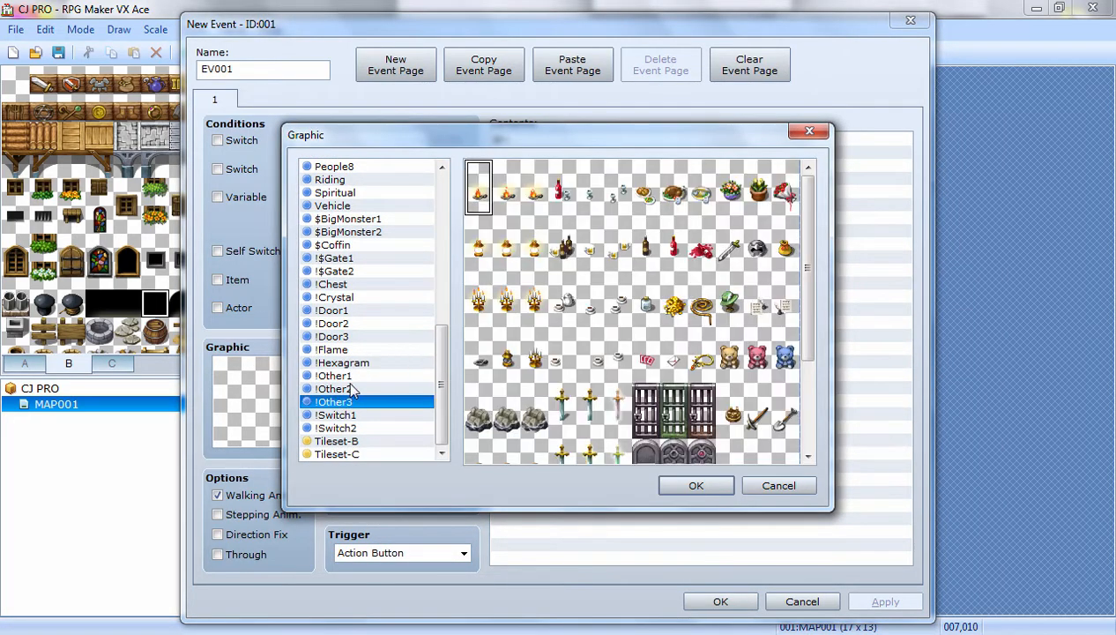
{"action": "double_click", "coordinate": [566, 302]}
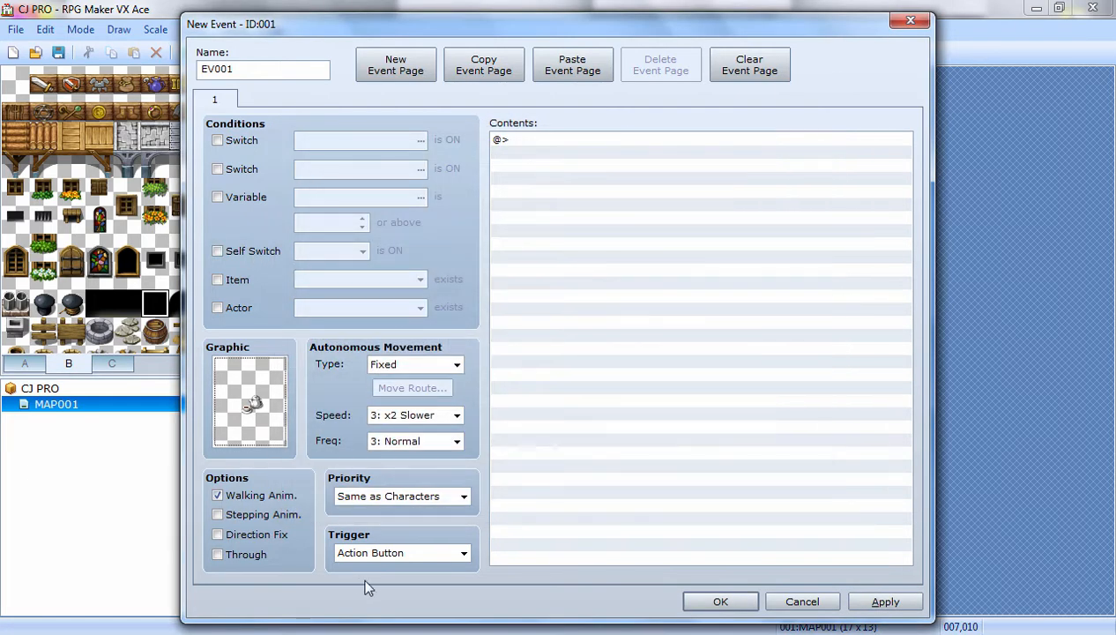
Add a Change Items command to the teapot event that increases 017:Key by a constant of 1
{"action": "double_click", "coordinate": [537, 141]}
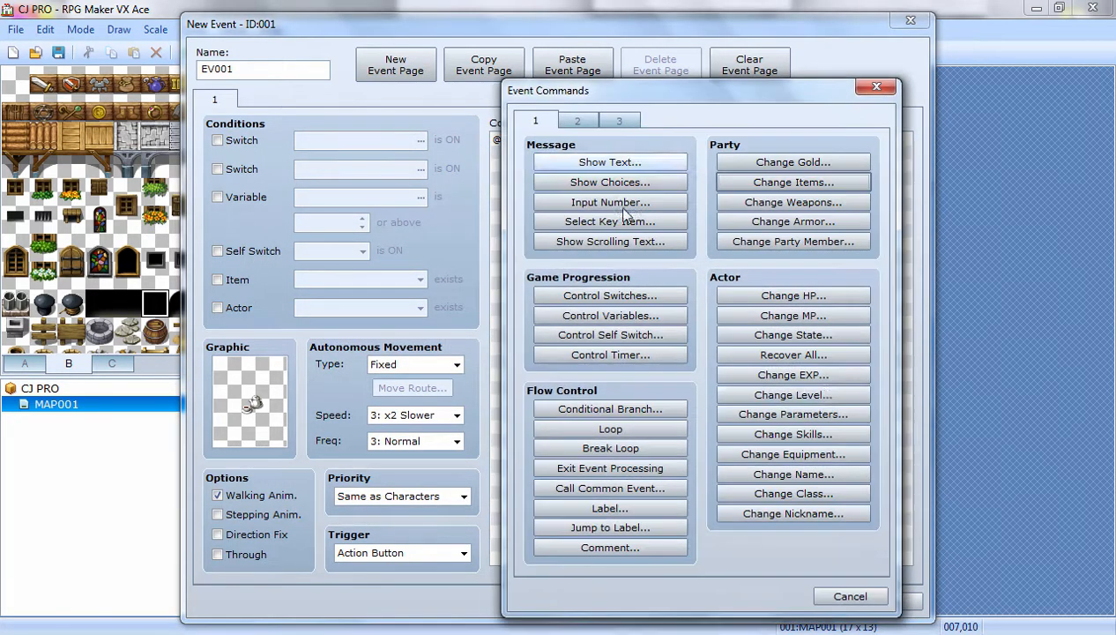
{"action": "left_click", "coordinate": [815, 185]}
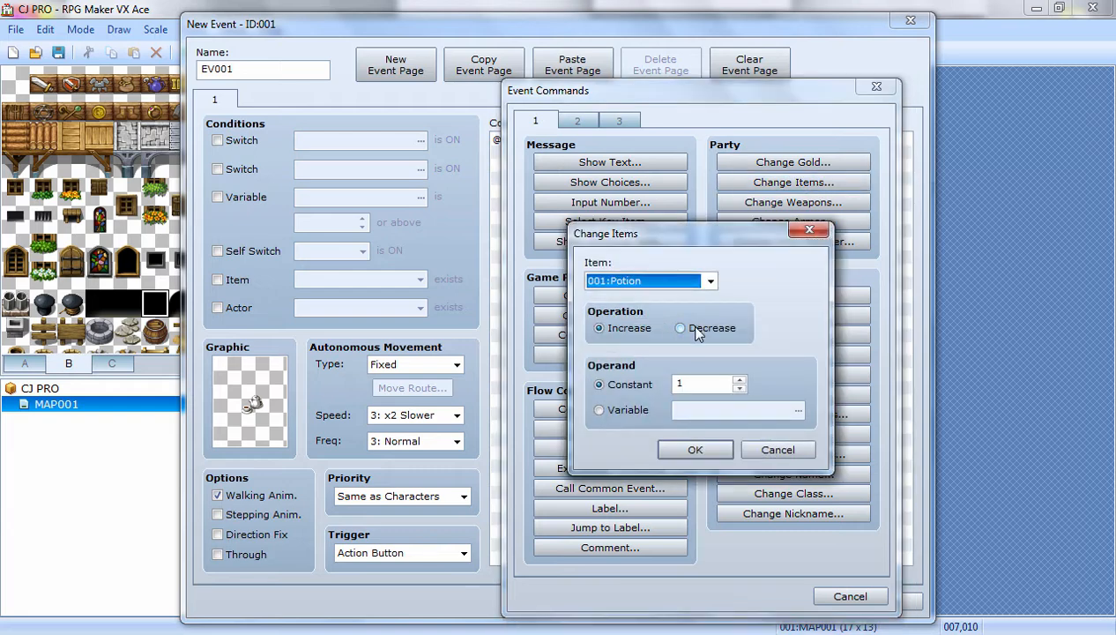
{"action": "left_click", "coordinate": [632, 285]}
{"action": "left_click", "coordinate": [627, 508]}
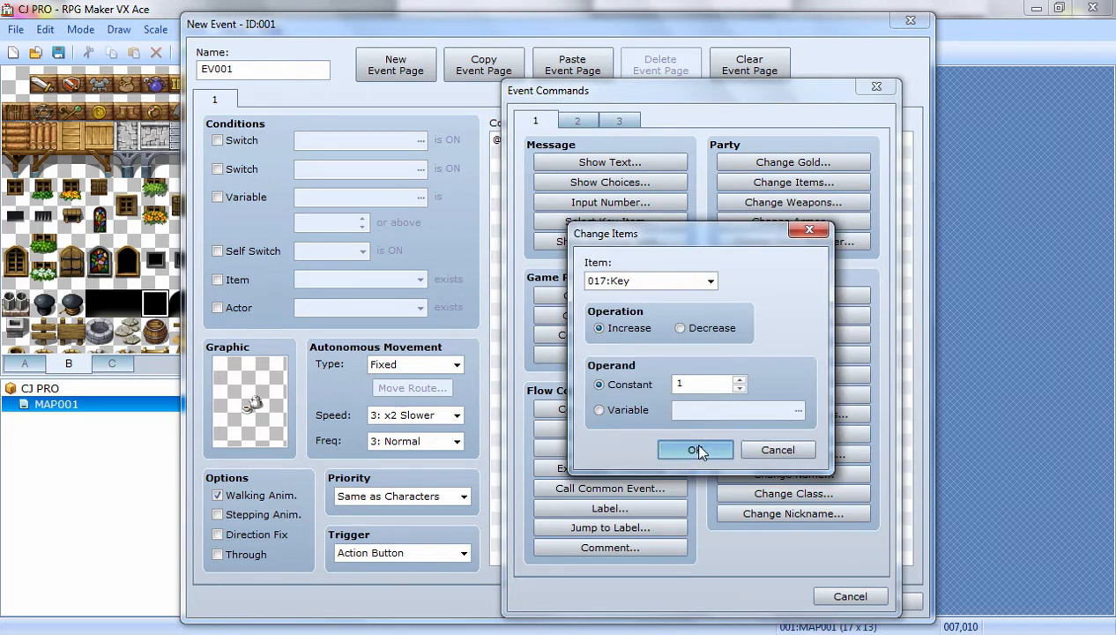
{"action": "left_click", "coordinate": [695, 450]}
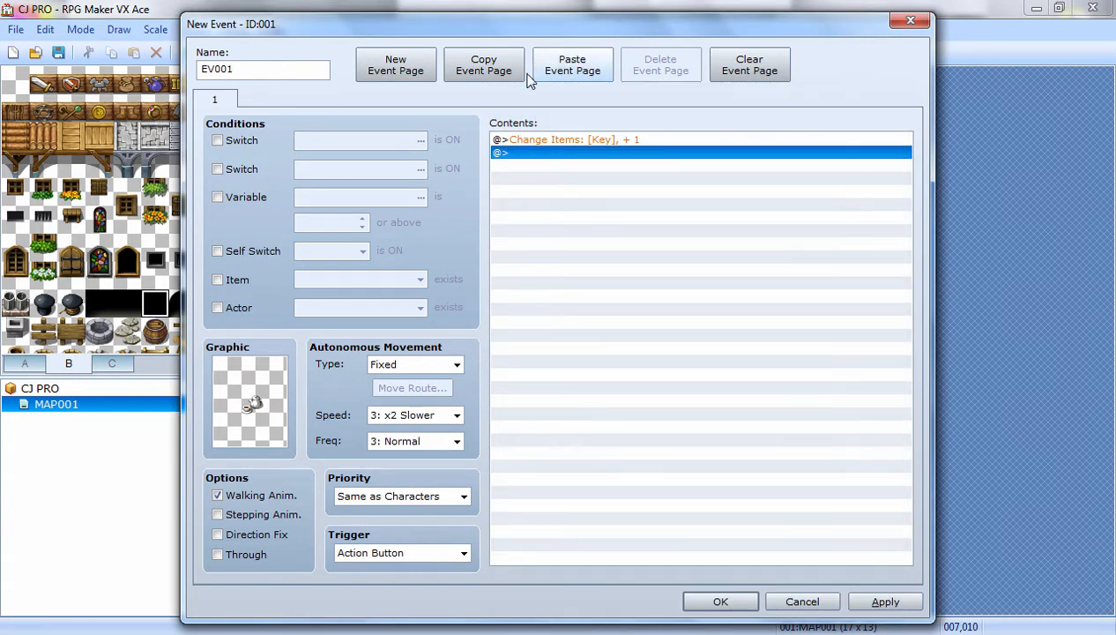
Add a blank second page requiring self switch A, make the first page turn self switch A on, and apply and close the event
{"action": "left_click", "coordinate": [399, 72]}
{"action": "left_click", "coordinate": [253, 250]}
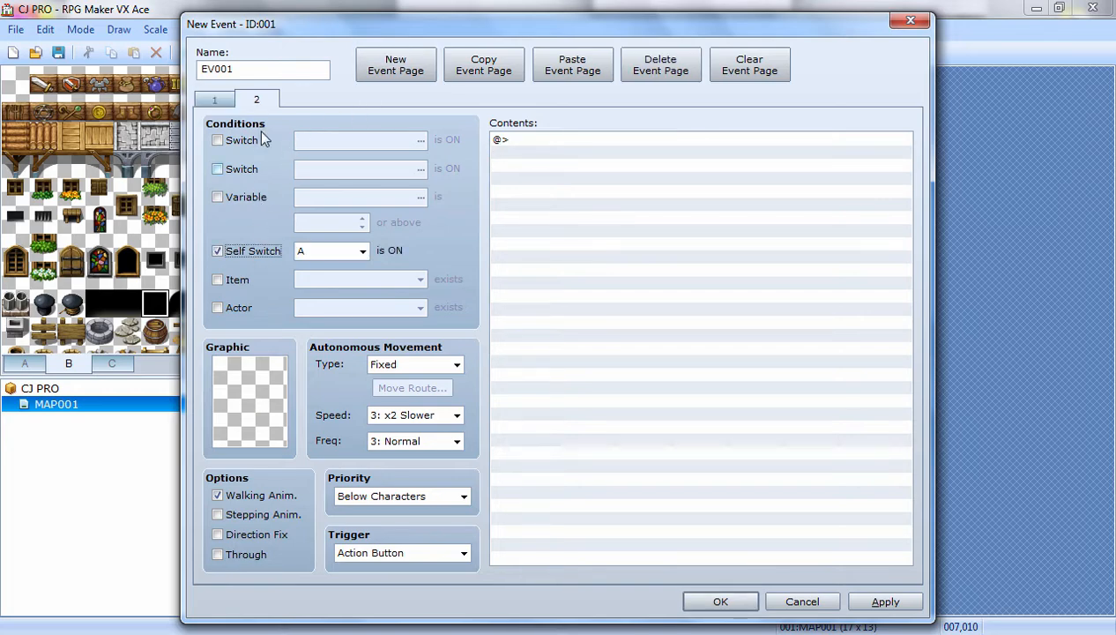
{"action": "left_click", "coordinate": [214, 100]}
{"action": "left_click", "coordinate": [532, 141]}
{"action": "left_click", "coordinate": [530, 154]}
{"action": "double_click", "coordinate": [529, 153]}
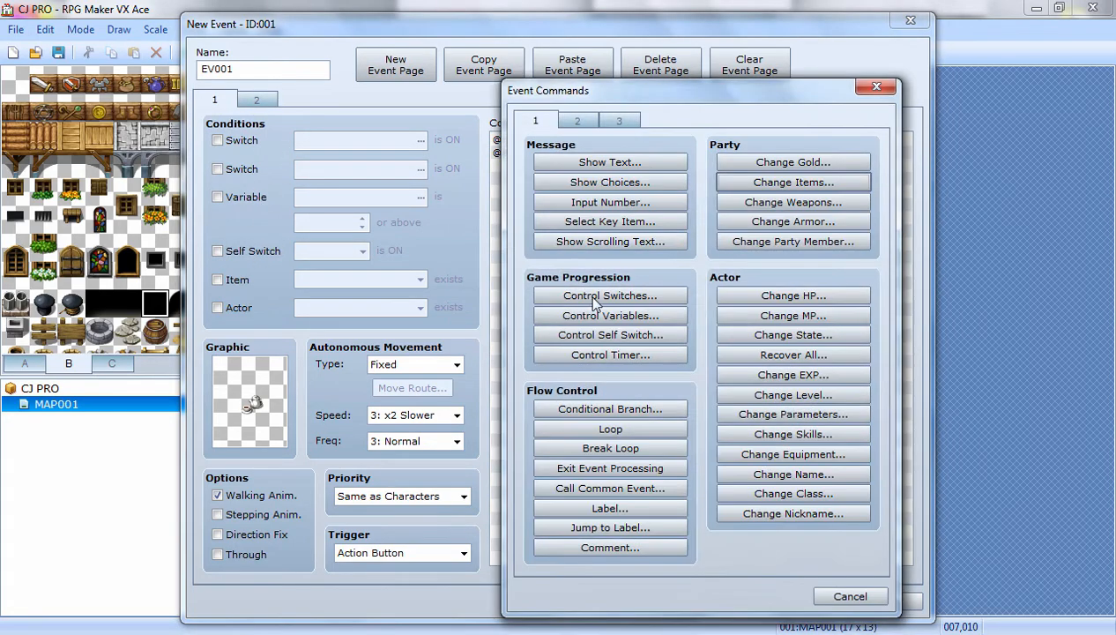
{"action": "left_click", "coordinate": [610, 335]}
{"action": "left_click", "coordinate": [777, 325]}
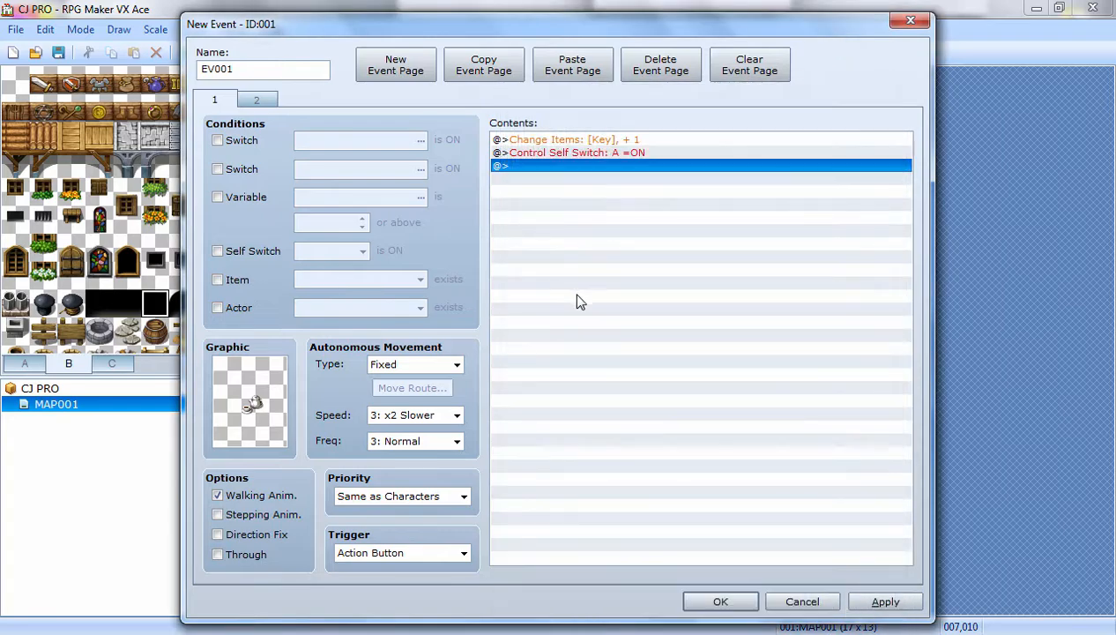
{"action": "left_click", "coordinate": [882, 603]}
{"action": "left_click", "coordinate": [717, 605]}
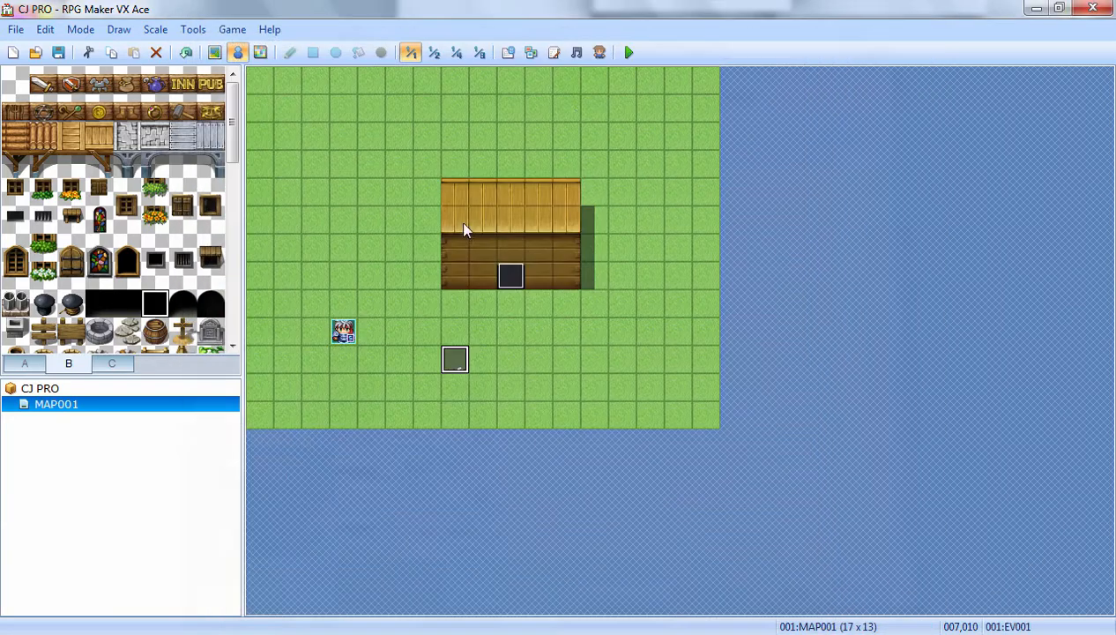
Save the project changes, launch a playtest and close the game window
{"action": "left_click", "coordinate": [628, 52]}
{"action": "left_click", "coordinate": [522, 365]}
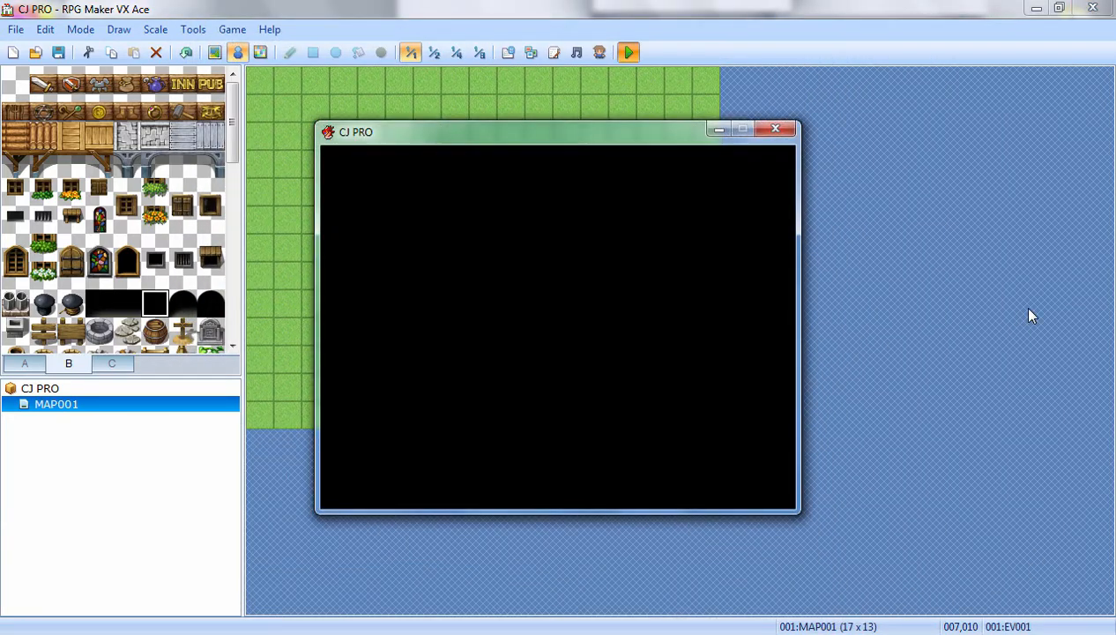
{"action": "left_click", "coordinate": [776, 130]}
Give the door event's first page the first wooden door graphic from !Door1, and apply and close the event
{"action": "double_click", "coordinate": [509, 274]}
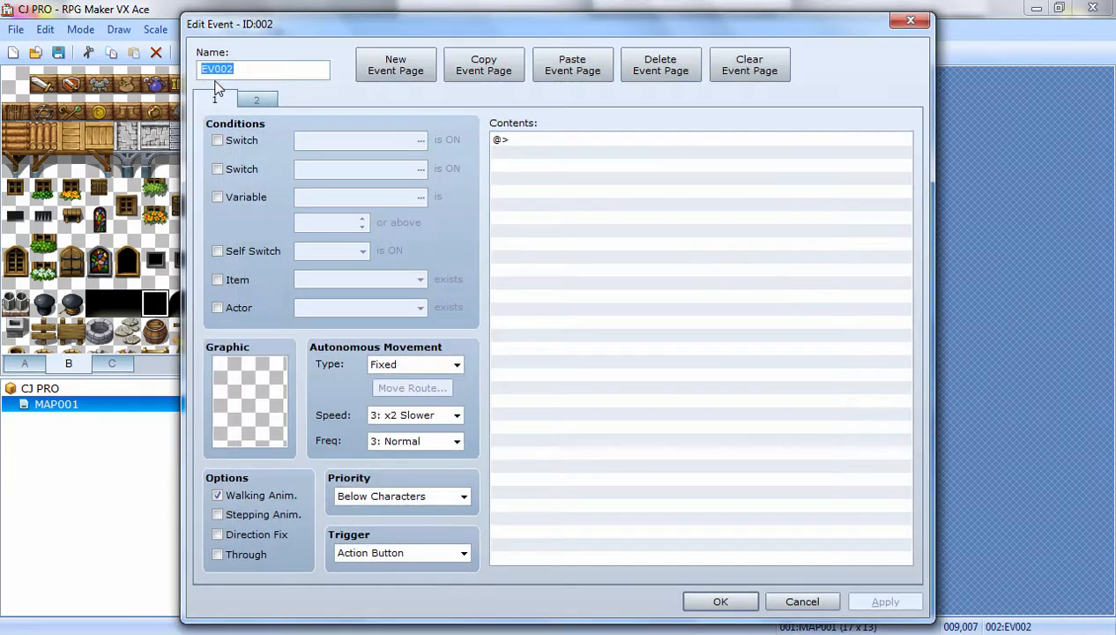
{"action": "double_click", "coordinate": [254, 400]}
{"action": "scroll", "coordinate": [363, 291], "scroll_direction": "down", "scroll_amount": 10}
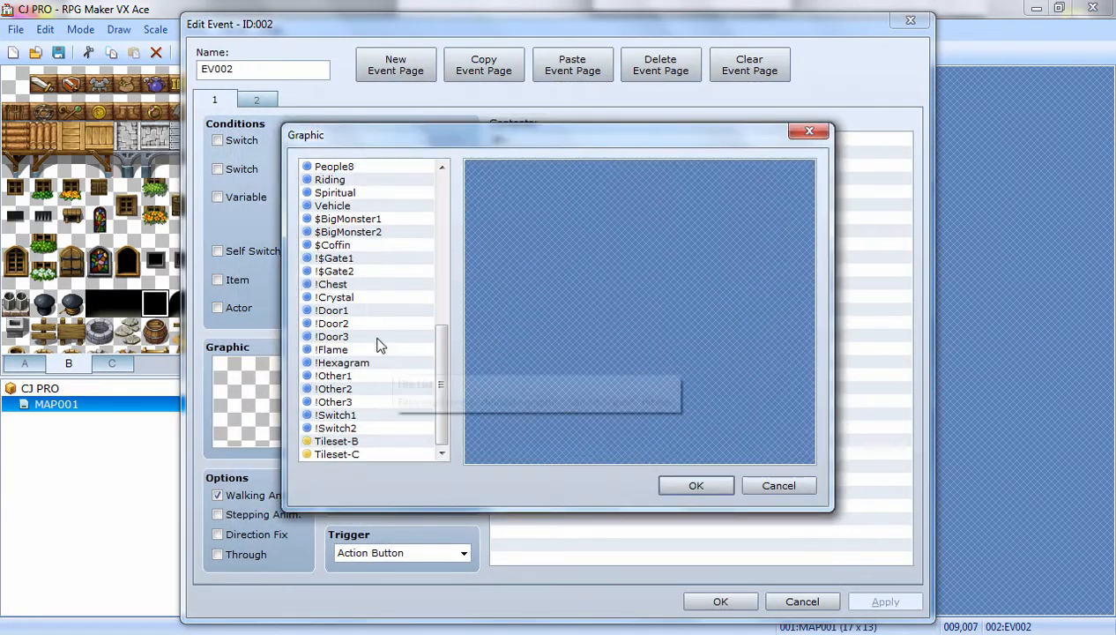
{"action": "left_click", "coordinate": [339, 312]}
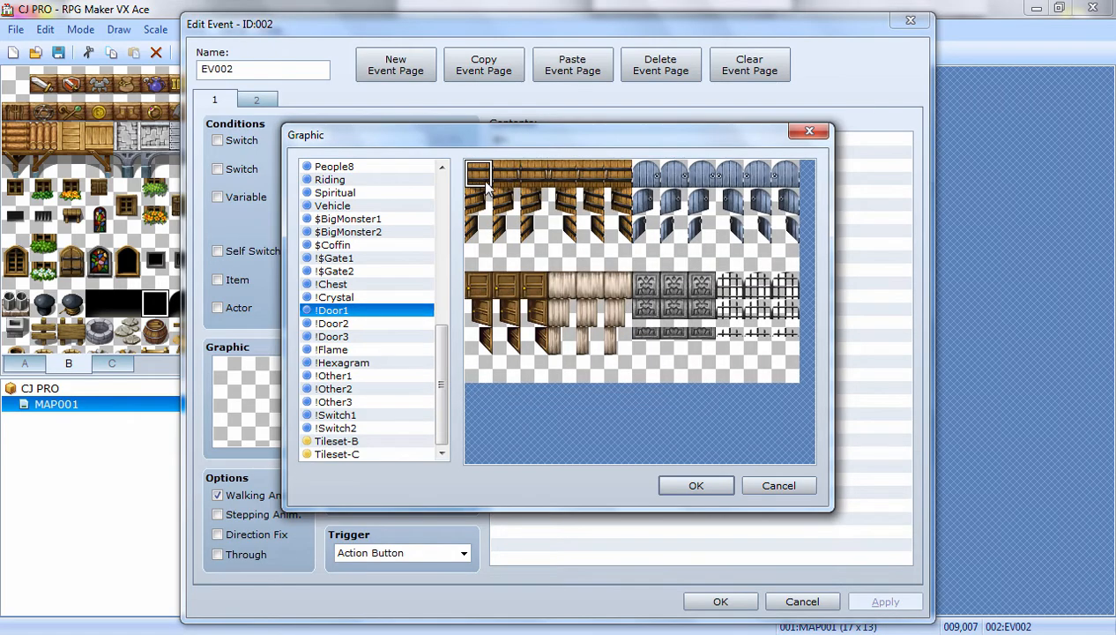
{"action": "double_click", "coordinate": [479, 179]}
{"action": "left_click", "coordinate": [885, 600]}
{"action": "left_click", "coordinate": [719, 599]}
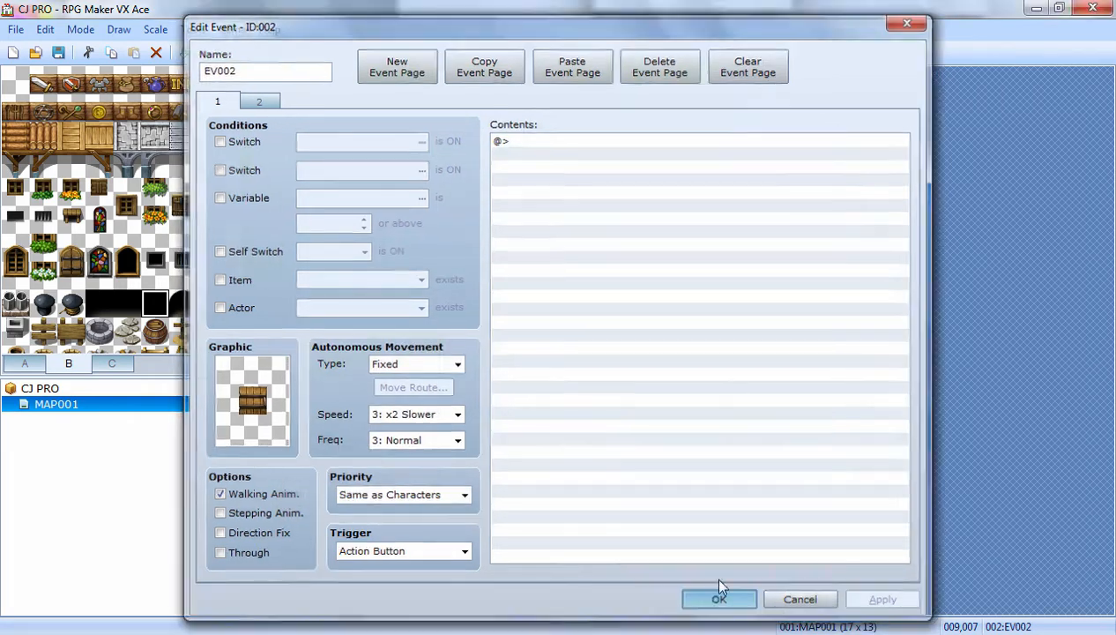
Save the project, start a playtest and walk the character up to the house door without the key
{"action": "left_click", "coordinate": [628, 52]}
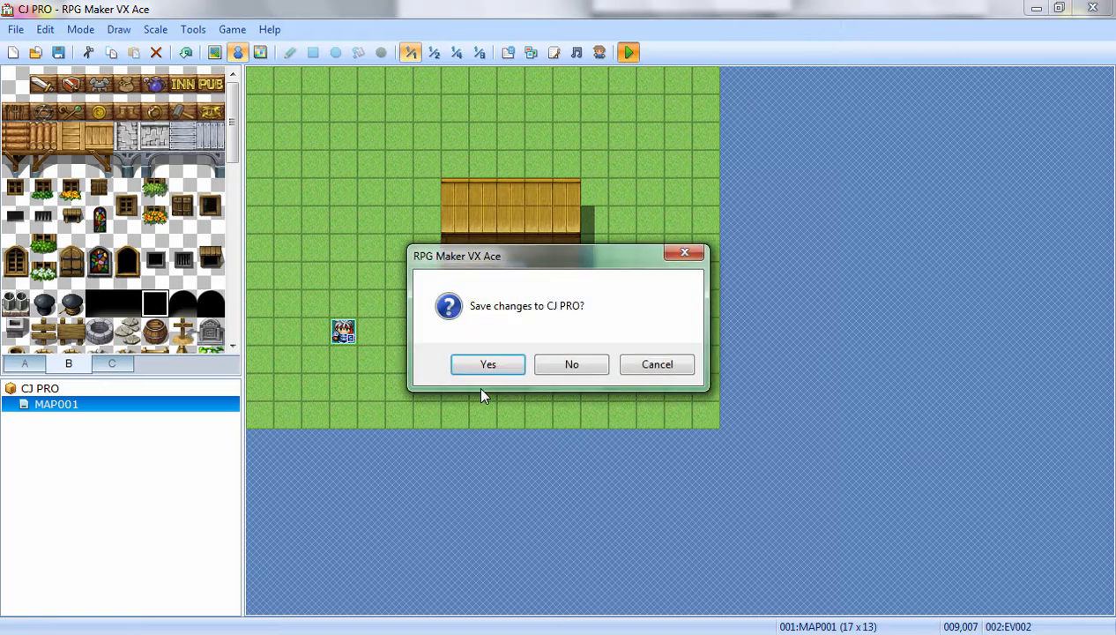
{"action": "left_click", "coordinate": [487, 364]}
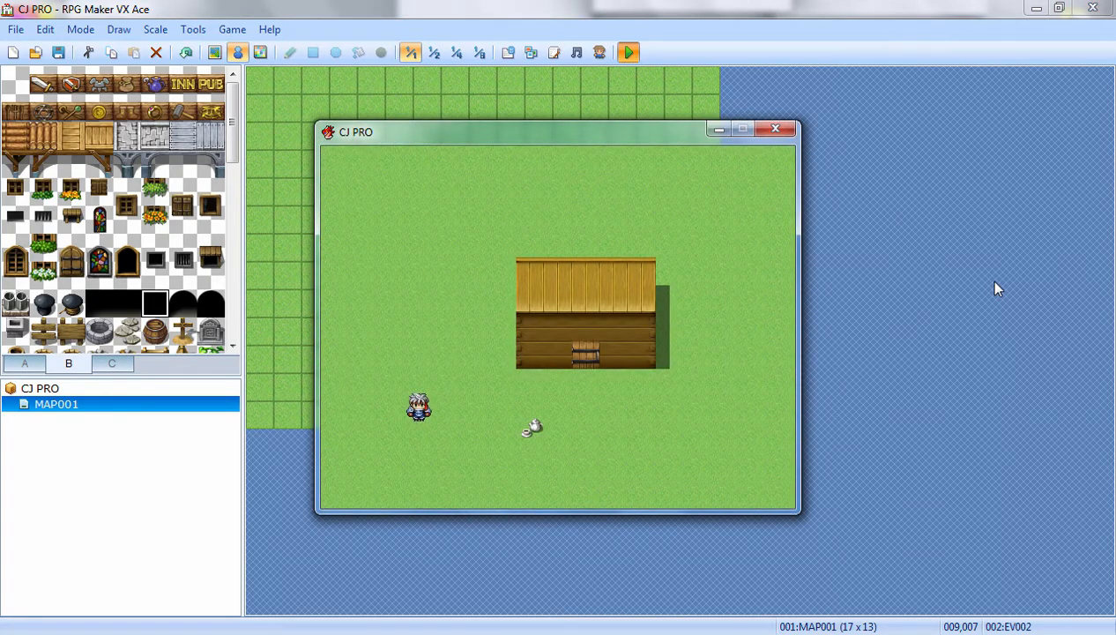
{"action": "key", "text": "Down"}
{"action": "key", "text": "Right"}
{"action": "key", "text": "Right"}
{"action": "key", "text": "Right"}
{"action": "key", "text": "Up"}
{"action": "key", "text": "Right"}
{"action": "key", "text": "Right"}
{"action": "key", "text": "Right"}
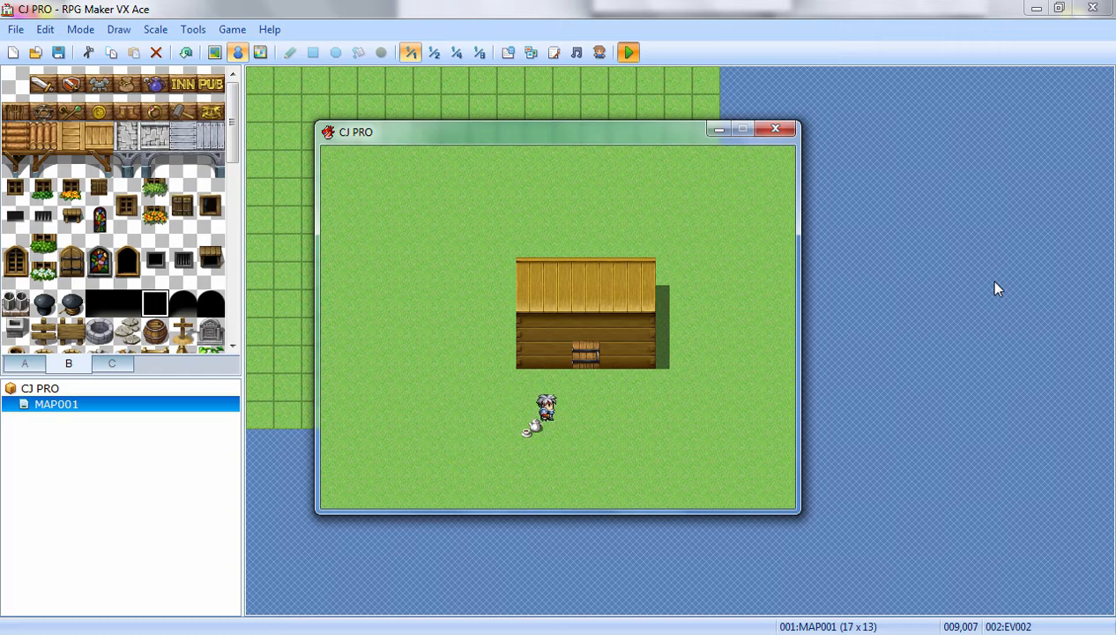
{"action": "key", "text": "Up"}
{"action": "key", "text": "Left"}
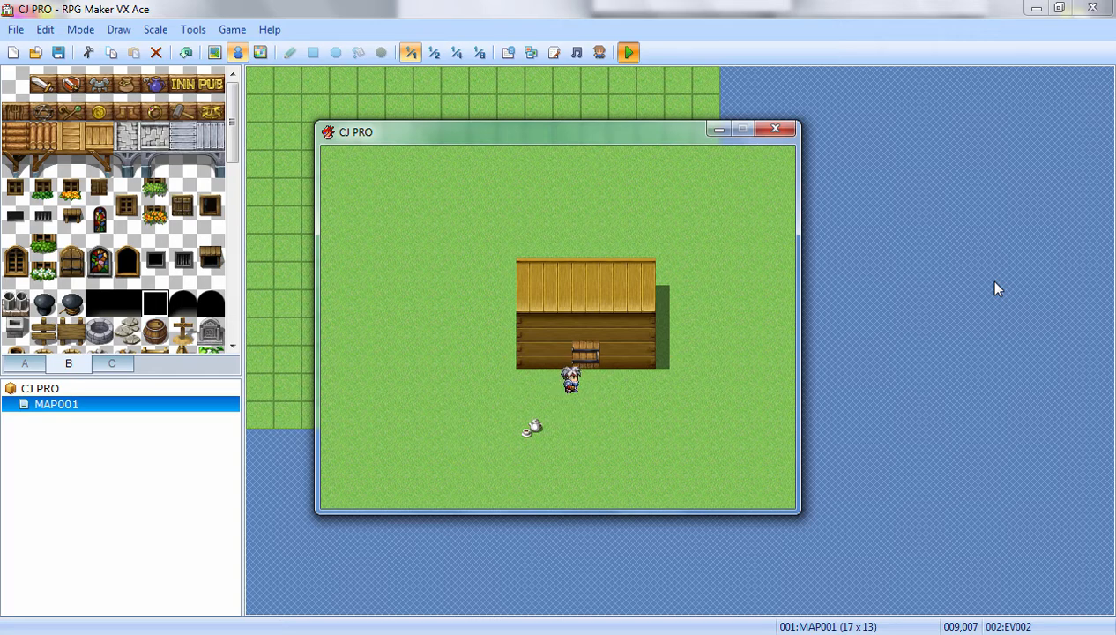
Walk the character back to the teapot in the playtest and activate it to get the key
{"action": "key", "text": "Right"}
{"action": "key", "text": "Left"}
{"action": "key", "text": "Left"}
{"action": "key", "text": "Down"}
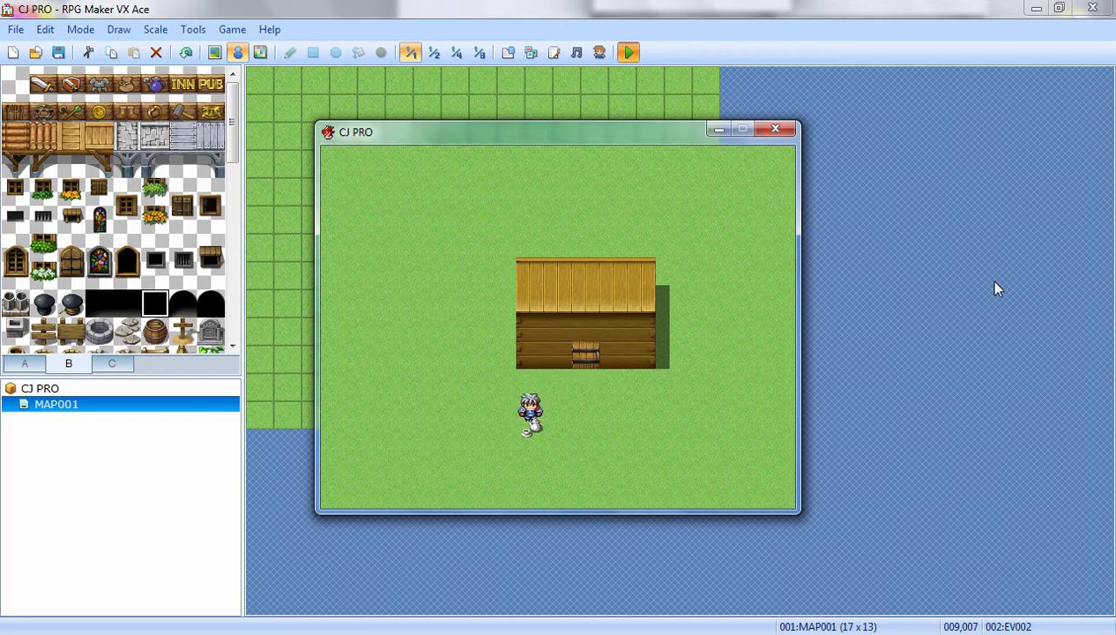
{"action": "key", "text": "Return"}
Return the character to the house door, go through it with the key, walk around beside the house and end the playtest
{"action": "key", "text": "Right"}
{"action": "key", "text": "Right"}
{"action": "key", "text": "Up"}
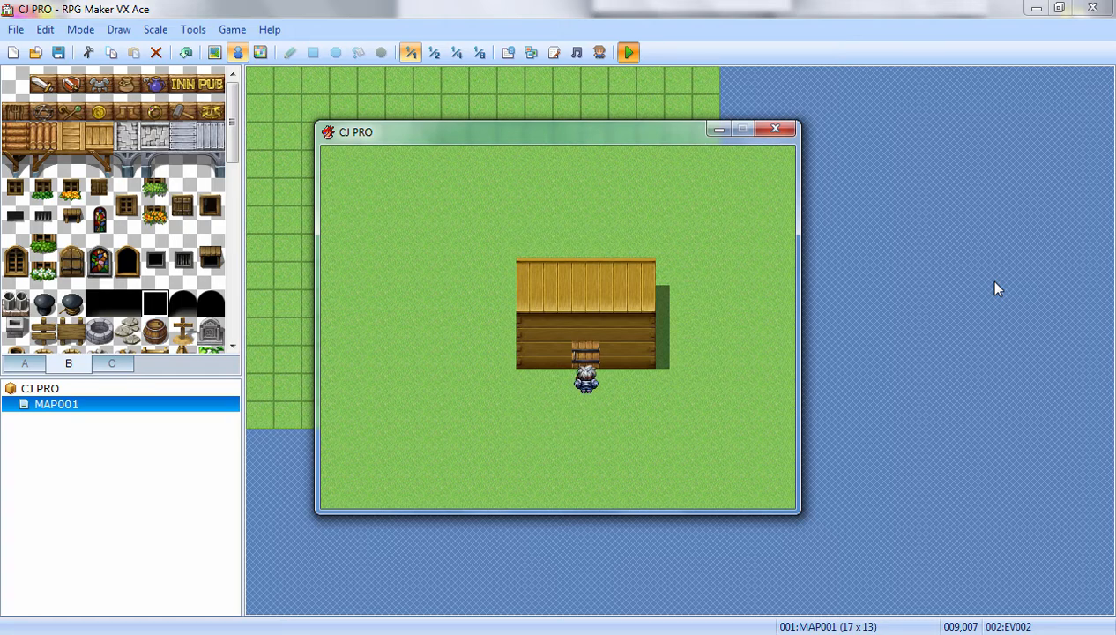
{"action": "key", "text": "Return"}
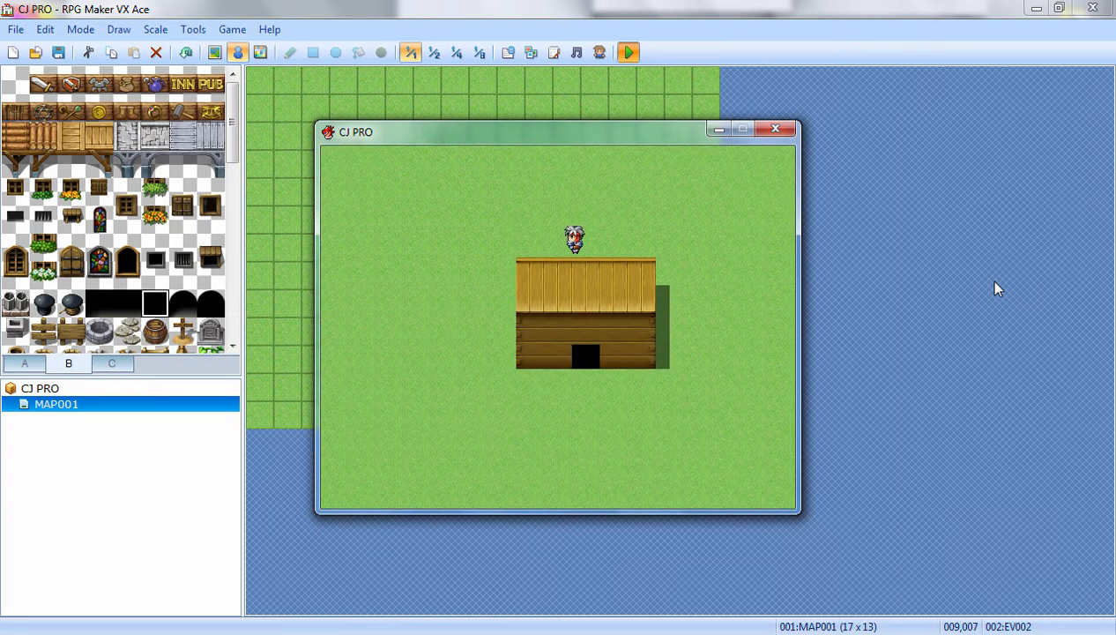
{"action": "key", "text": "Left"}
{"action": "key", "text": "Left"}
{"action": "key", "text": "Down"}
{"action": "key", "text": "Down"}
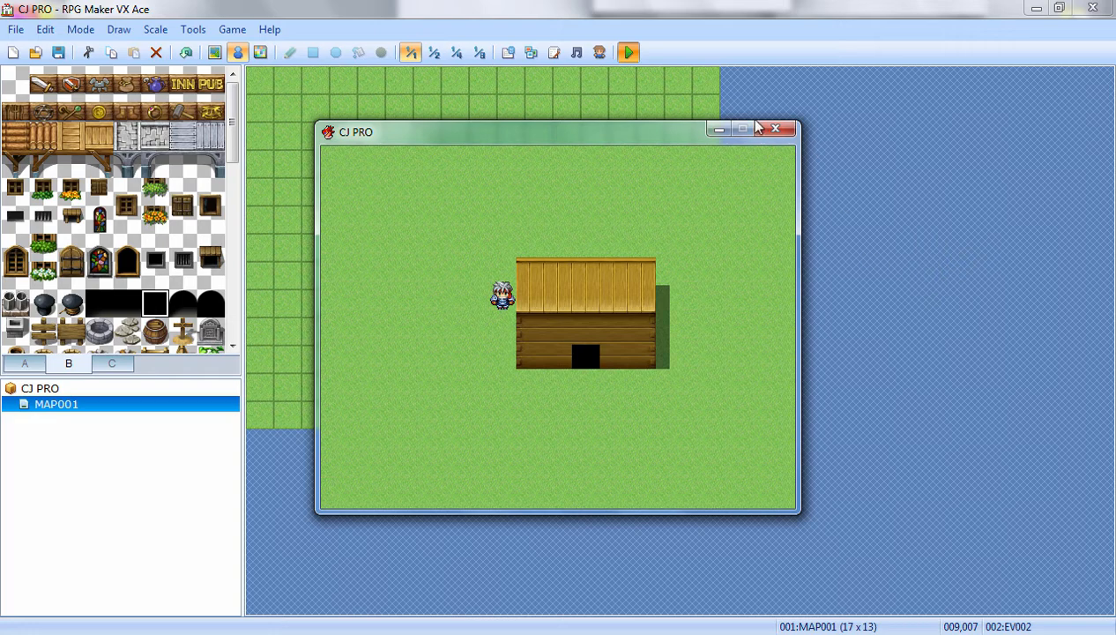
{"action": "left_click", "coordinate": [769, 129]}
Delete the door and teapot events from the map
{"action": "right_click", "coordinate": [508, 279]}
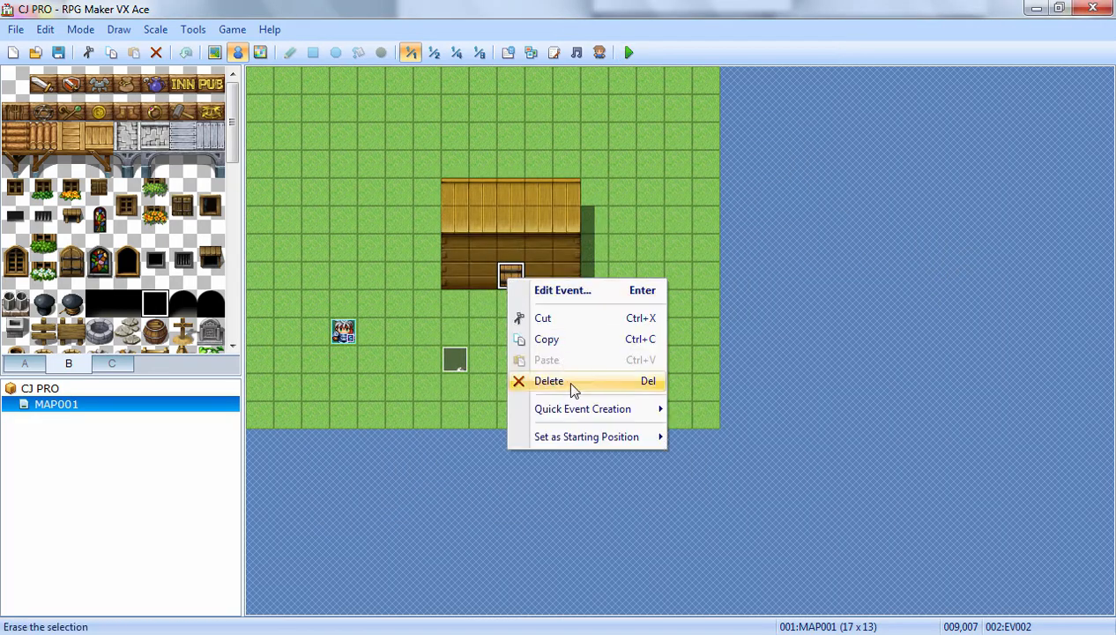
{"action": "left_click", "coordinate": [568, 390]}
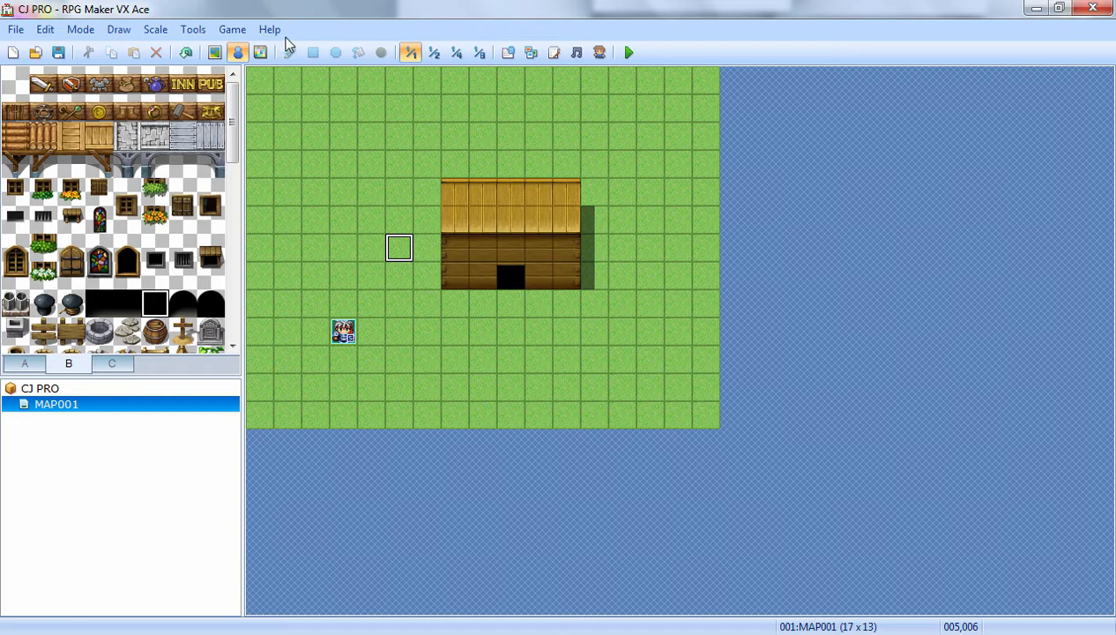
Cover the whole house on the map with plain grass and return to event editing
{"action": "left_click", "coordinate": [214, 52]}
{"action": "right_click", "coordinate": [403, 168]}
{"action": "left_click_drag", "start_coordinate": [403, 167], "coordinate": [696, 389]}
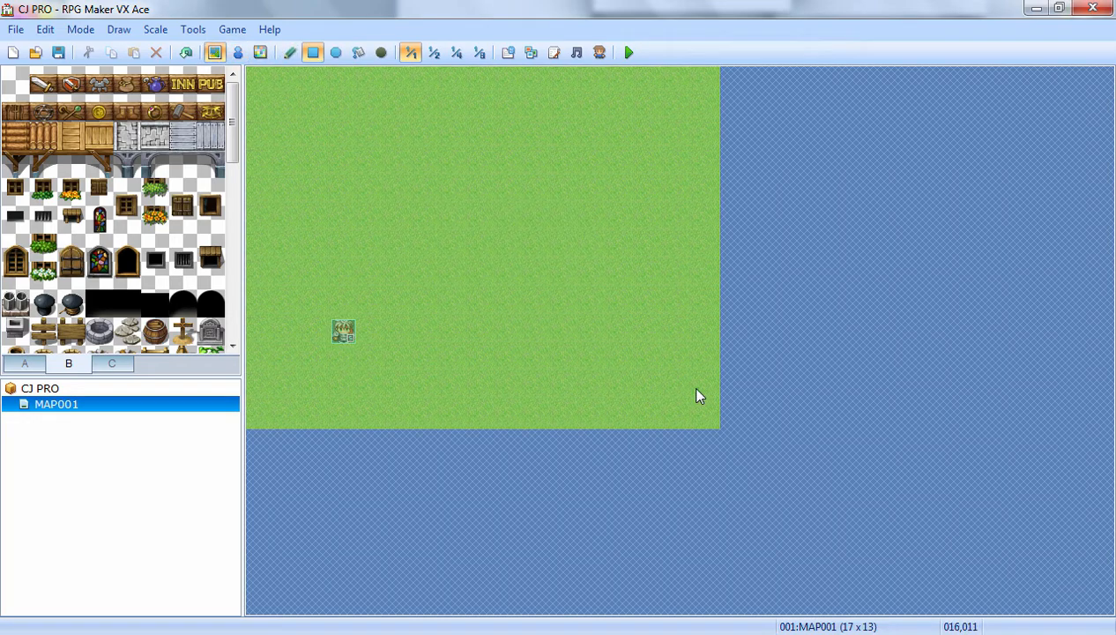
{"action": "left_click", "coordinate": [239, 53]}
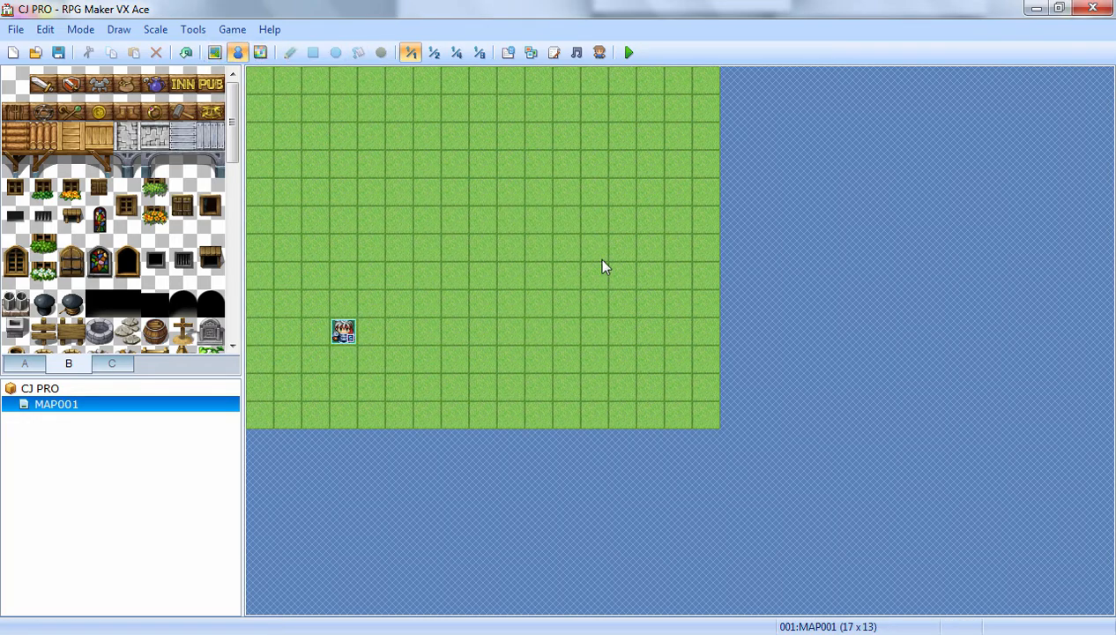
Create an event at map tile 006,006 that requires variable 0001:What to be 1 or above
{"action": "double_click", "coordinate": [437, 240]}
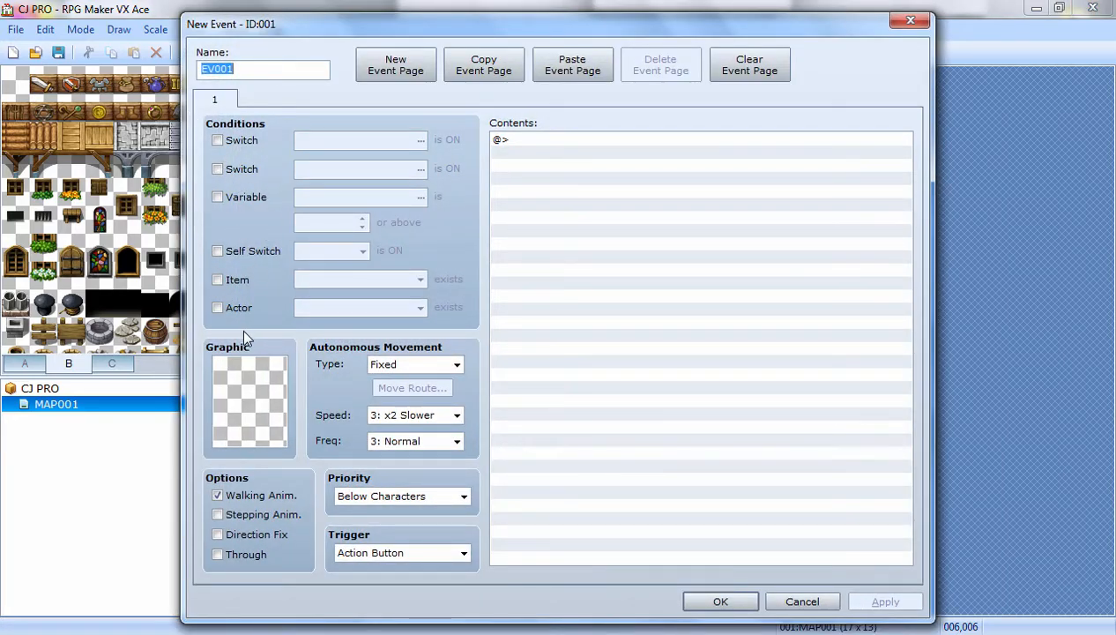
{"action": "left_click", "coordinate": [219, 197]}
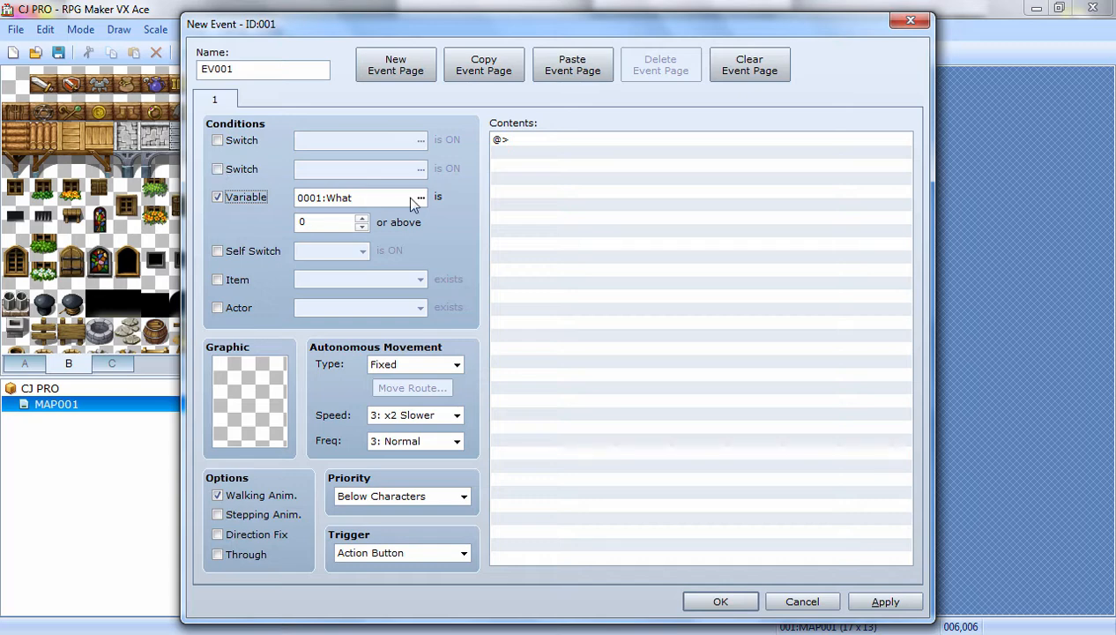
{"action": "left_click", "coordinate": [362, 219]}
Give the event the front-facing brown-haired man from Actor5 as its graphic and save the event
{"action": "left_click", "coordinate": [255, 407]}
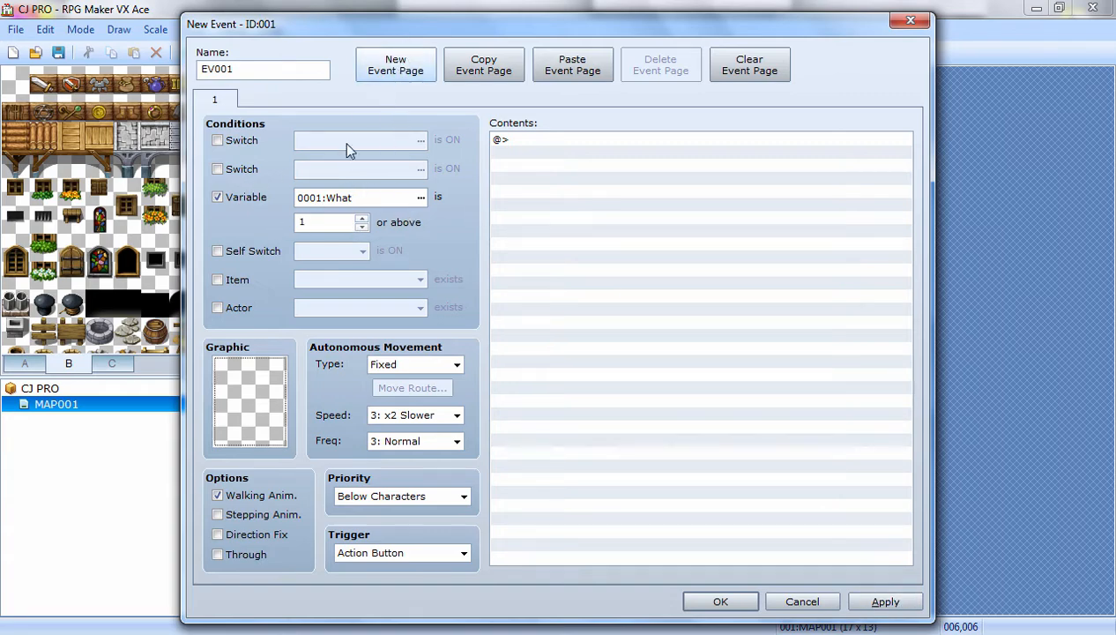
{"action": "double_click", "coordinate": [277, 361]}
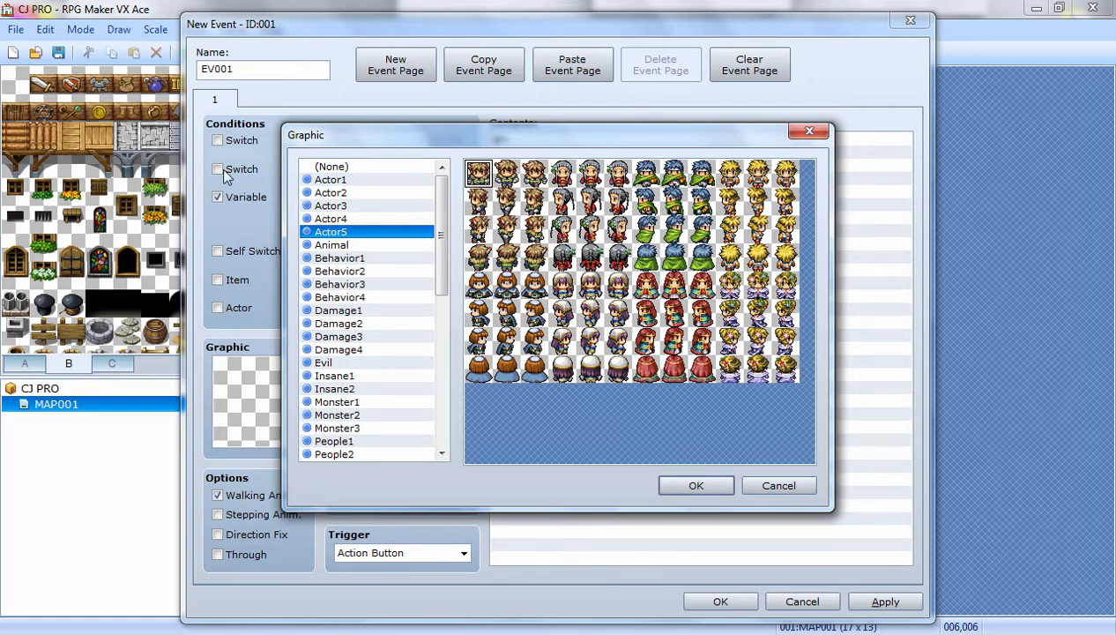
{"action": "left_click", "coordinate": [510, 201]}
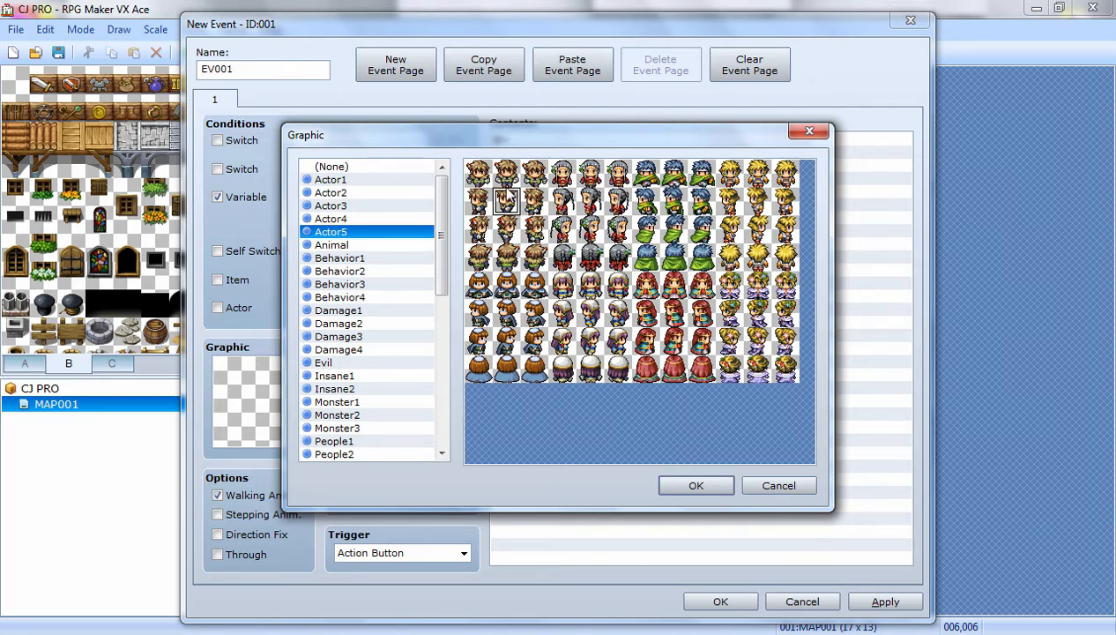
{"action": "left_click", "coordinate": [506, 184]}
{"action": "left_click", "coordinate": [716, 484]}
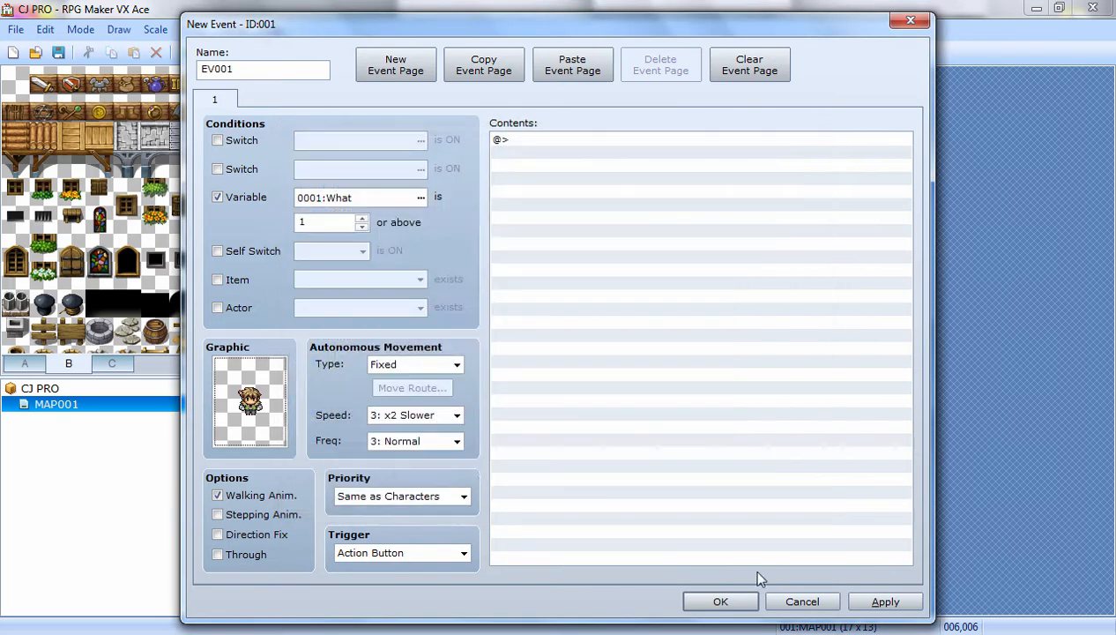
{"action": "left_click", "coordinate": [886, 602]}
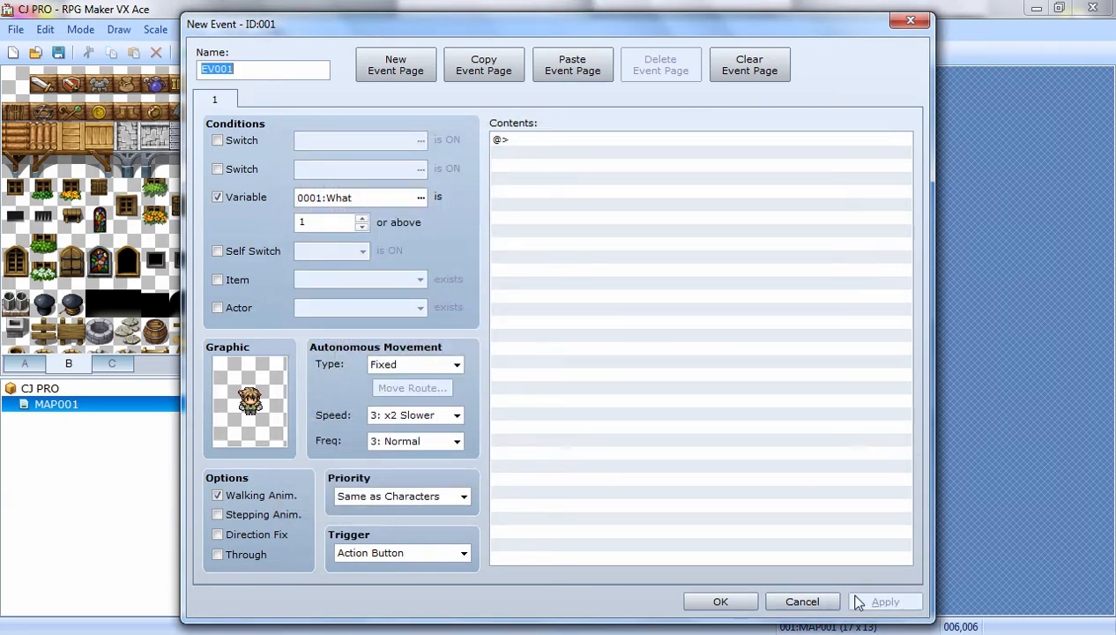
{"action": "left_click", "coordinate": [719, 601]}
Create a second event at map tile 012,008 with the front-facing silver-haired girl from Actor5 as its graphic
{"action": "double_click", "coordinate": [597, 304]}
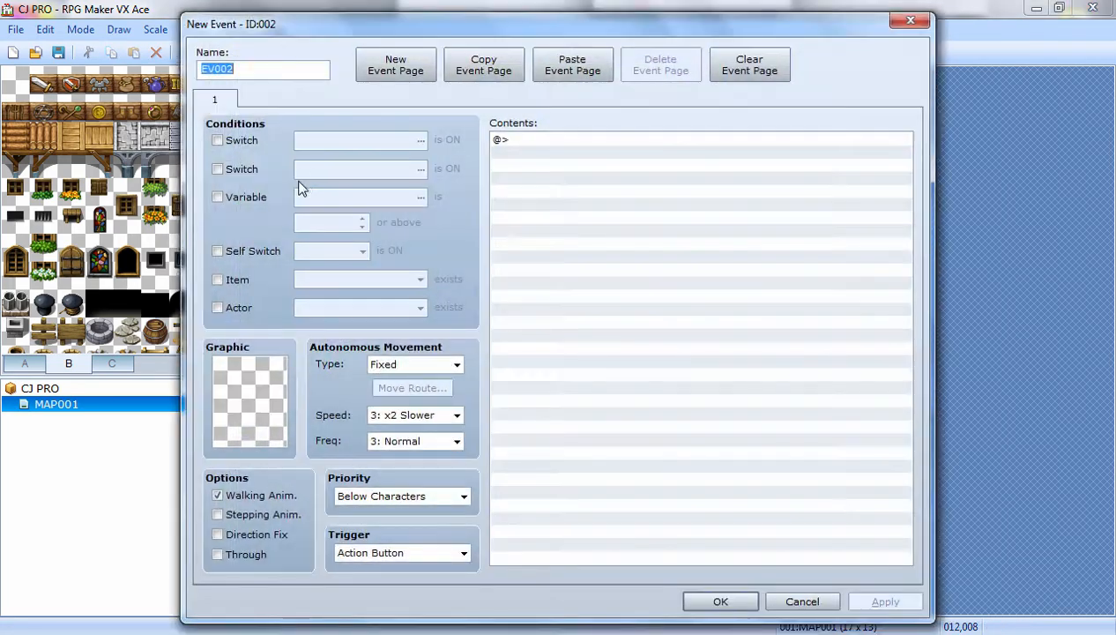
{"action": "double_click", "coordinate": [260, 395]}
{"action": "left_click", "coordinate": [331, 232]}
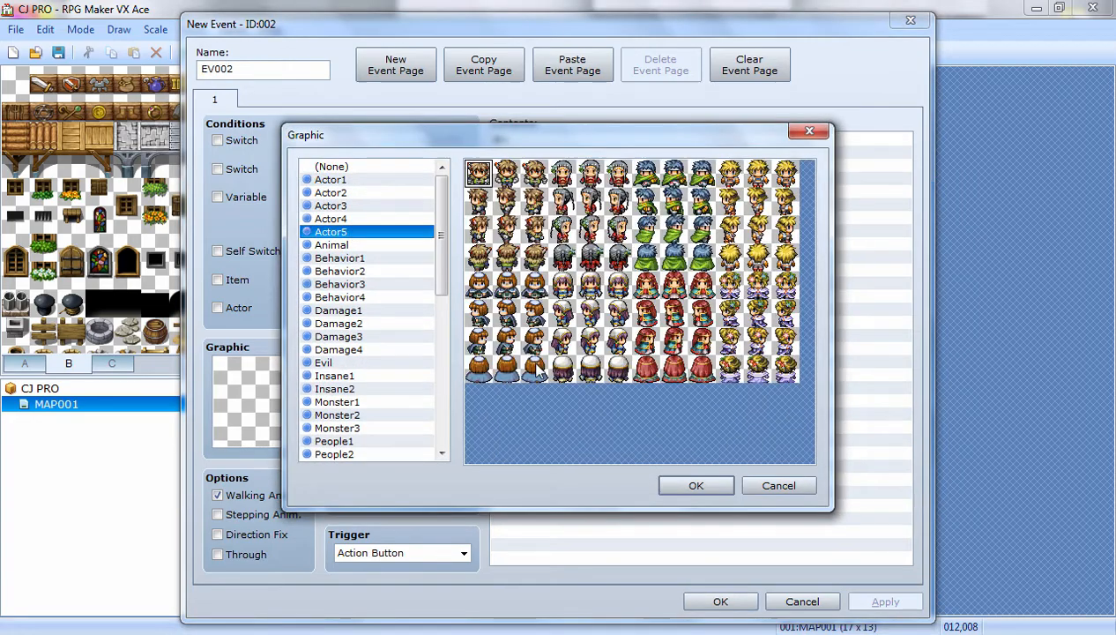
{"action": "double_click", "coordinate": [583, 283]}
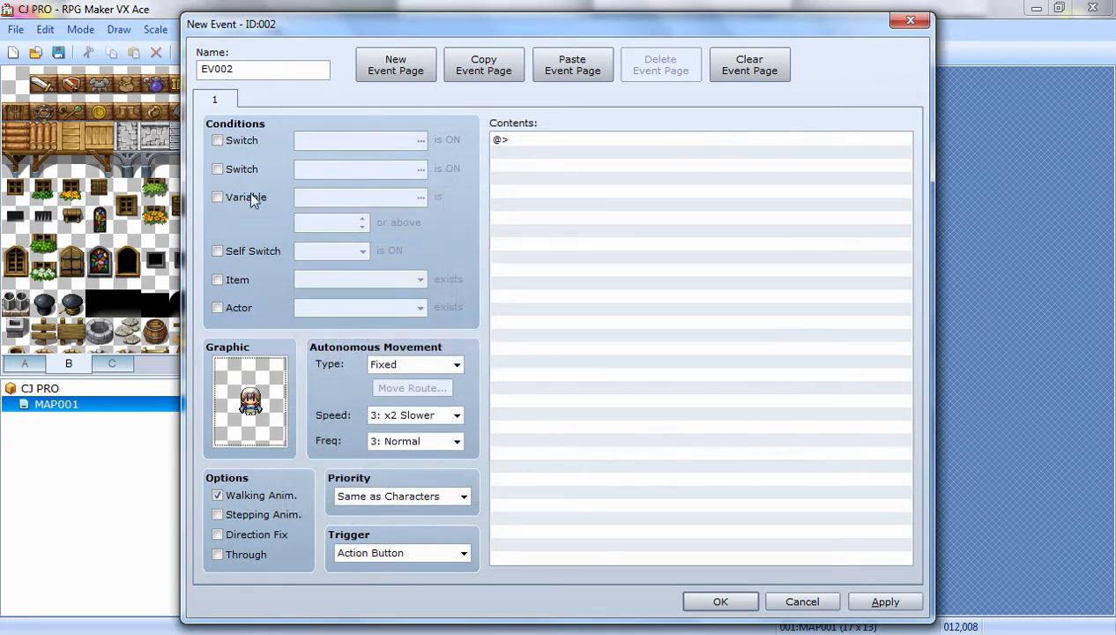
Add a Control Variables command to the girl's event that adds constant 1 to single variable 0001:What, and save the event
{"action": "double_click", "coordinate": [535, 142]}
{"action": "left_click", "coordinate": [610, 315]}
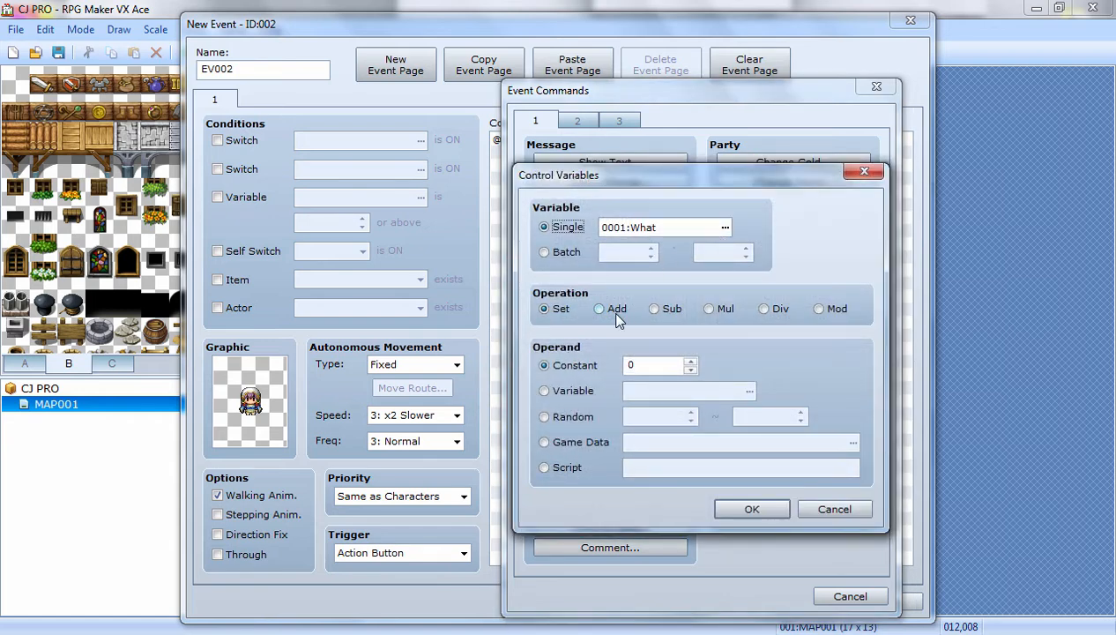
{"action": "left_click", "coordinate": [601, 309]}
{"action": "left_click", "coordinate": [691, 360]}
{"action": "left_click", "coordinate": [545, 252]}
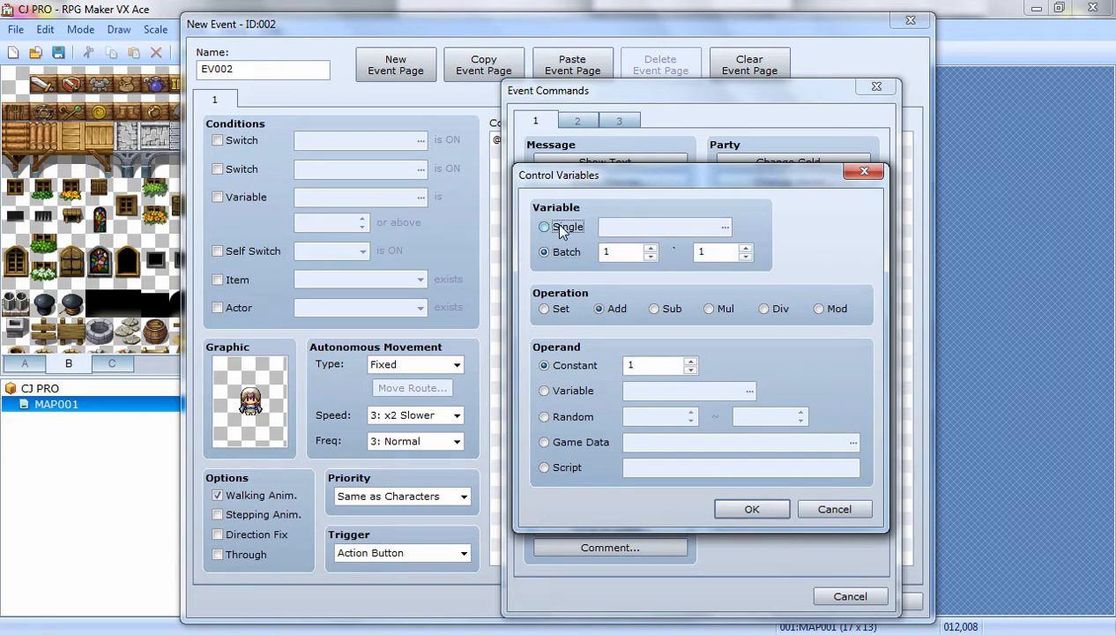
{"action": "left_click", "coordinate": [547, 226]}
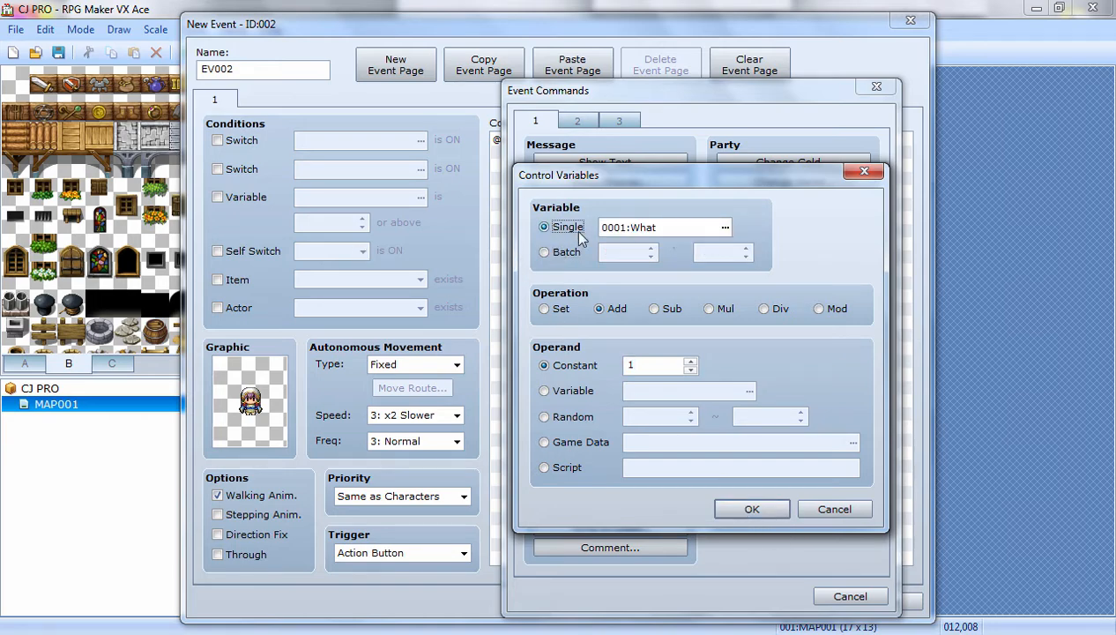
{"action": "left_click", "coordinate": [775, 516]}
{"action": "left_click", "coordinate": [885, 601]}
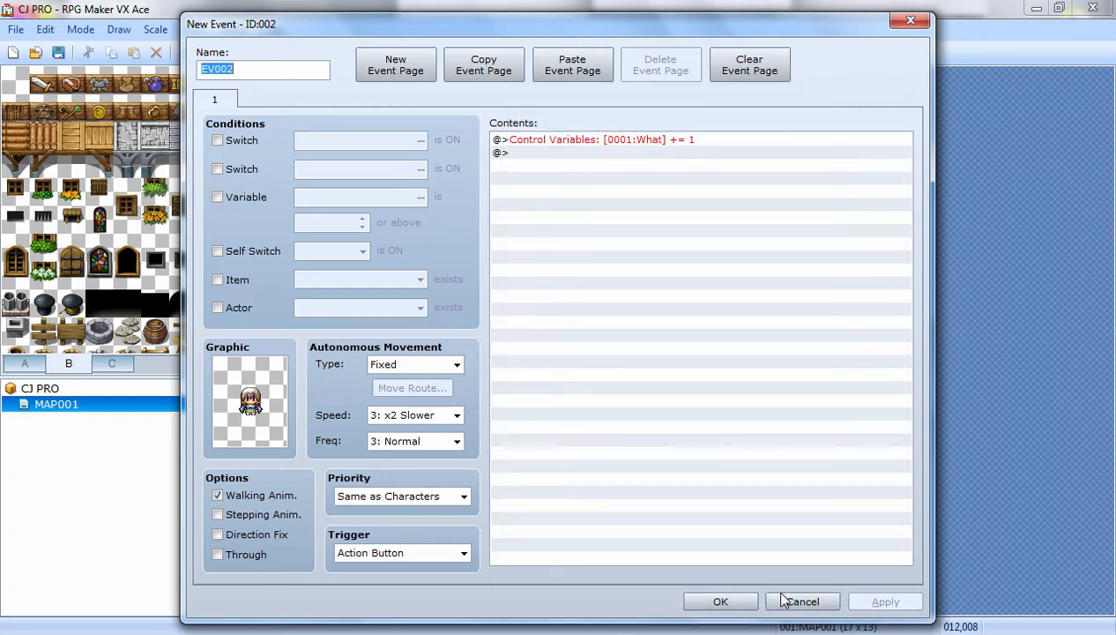
{"action": "left_click", "coordinate": [720, 601]}
Save the project, start a new game in the playtest and walk the character toward the silver-haired girl
{"action": "left_click", "coordinate": [629, 53]}
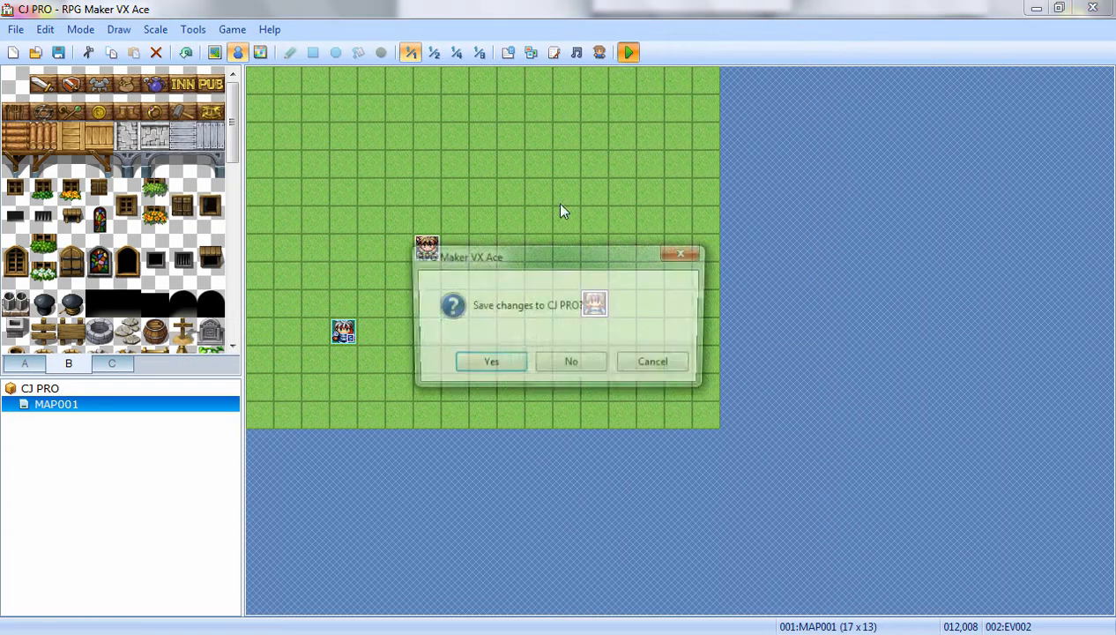
{"action": "left_click", "coordinate": [511, 362]}
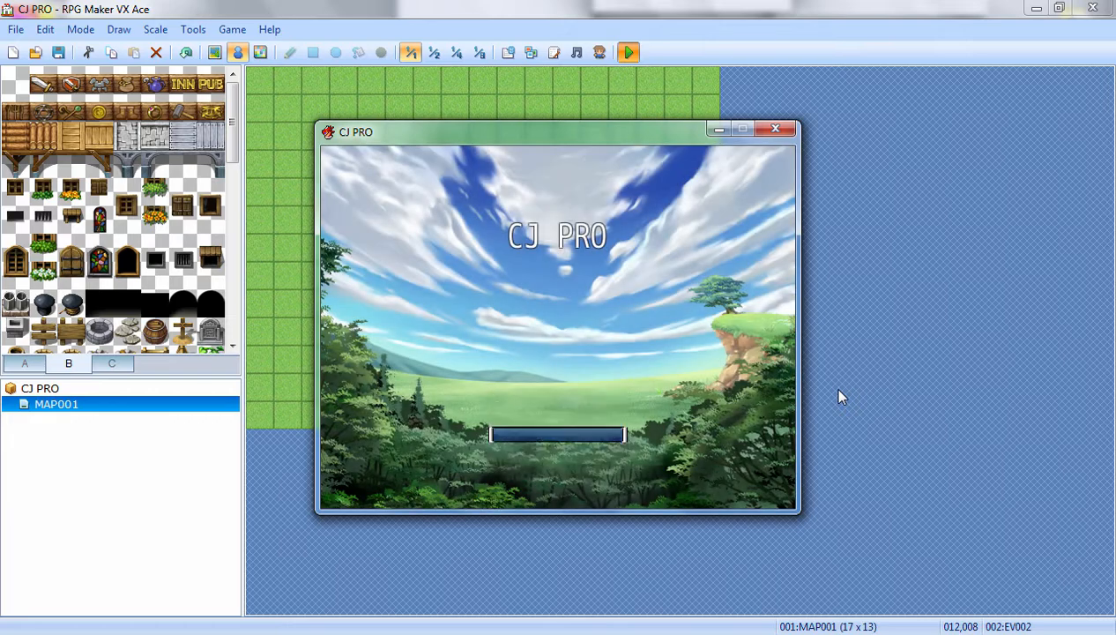
{"action": "key", "text": "Return"}
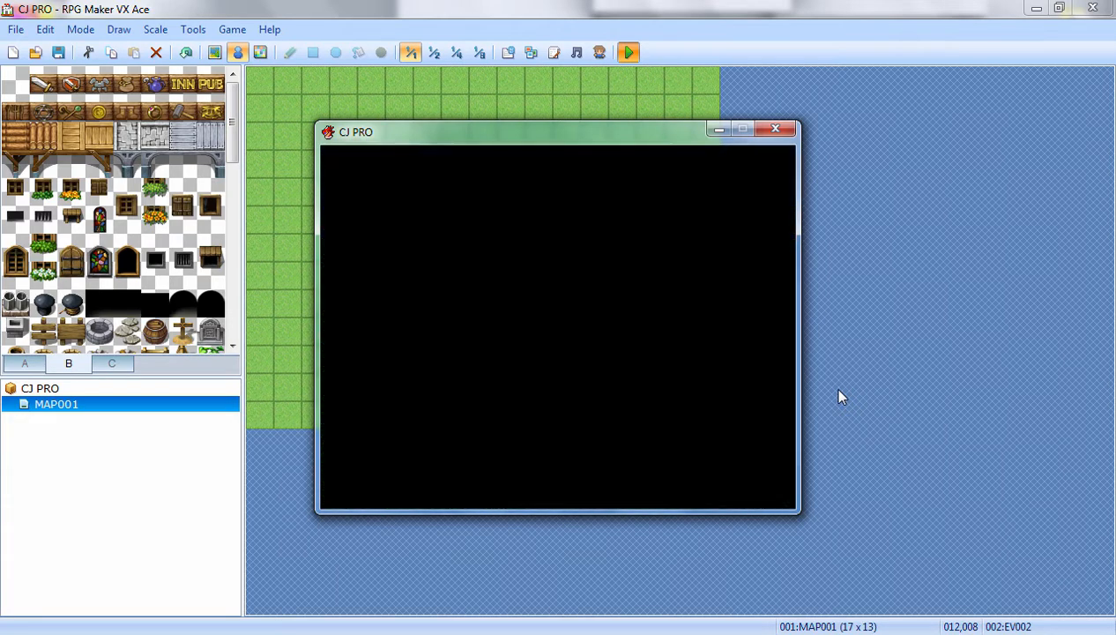
{"action": "key", "text": "Up"}
{"action": "key", "text": "Up"}
{"action": "key", "text": "Right"}
{"action": "key", "text": "Down"}
{"action": "key", "text": "Right"}
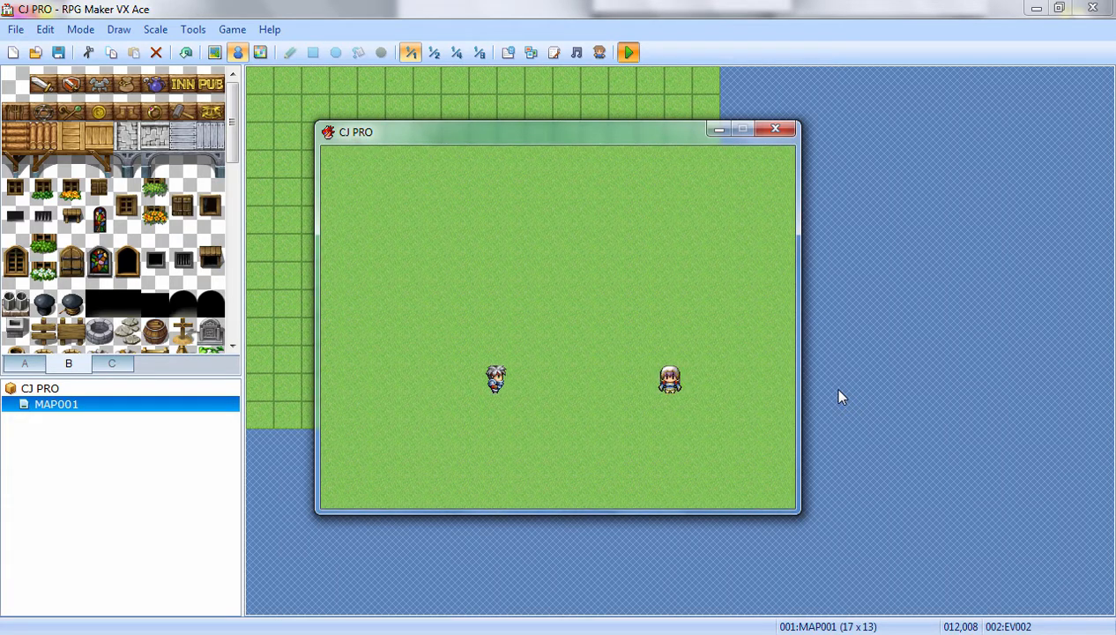
Walk the character from the girl over to the brown-haired man, move away from him and end the playtest
{"action": "key", "text": "Left"}
{"action": "key", "text": "Left"}
{"action": "key", "text": "Left"}
{"action": "key", "text": "Left"}
{"action": "key", "text": "Left"}
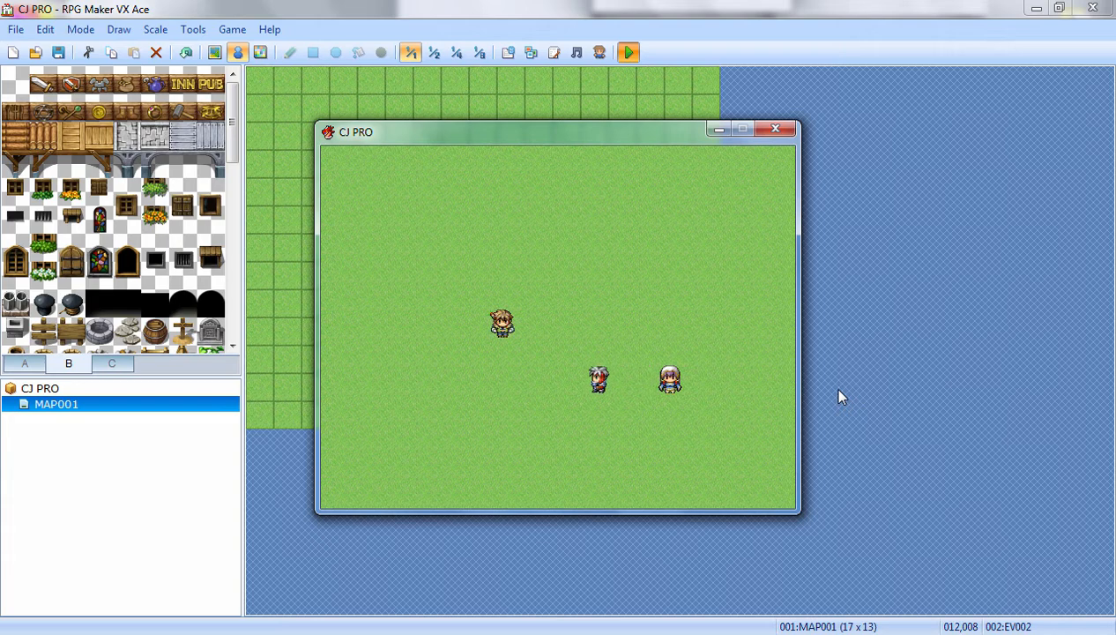
{"action": "key", "text": "Up"}
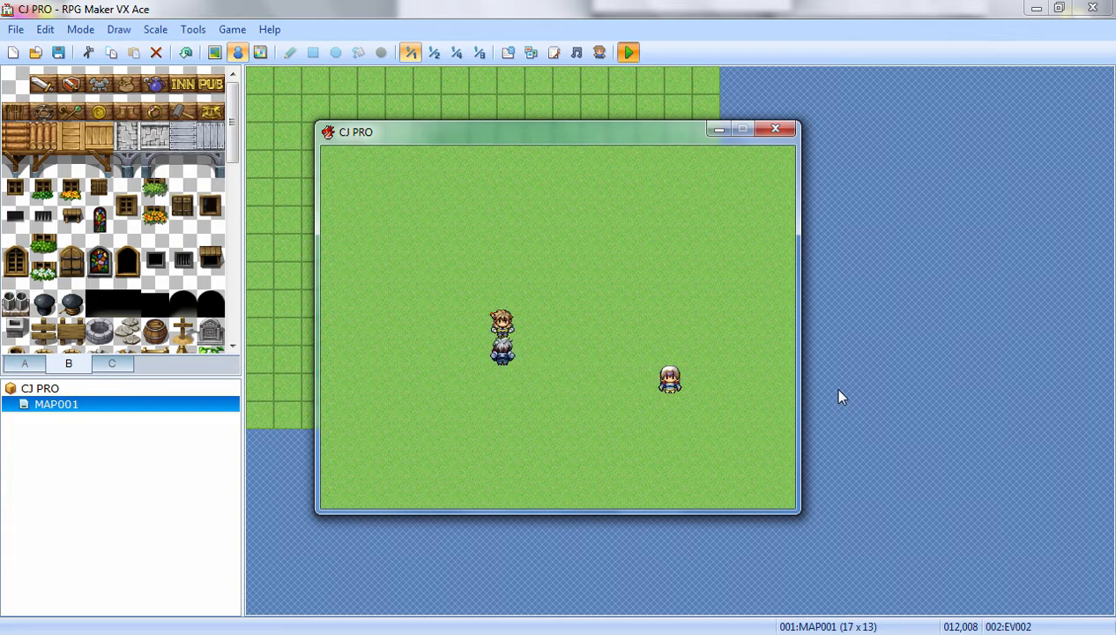
{"action": "key", "text": "Left"}
{"action": "key", "text": "Down"}
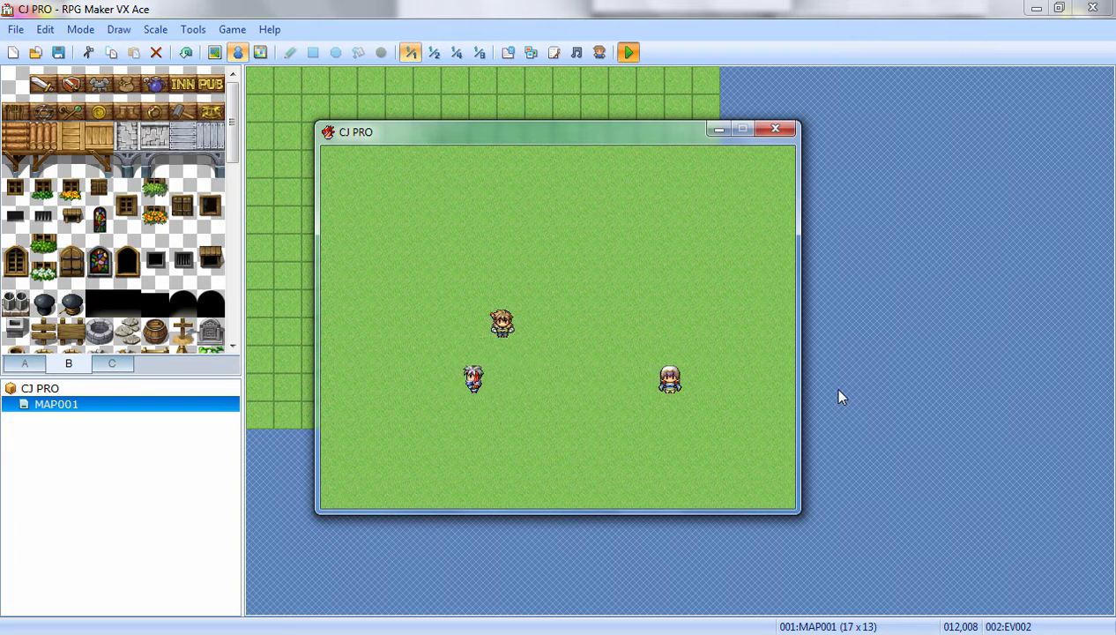
{"action": "key", "text": "Down"}
{"action": "left_click", "coordinate": [775, 129]}
Delete the brown-haired man and silver-haired girl events from the map
{"action": "left_click", "coordinate": [427, 248]}
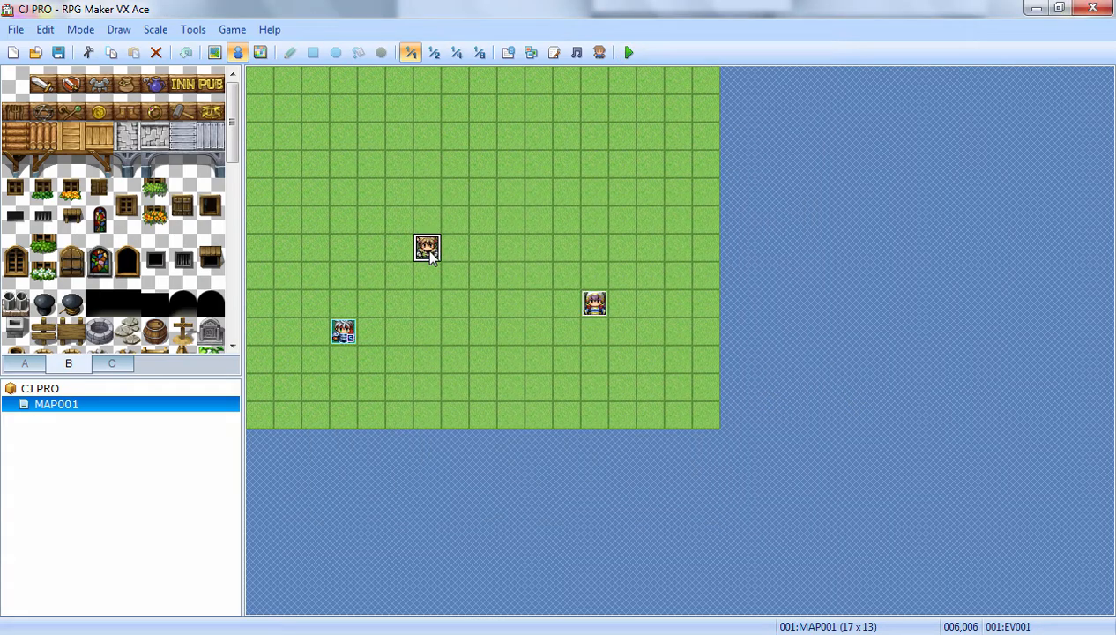
{"action": "right_click", "coordinate": [427, 248]}
{"action": "left_click", "coordinate": [476, 355]}
{"action": "right_click", "coordinate": [596, 300]}
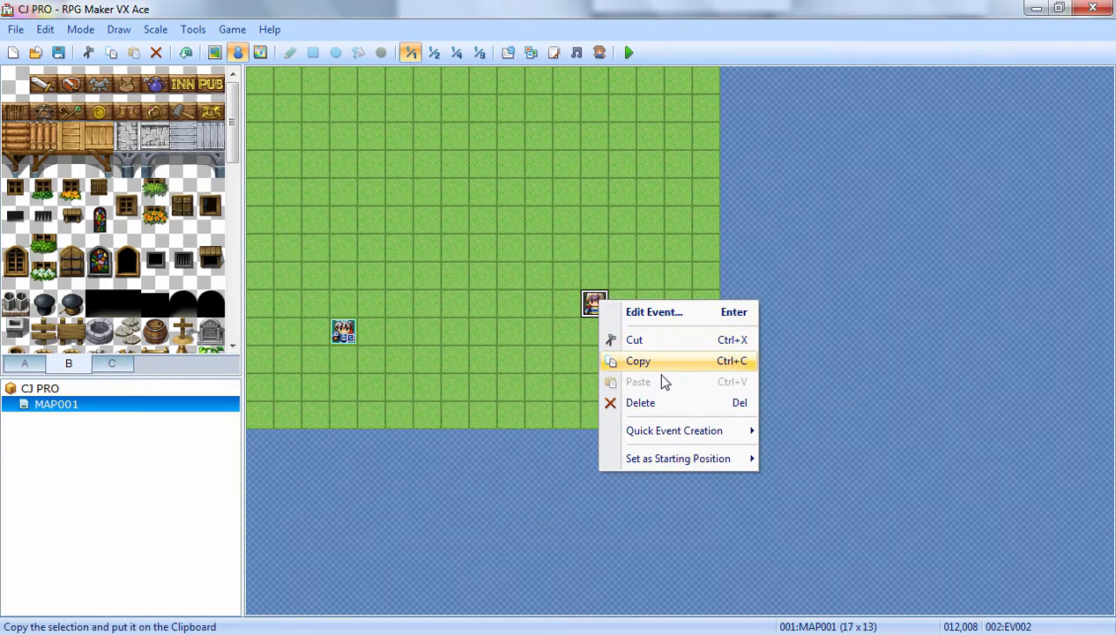
{"action": "left_click", "coordinate": [662, 402]}
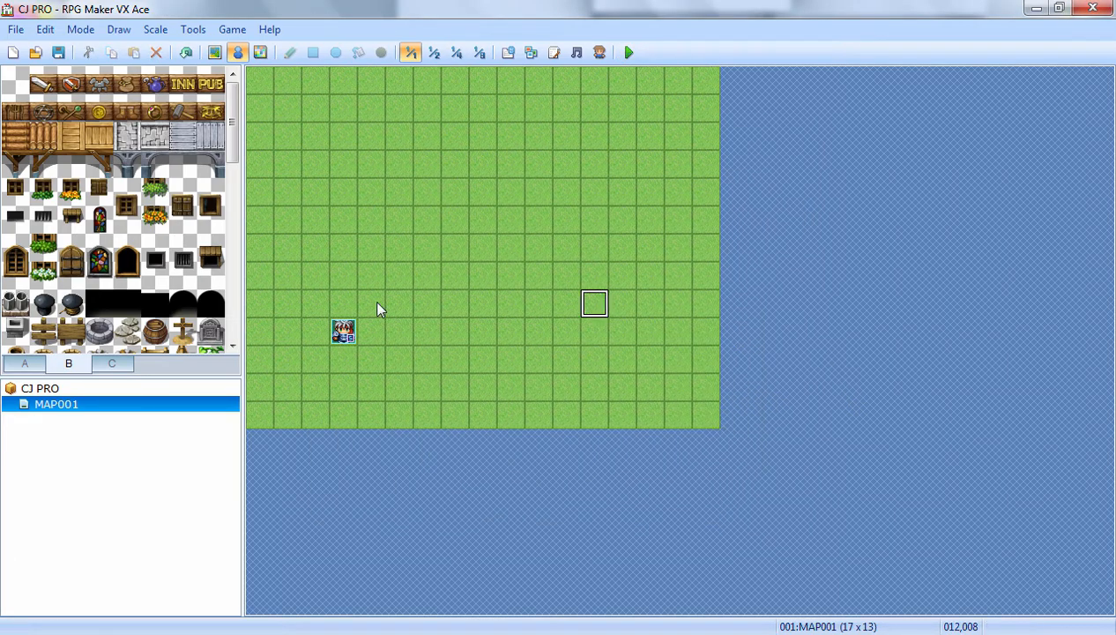
{"action": "double_click", "coordinate": [419, 262]}
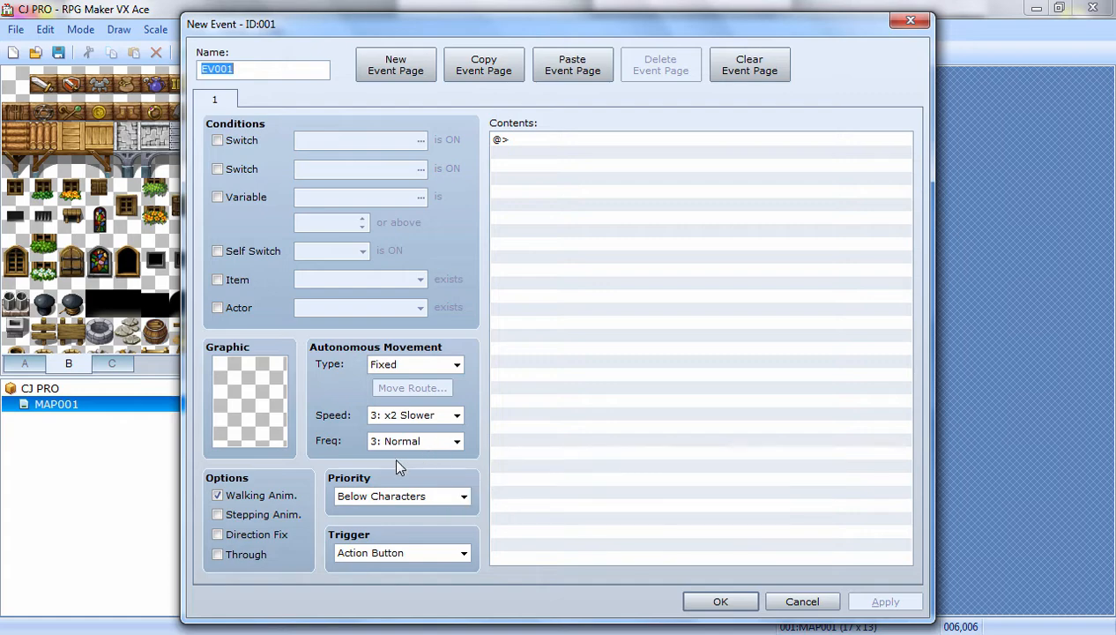
{"action": "left_click", "coordinate": [798, 601]}
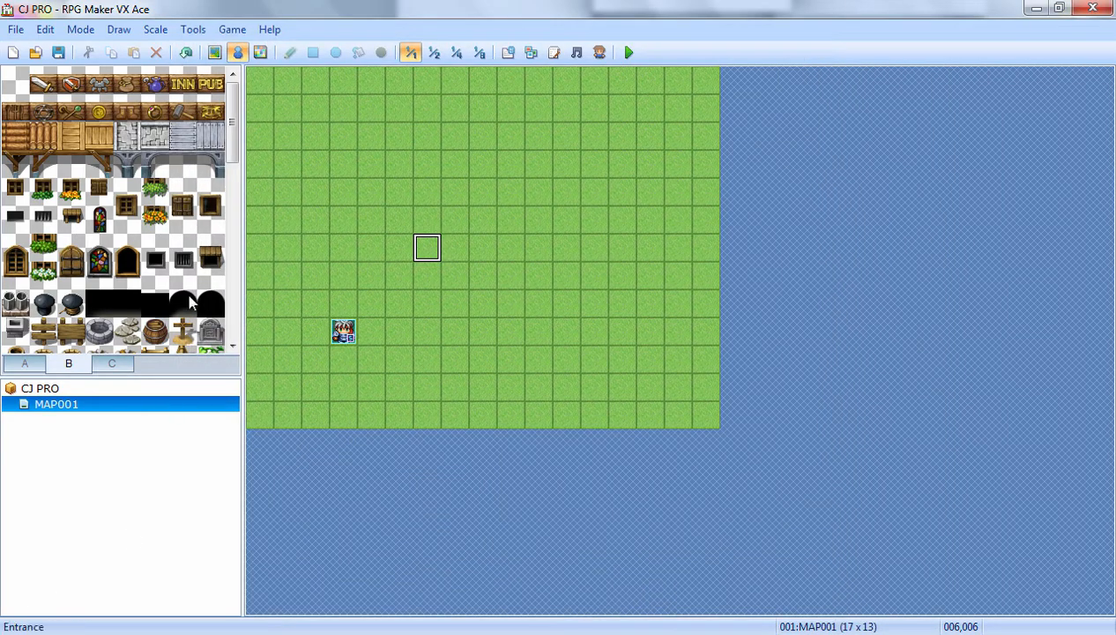
{"action": "scroll", "coordinate": [226, 172], "scroll_direction": "down", "scroll_amount": 3}
{"action": "scroll", "coordinate": [217, 106], "scroll_direction": "up", "scroll_amount": 3}
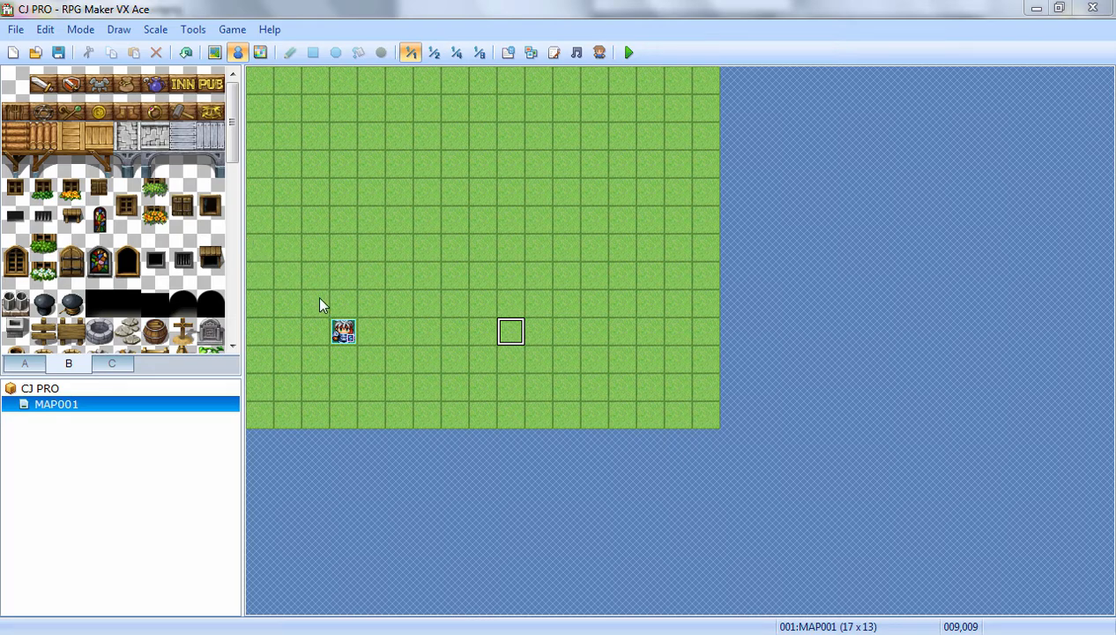
{"action": "left_click", "coordinate": [427, 305]}
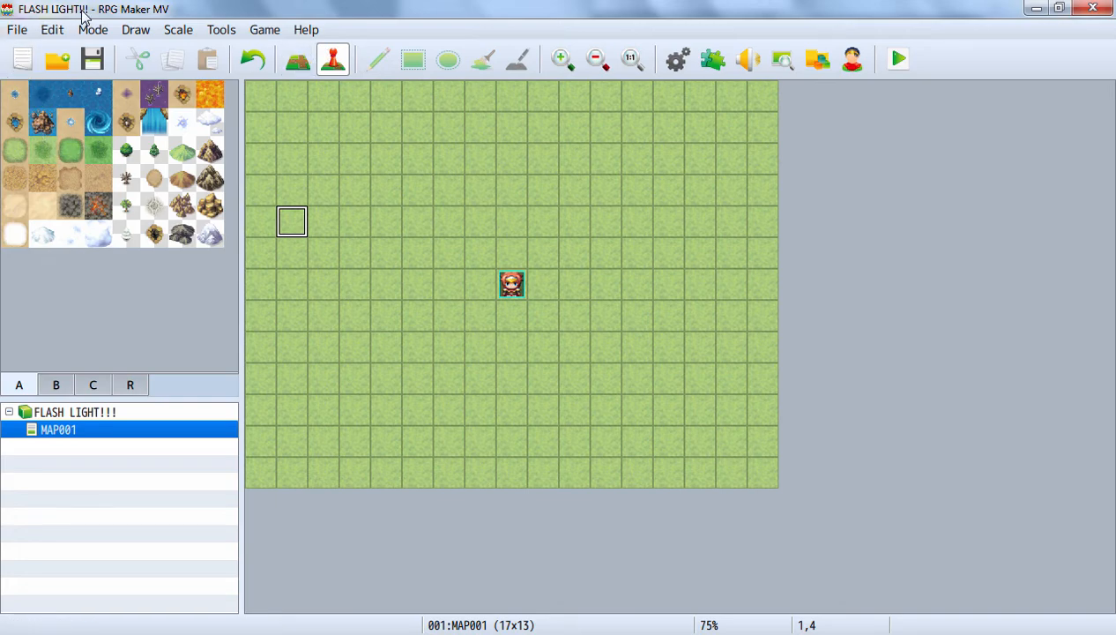
{"action": "left_click", "coordinate": [1035, 7]}
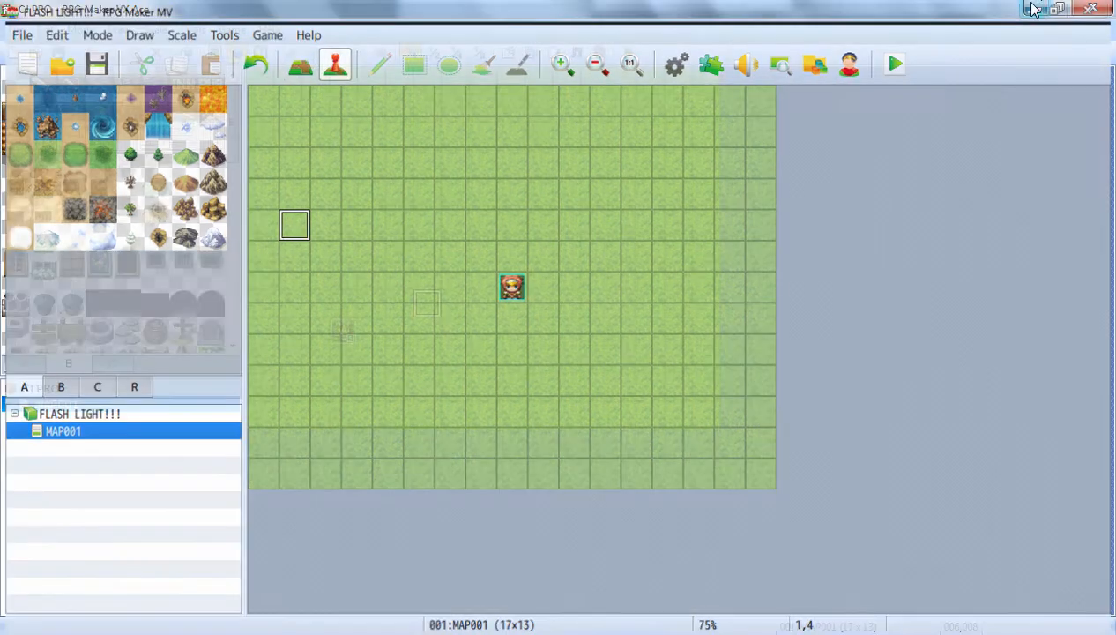